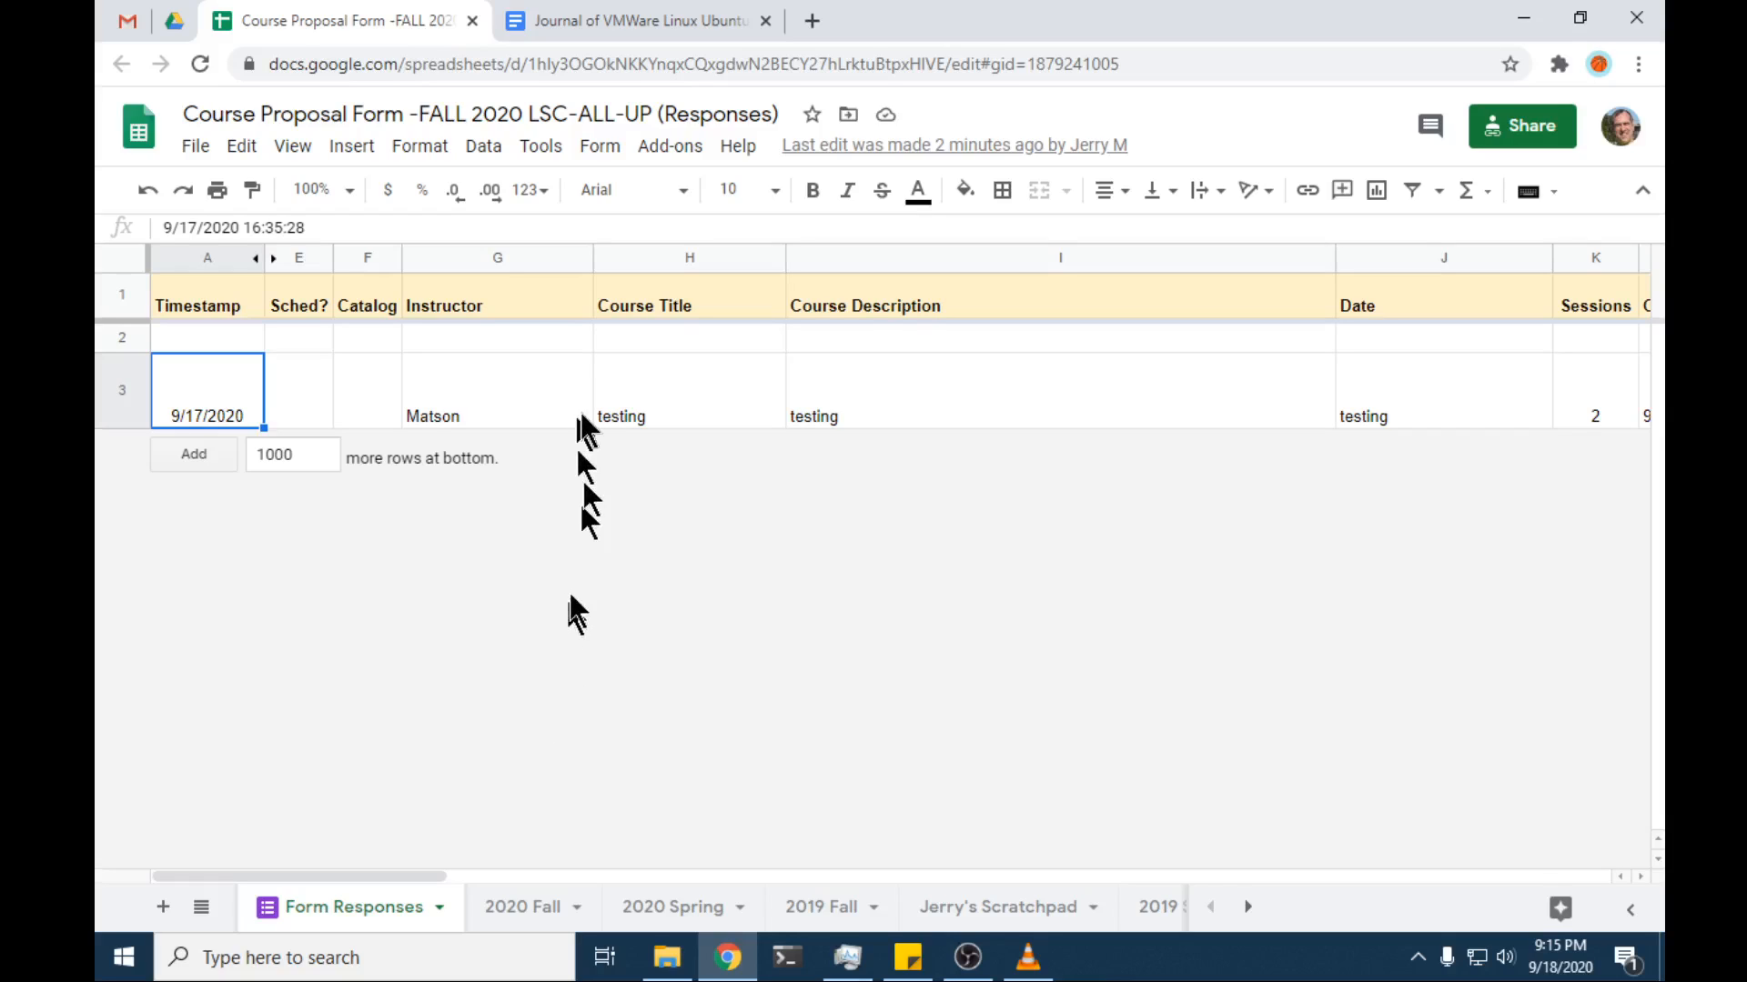
Step: Open the live Course Proposal Form linked to the sheet, review all its questions through the submit section, and close it
{"action": "left_click", "coordinate": [597, 152]}
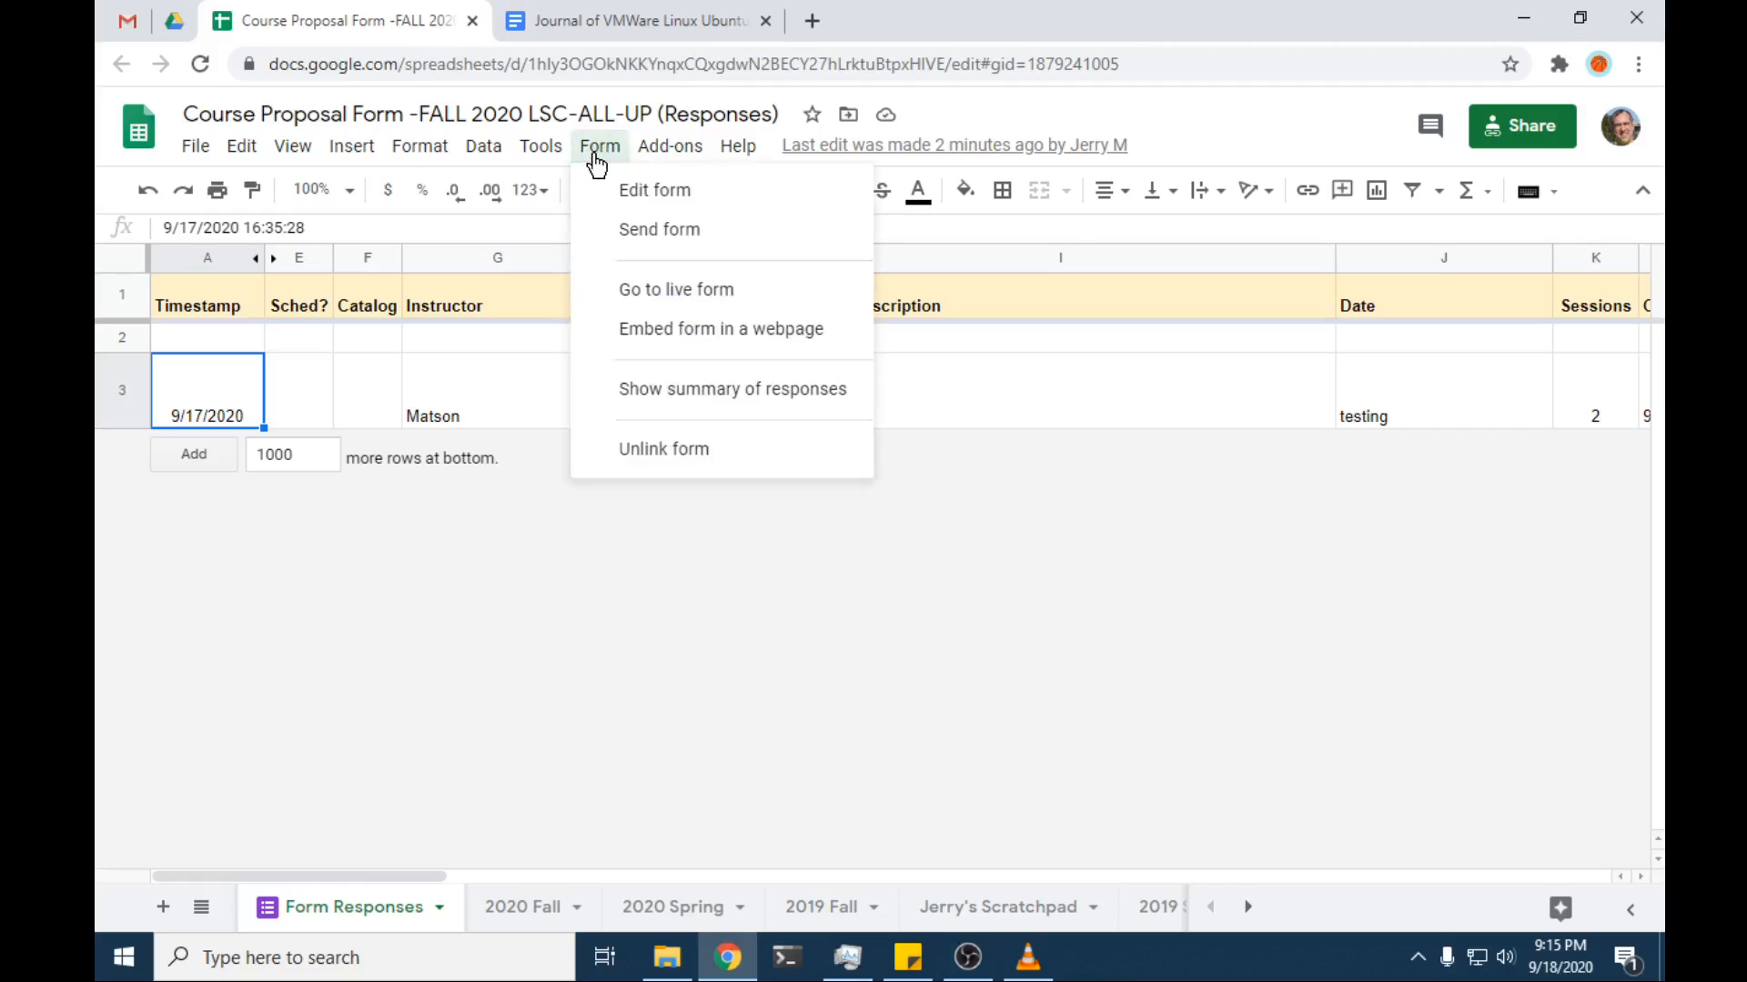
{"action": "left_click", "coordinate": [657, 289]}
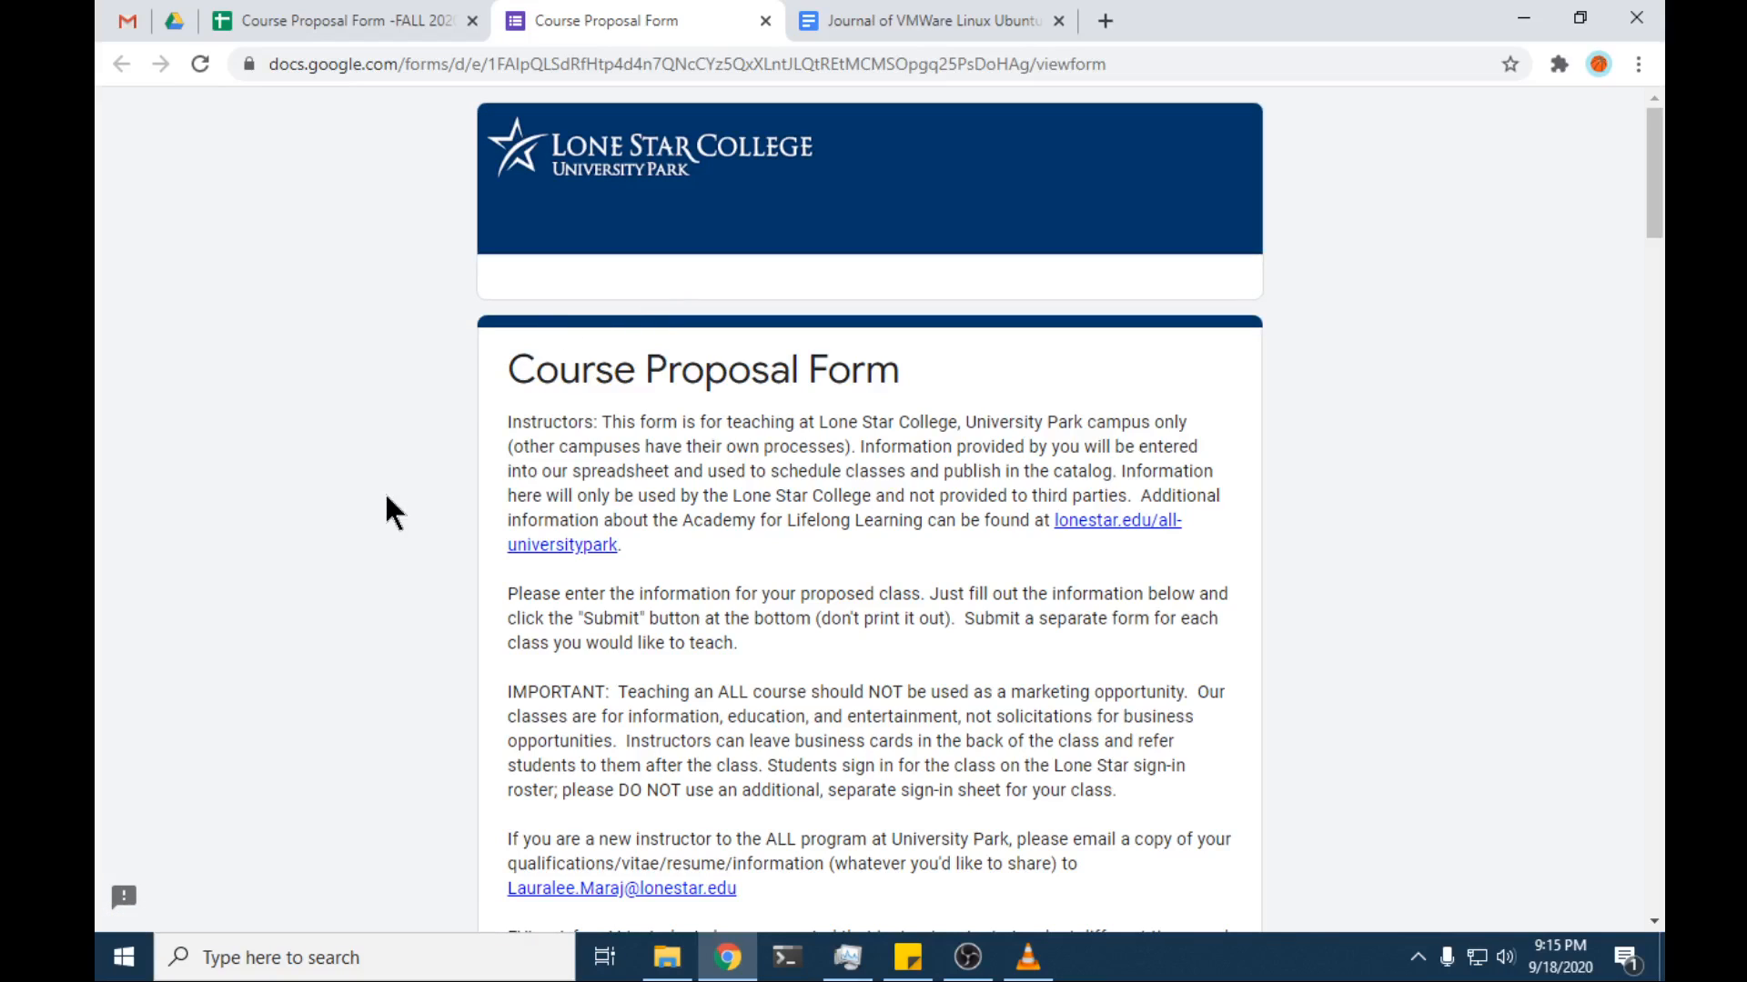
{"action": "scroll", "coordinate": [385, 498], "scroll_direction": "down", "scroll_amount": 8}
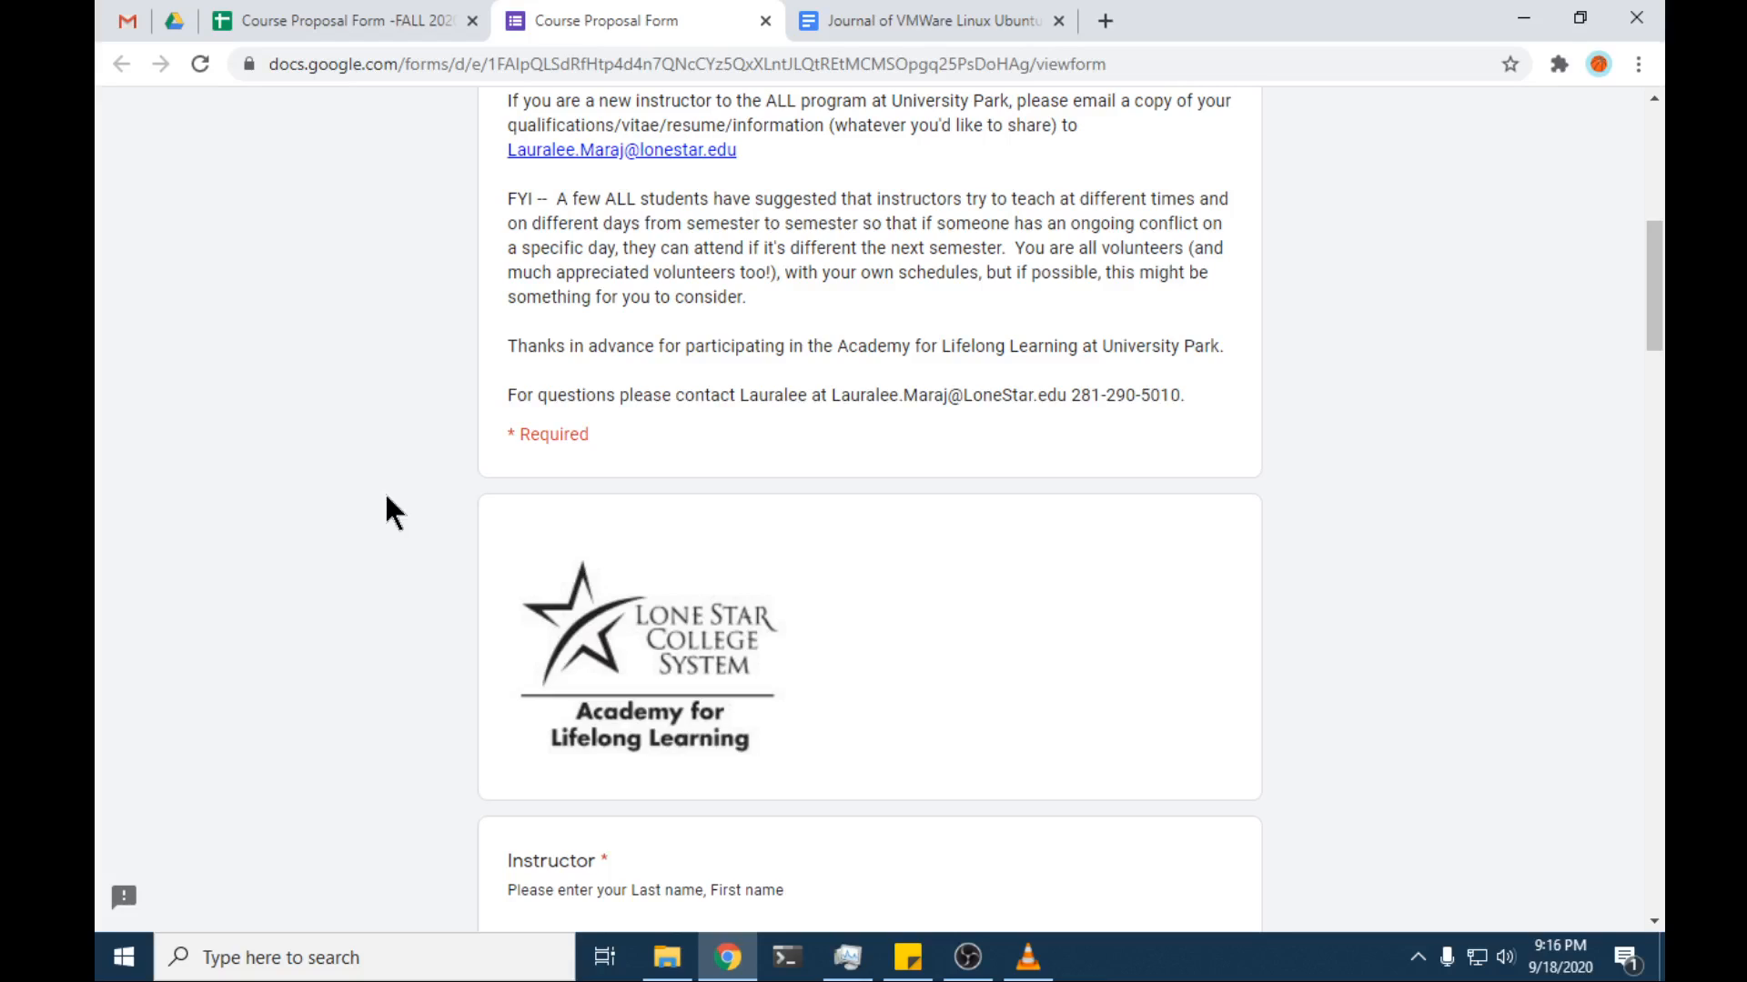
{"action": "scroll", "coordinate": [386, 497], "scroll_direction": "down", "scroll_amount": 8}
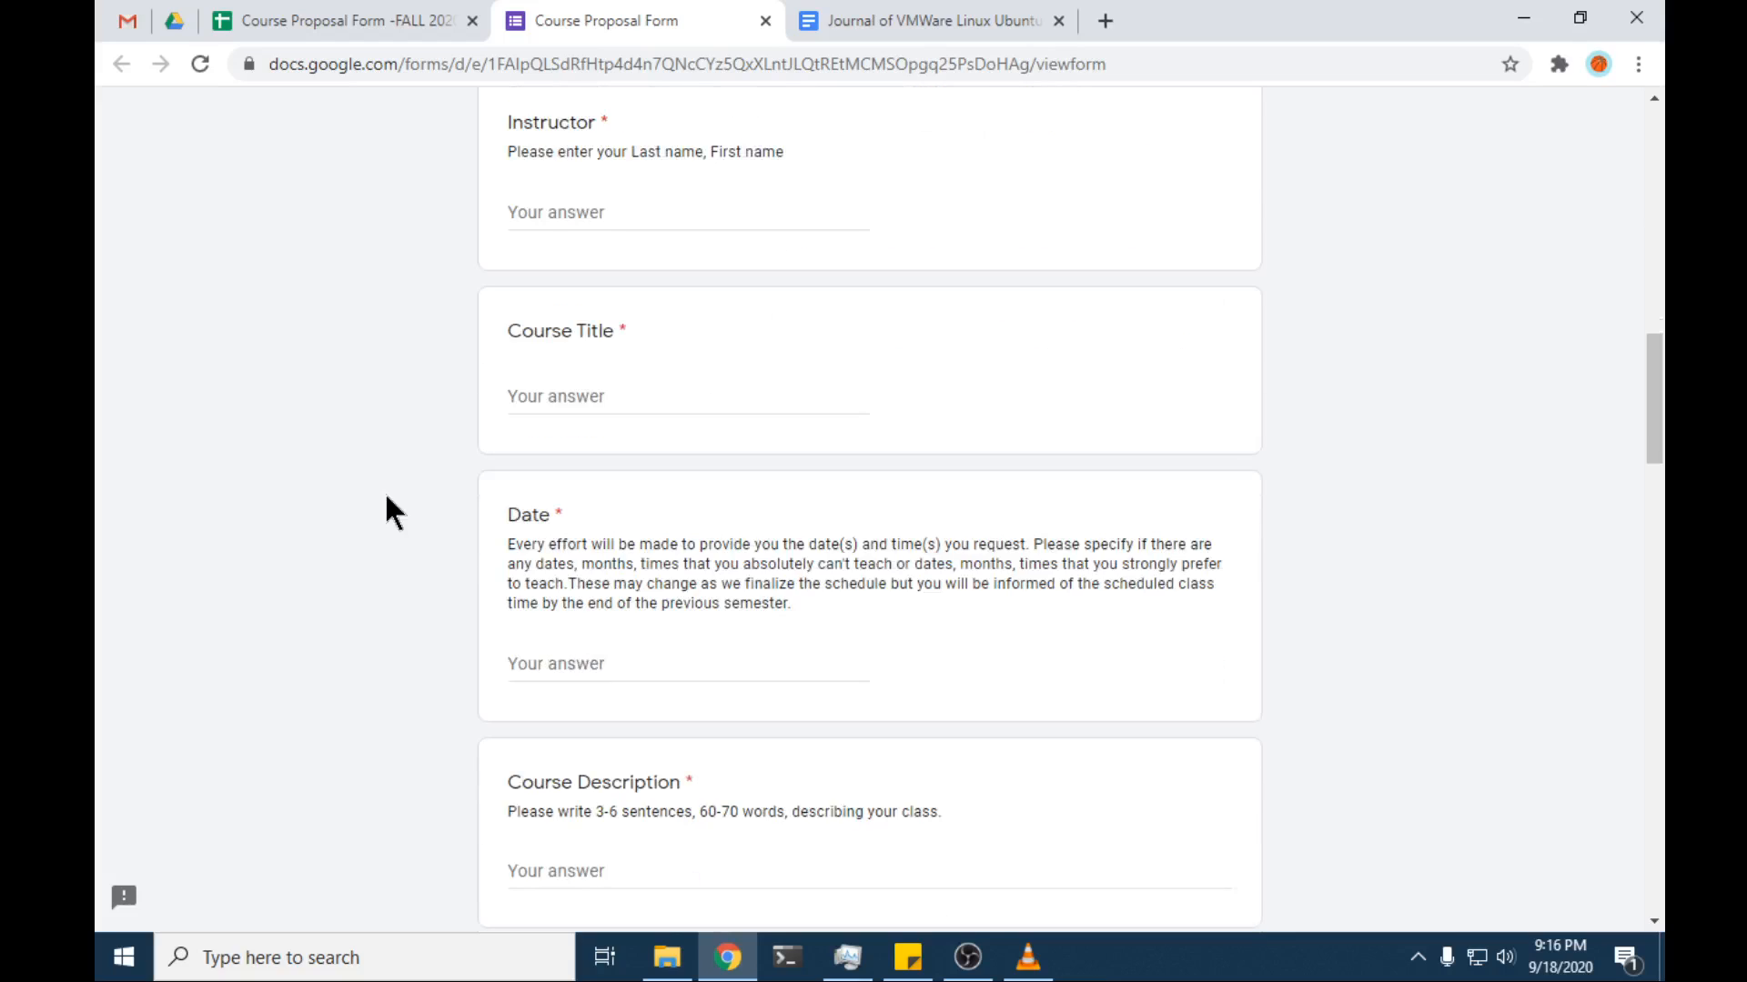
{"action": "scroll", "coordinate": [386, 497], "scroll_direction": "down", "scroll_amount": 8}
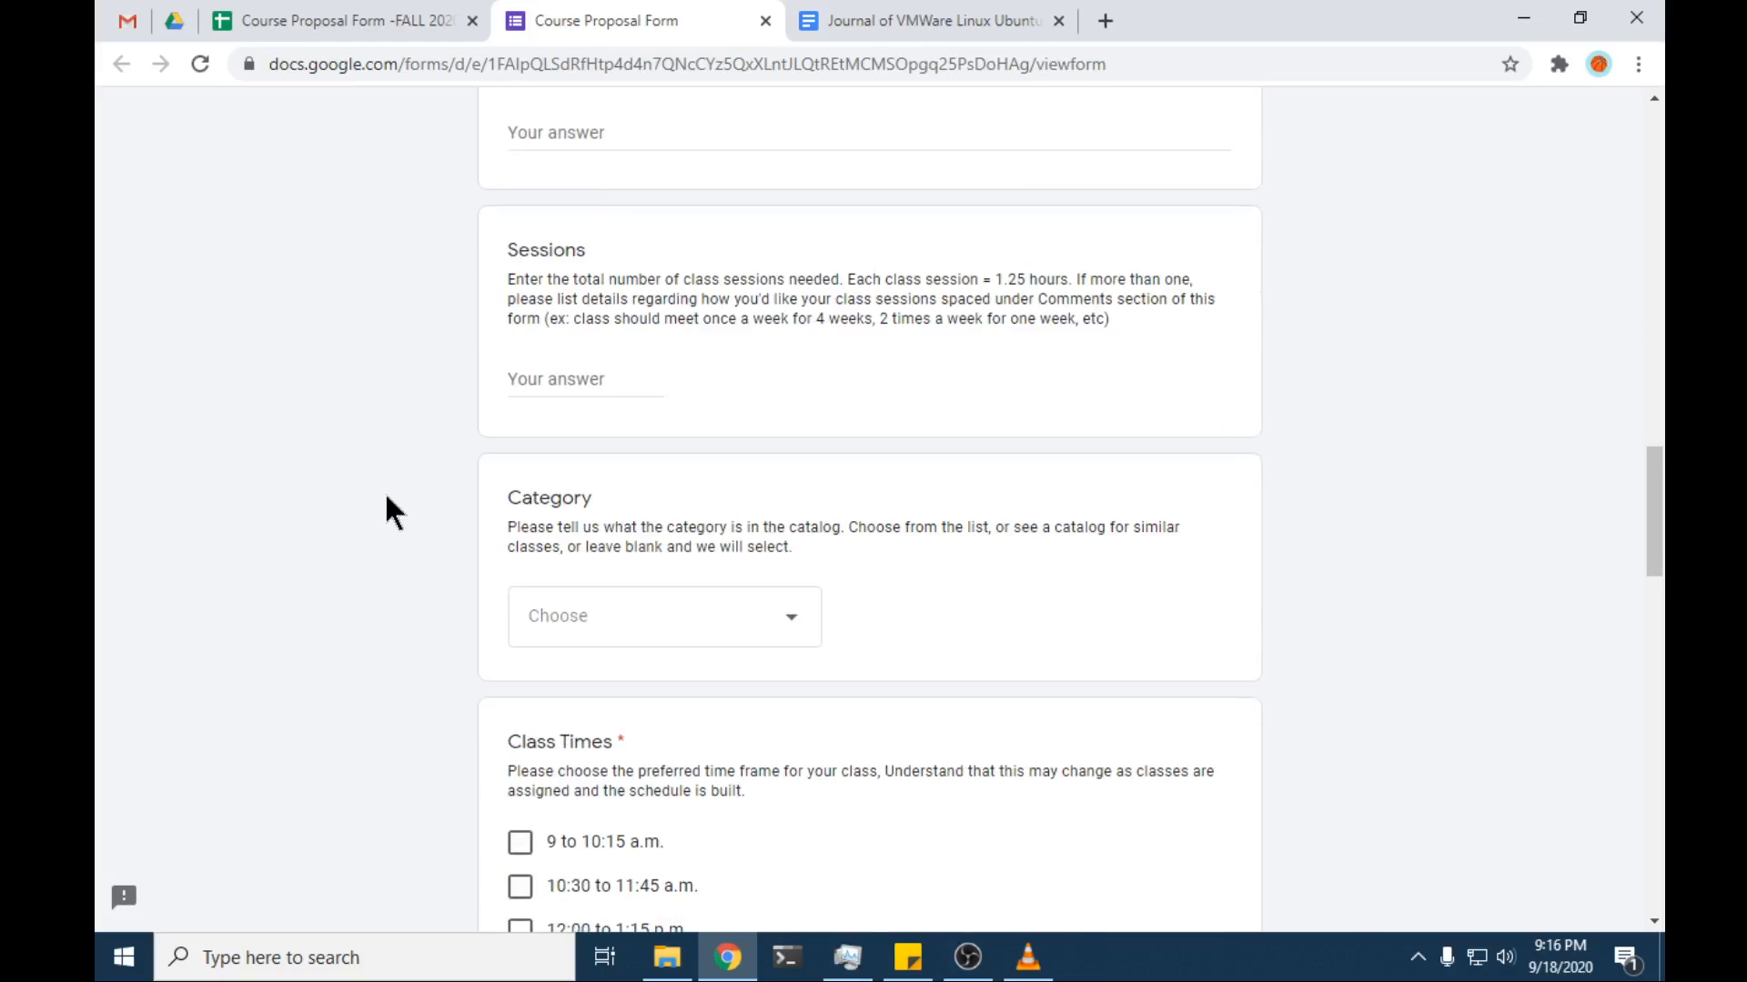
{"action": "scroll", "coordinate": [386, 498], "scroll_direction": "down", "scroll_amount": 8}
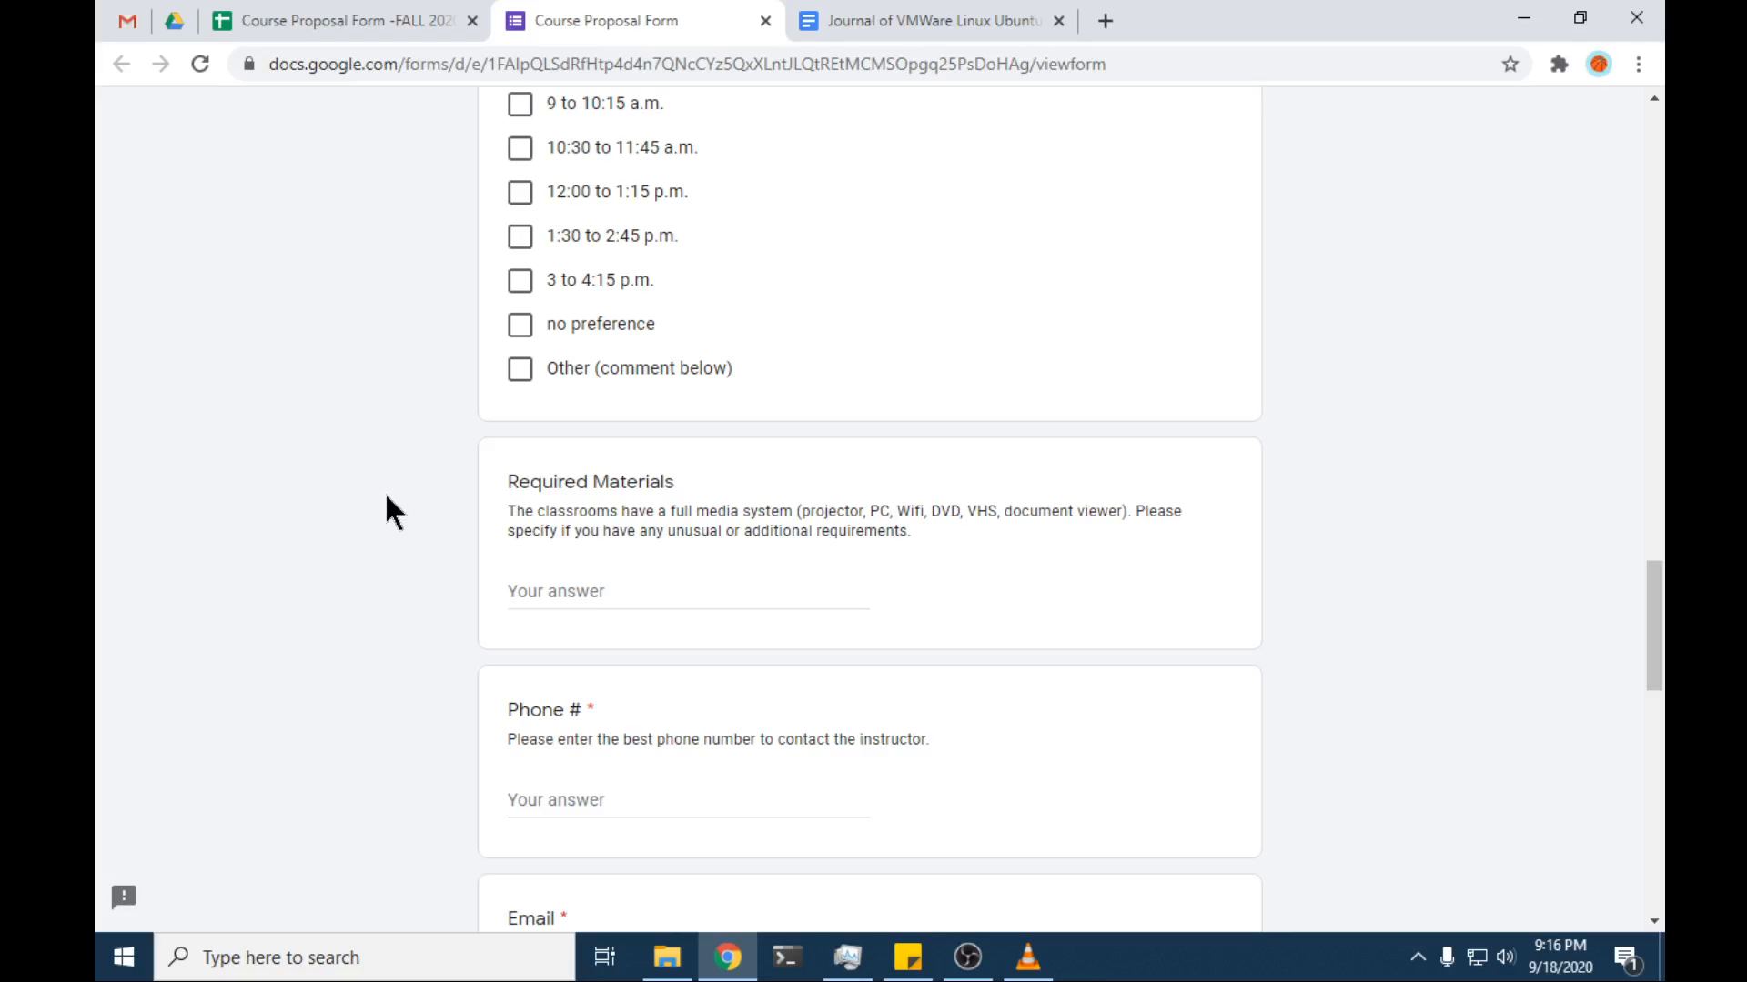
{"action": "scroll", "coordinate": [386, 497], "scroll_direction": "down", "scroll_amount": 8}
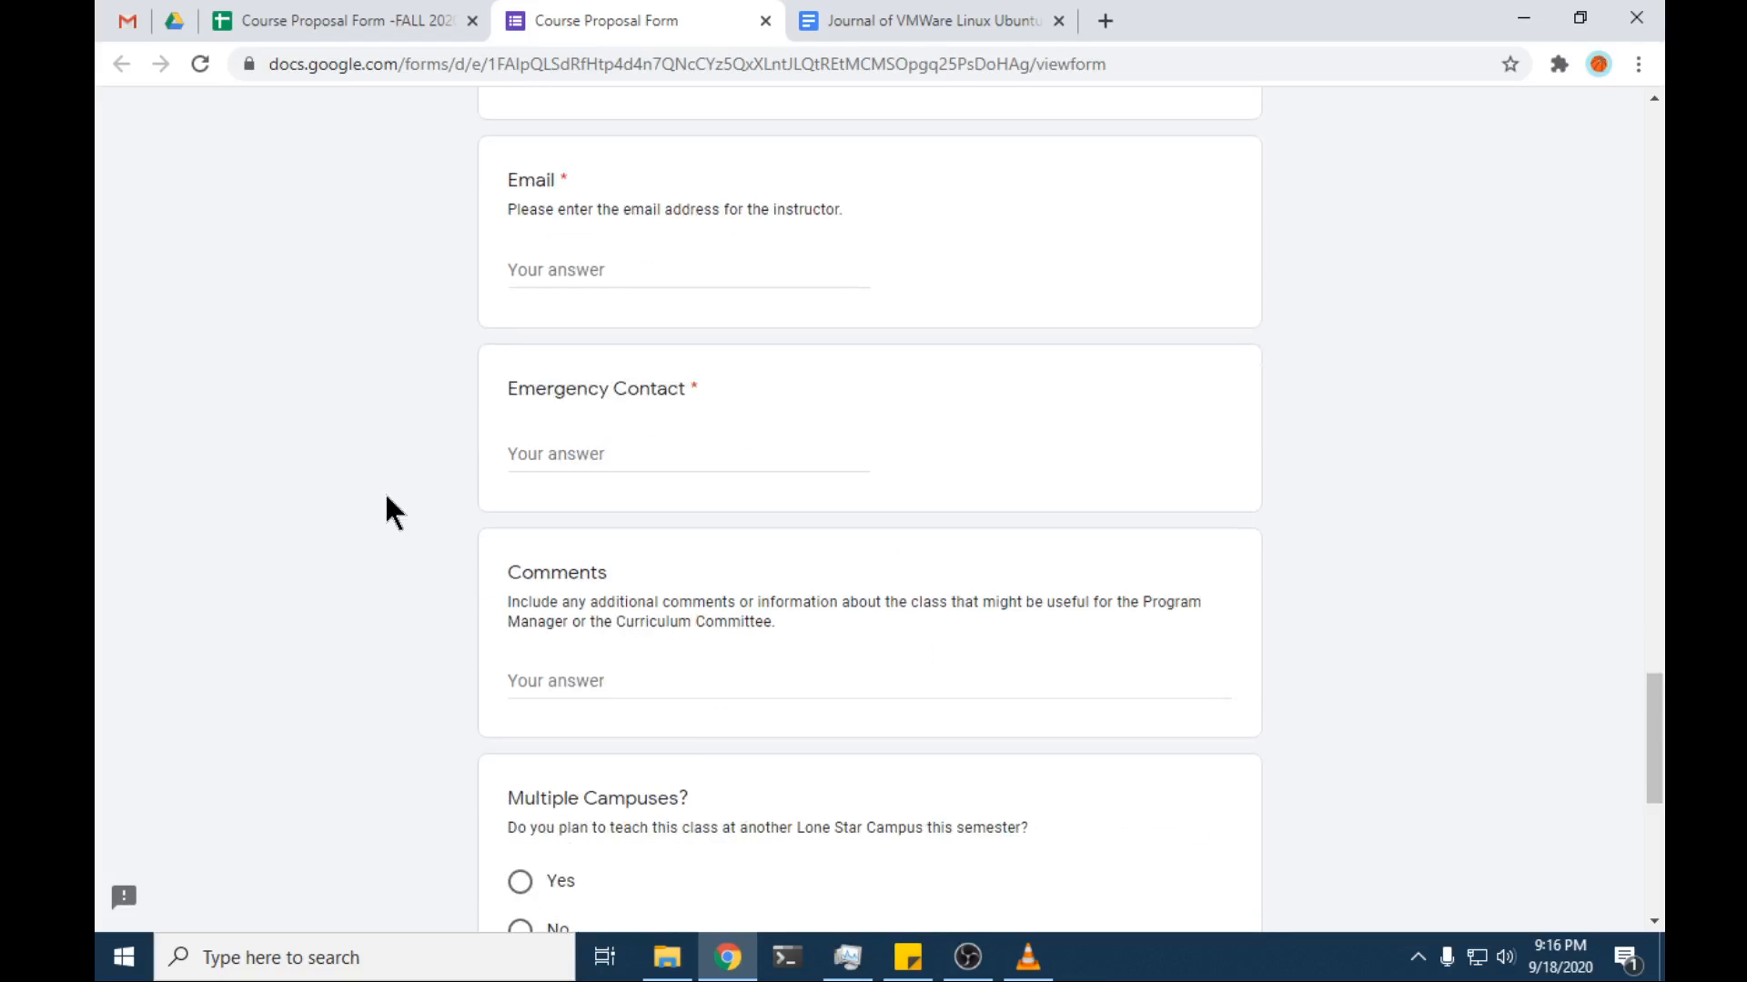
{"action": "scroll", "coordinate": [385, 498], "scroll_direction": "down", "scroll_amount": 8}
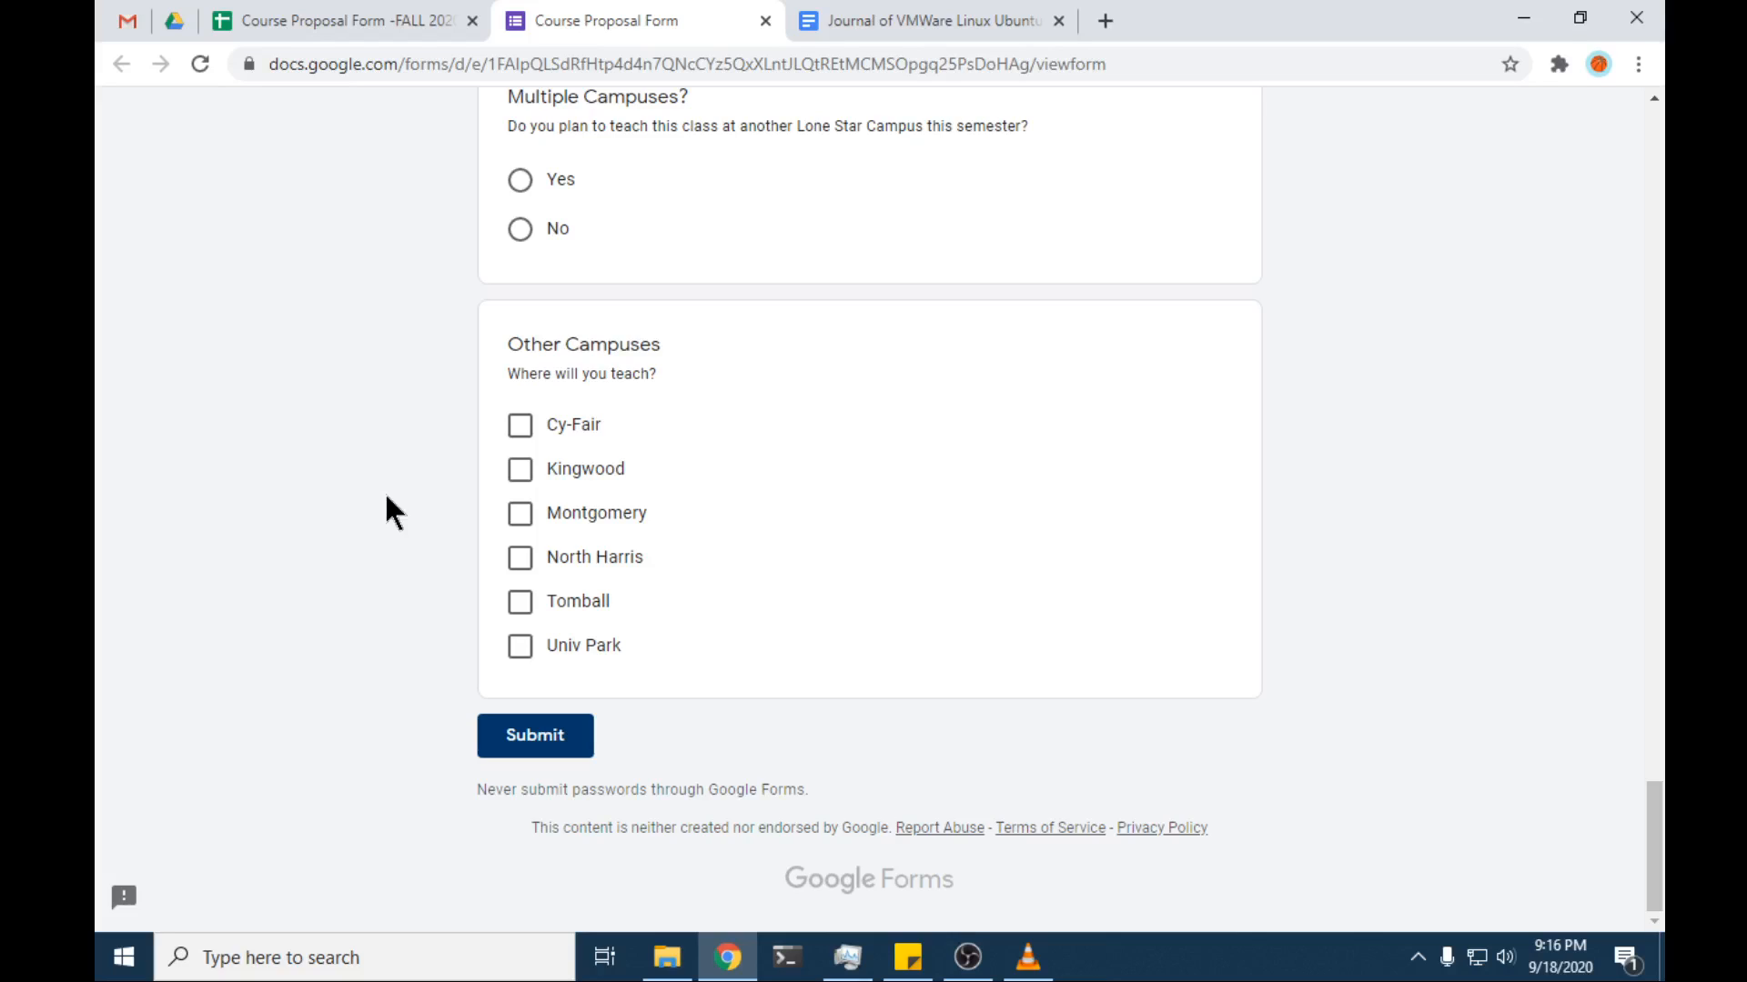
{"action": "key", "text": "ctrl+w"}
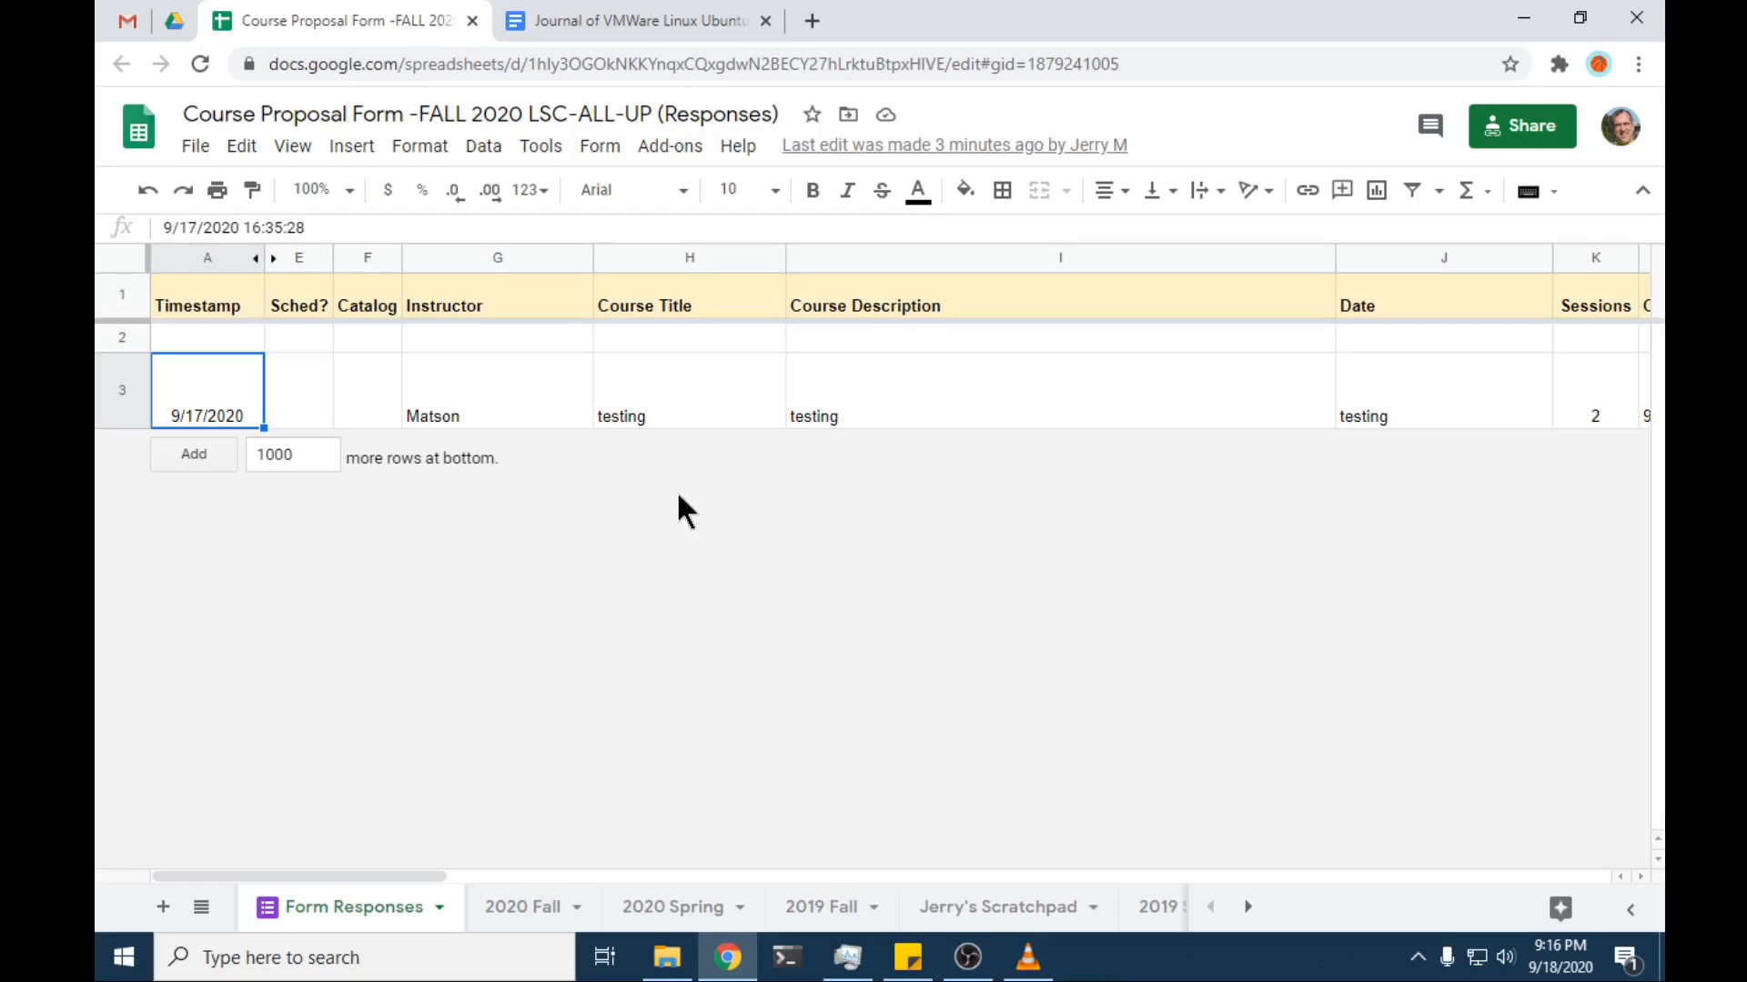
Step: Browse the add-on marketplace for the Autocrat and Form Mule add-ons, and close it
{"action": "left_click", "coordinate": [665, 150]}
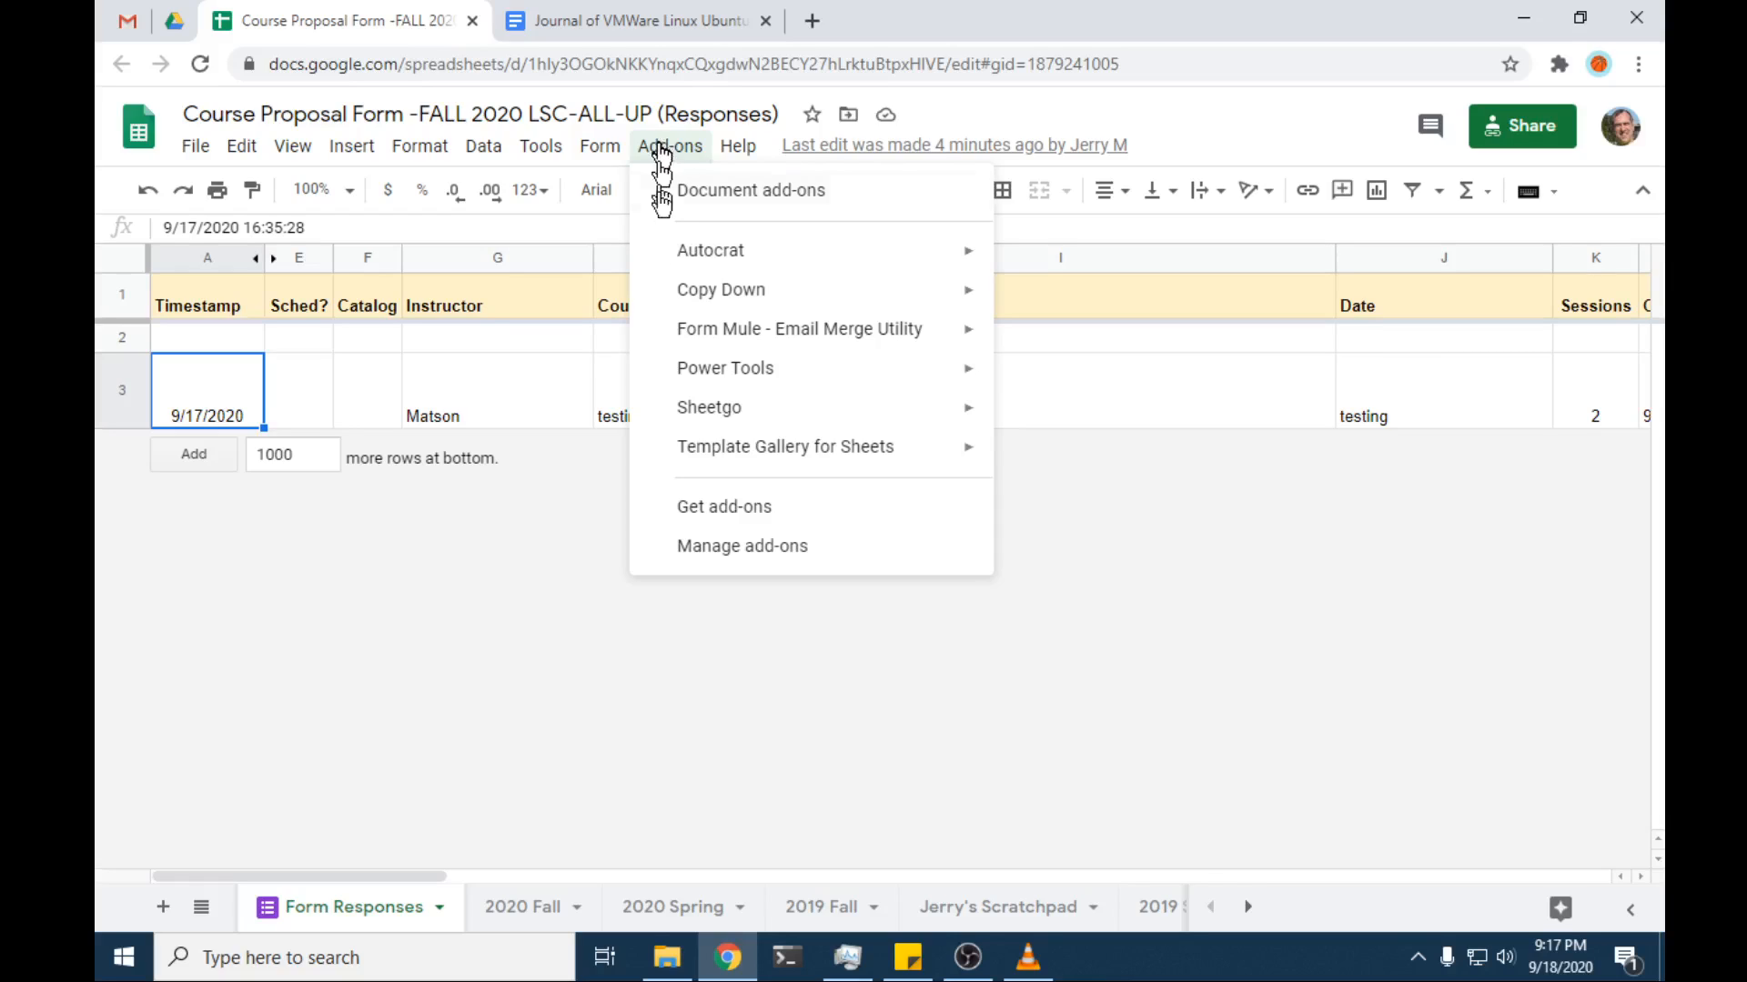
{"action": "mouse_move", "coordinate": [699, 342]}
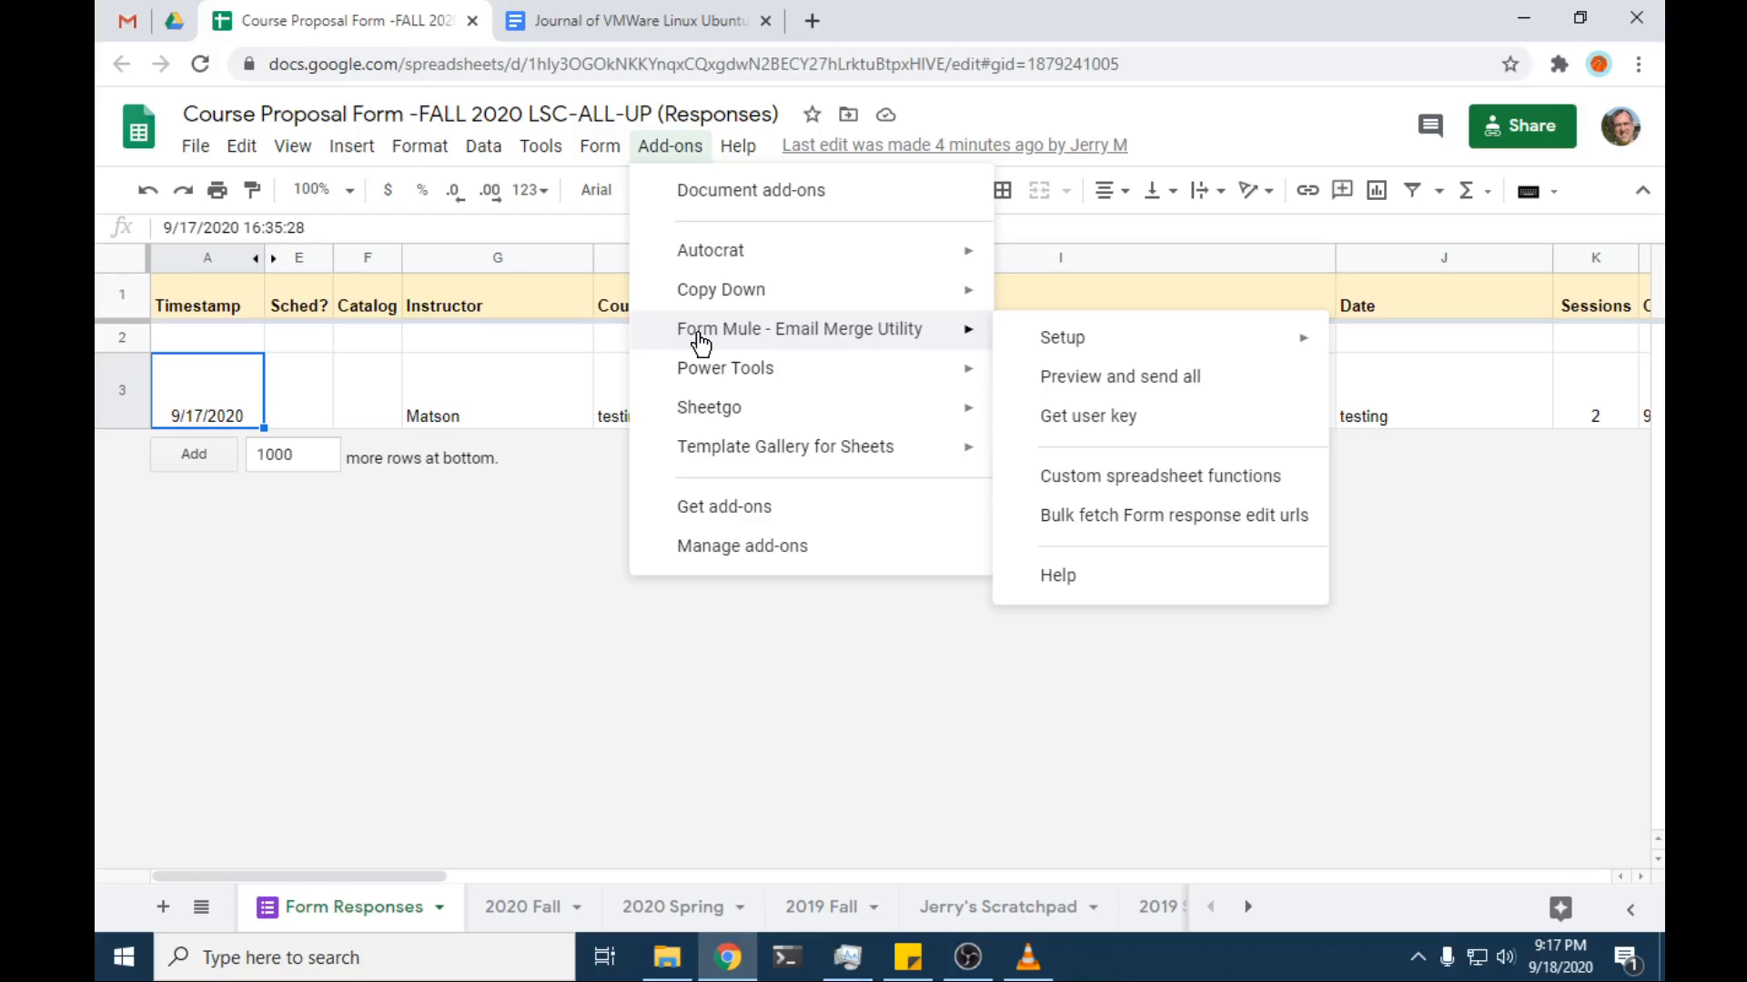
{"action": "left_click", "coordinate": [721, 509]}
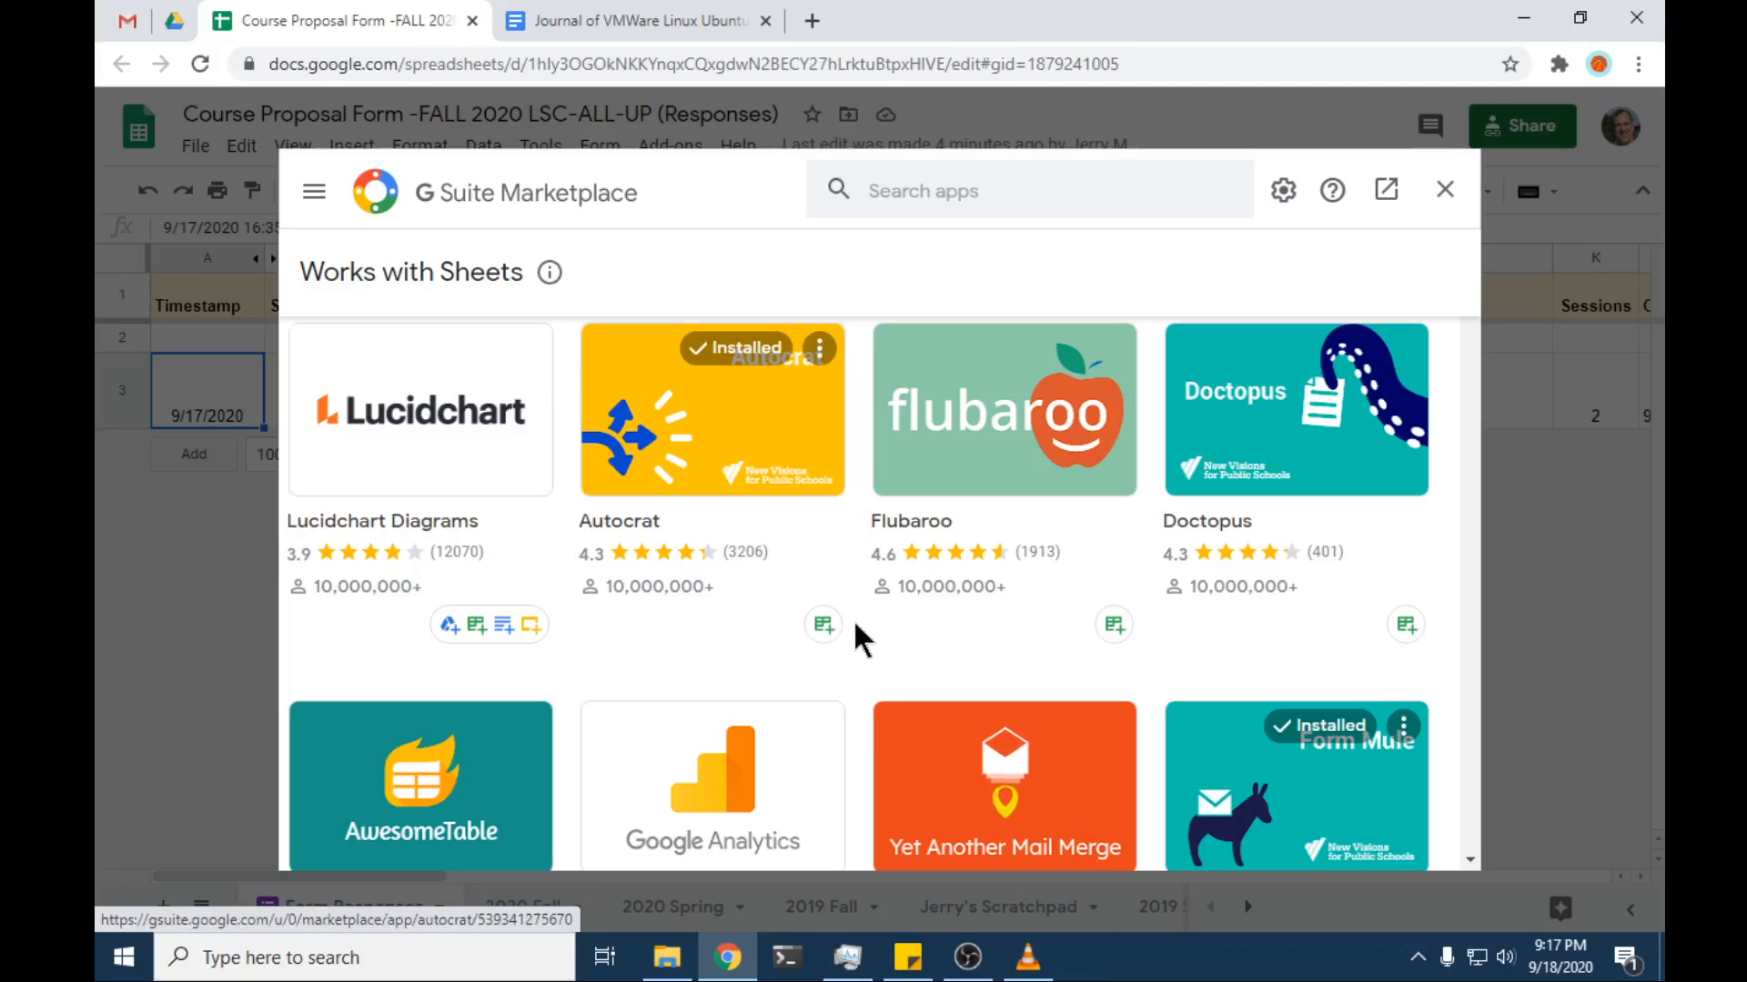
{"action": "scroll", "coordinate": [830, 609], "scroll_direction": "down", "scroll_amount": 1}
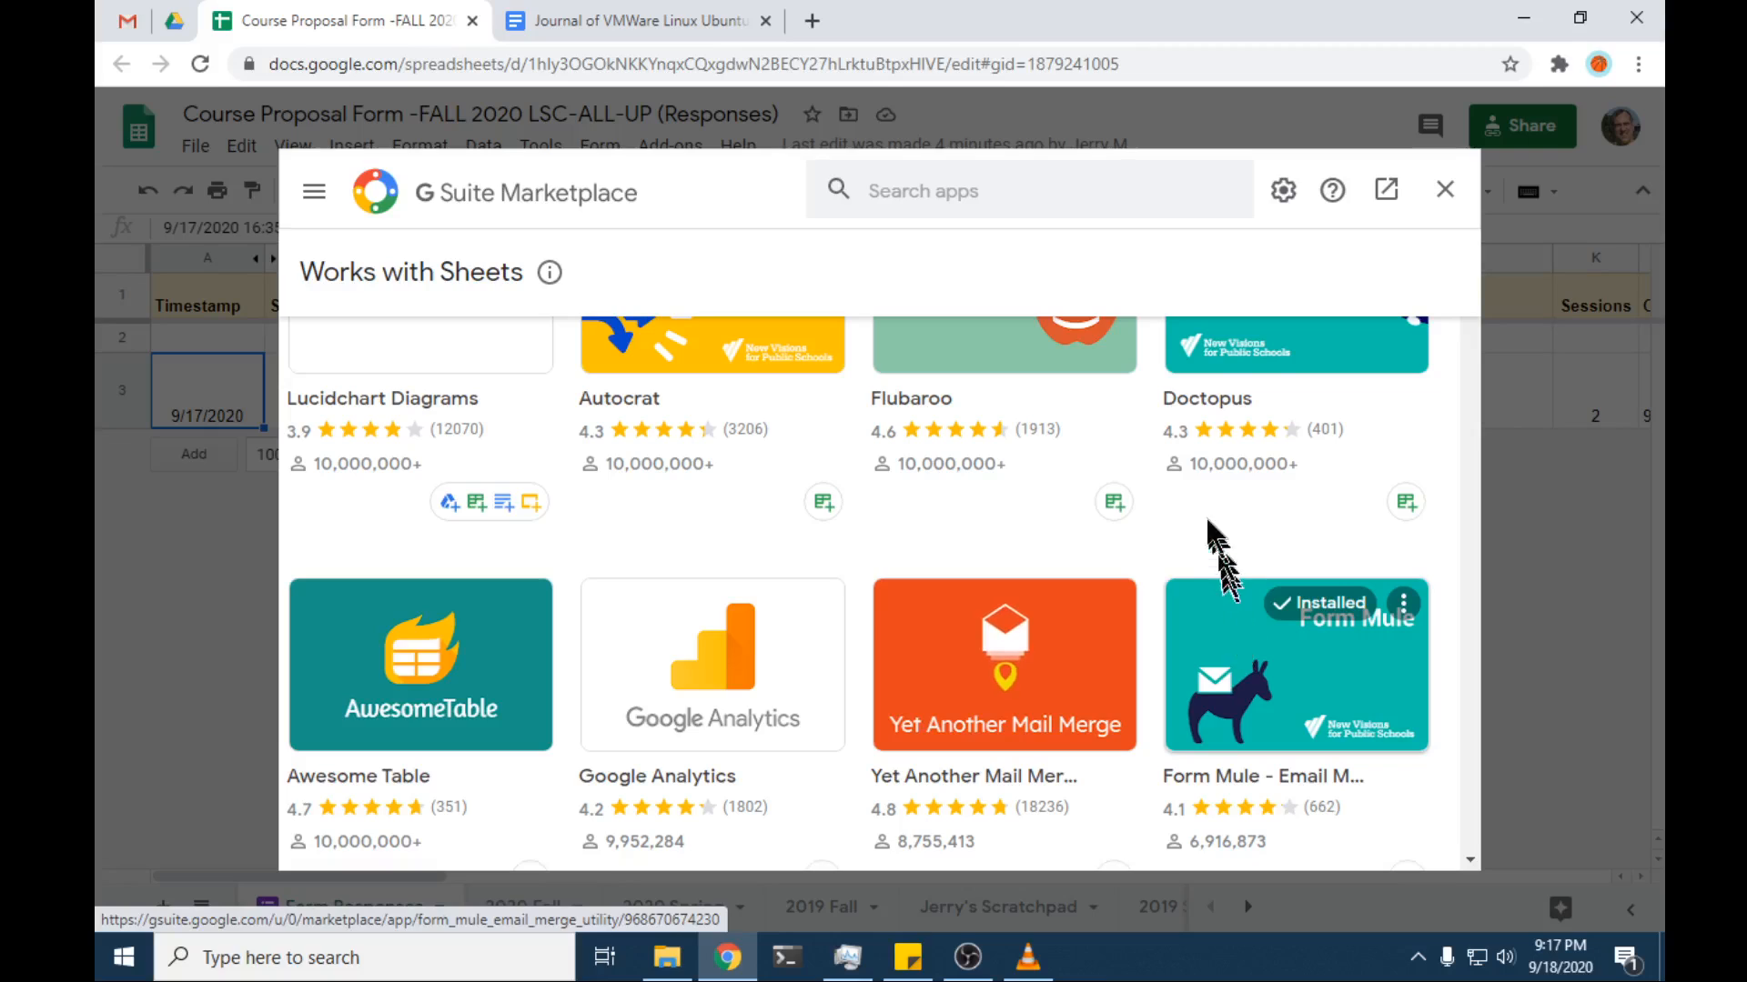
{"action": "left_click", "coordinate": [1443, 191]}
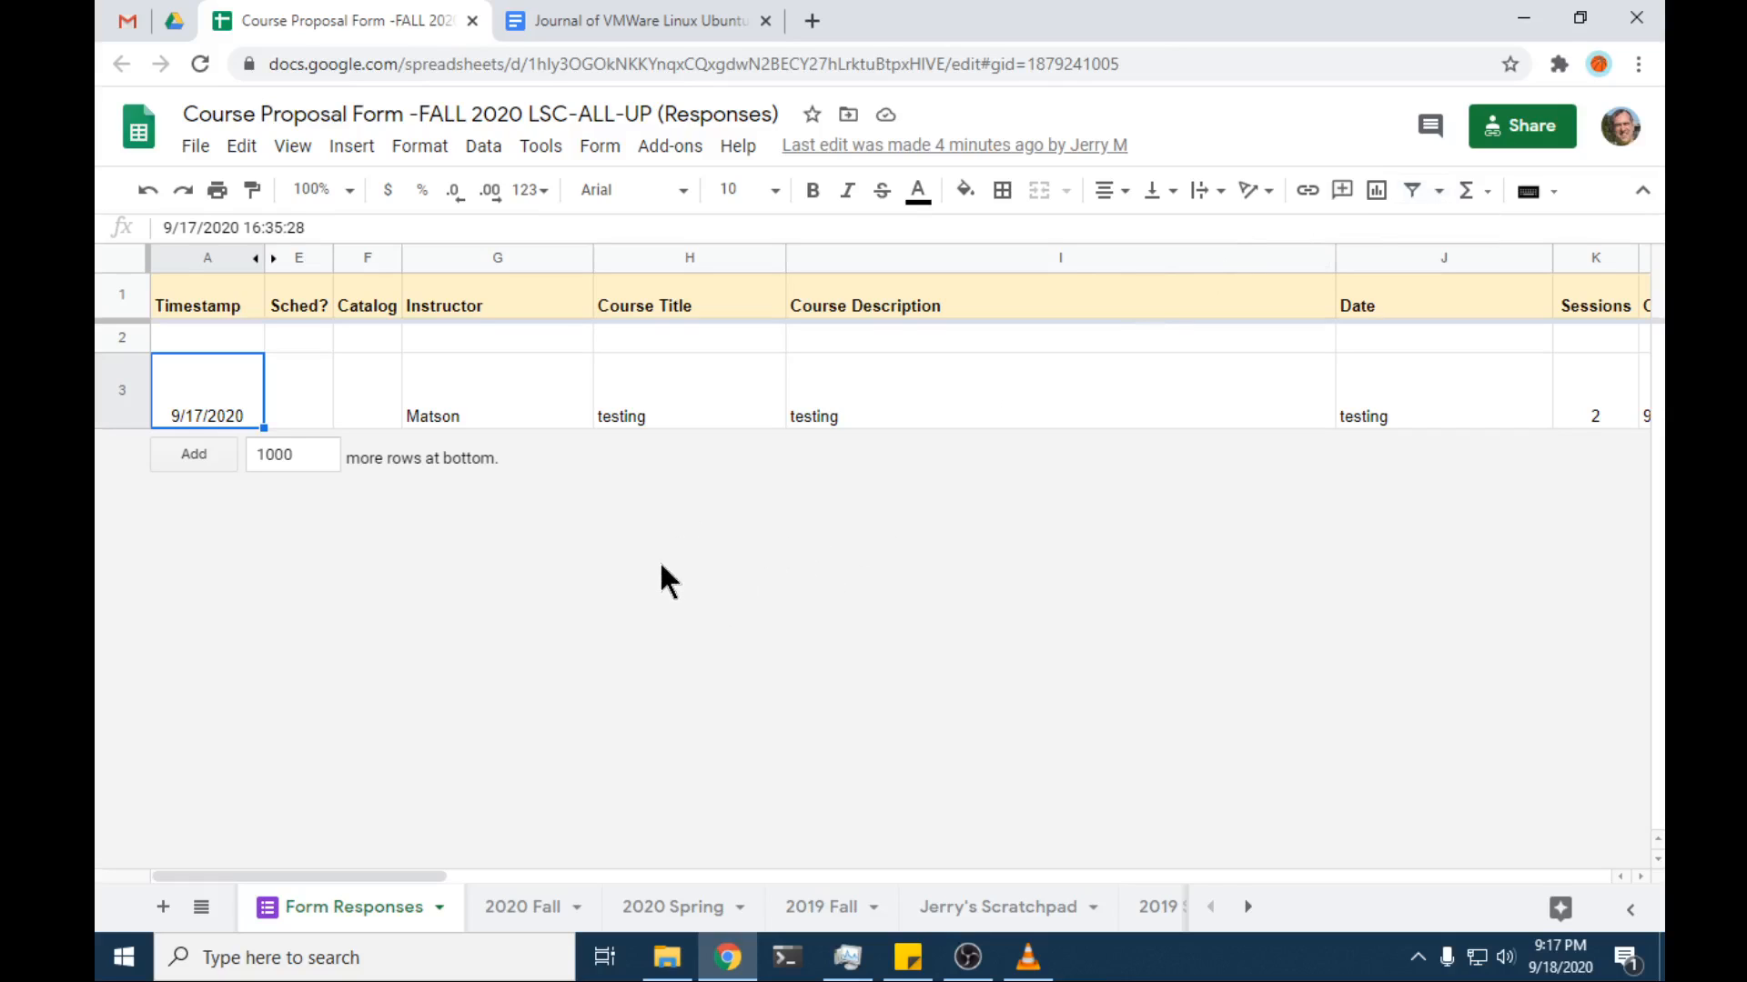
Step: Open Form Mule's source data and merge type setup, keep Form Responses as the source sheet, and continue to the send conditions
{"action": "left_click", "coordinate": [670, 150]}
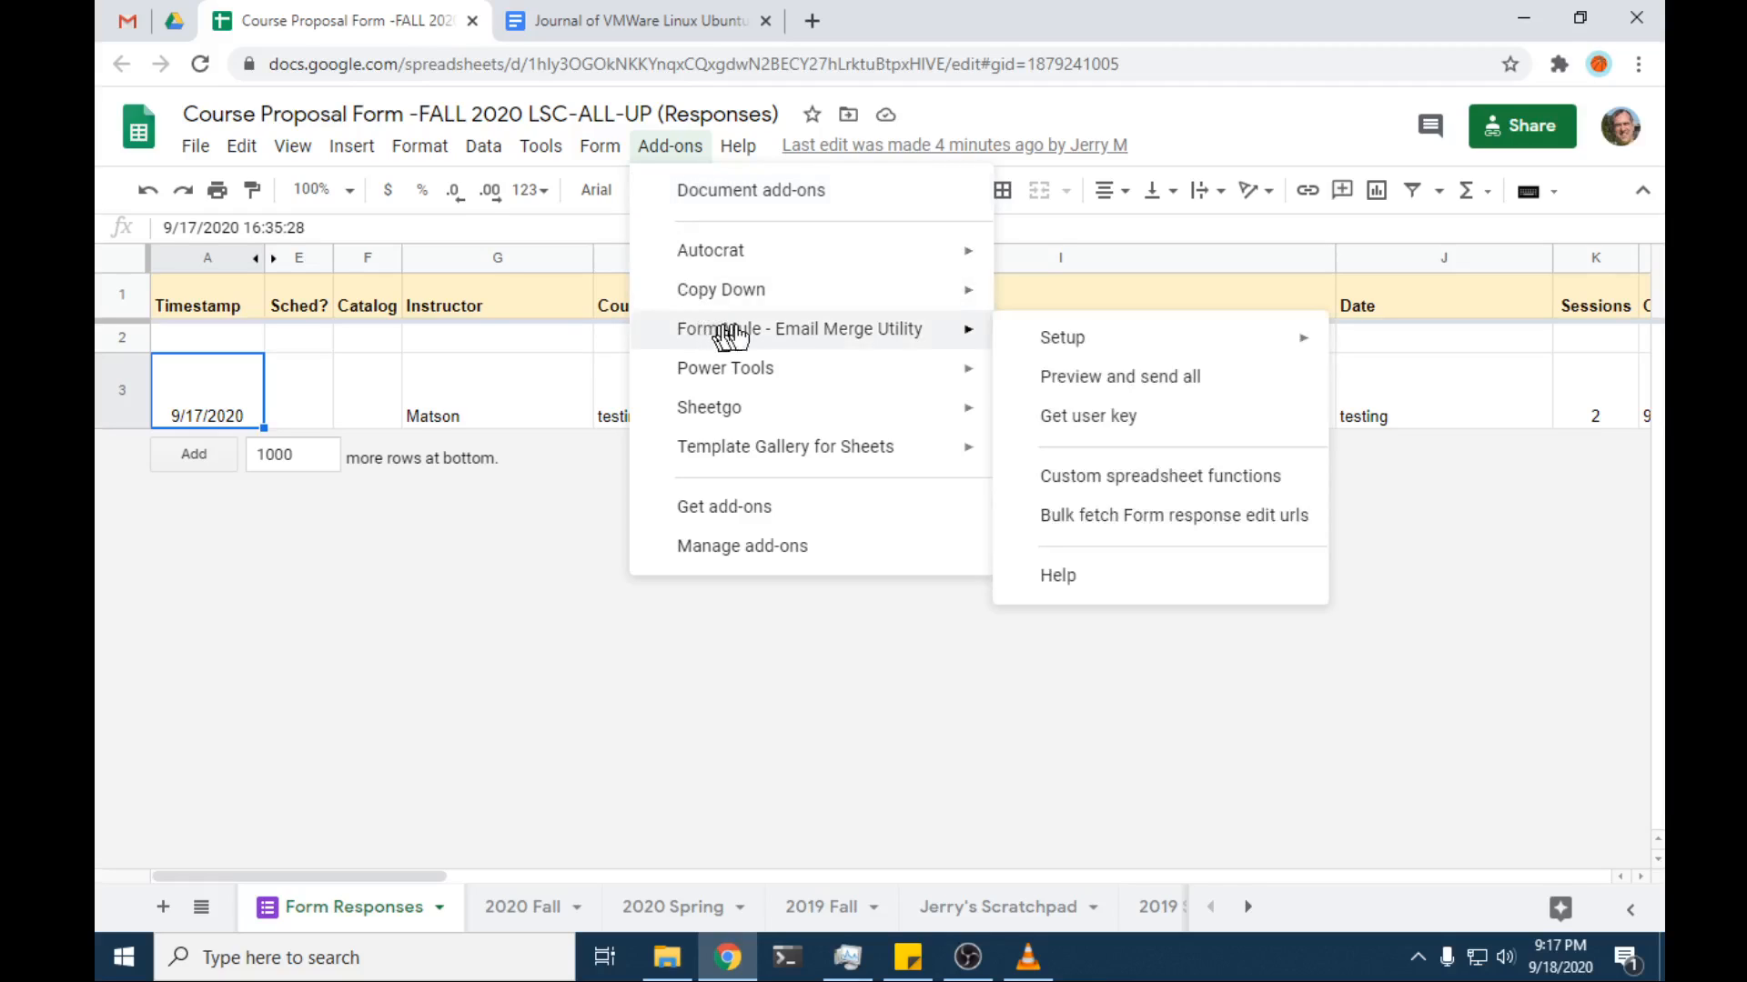
{"action": "mouse_move", "coordinate": [1056, 355]}
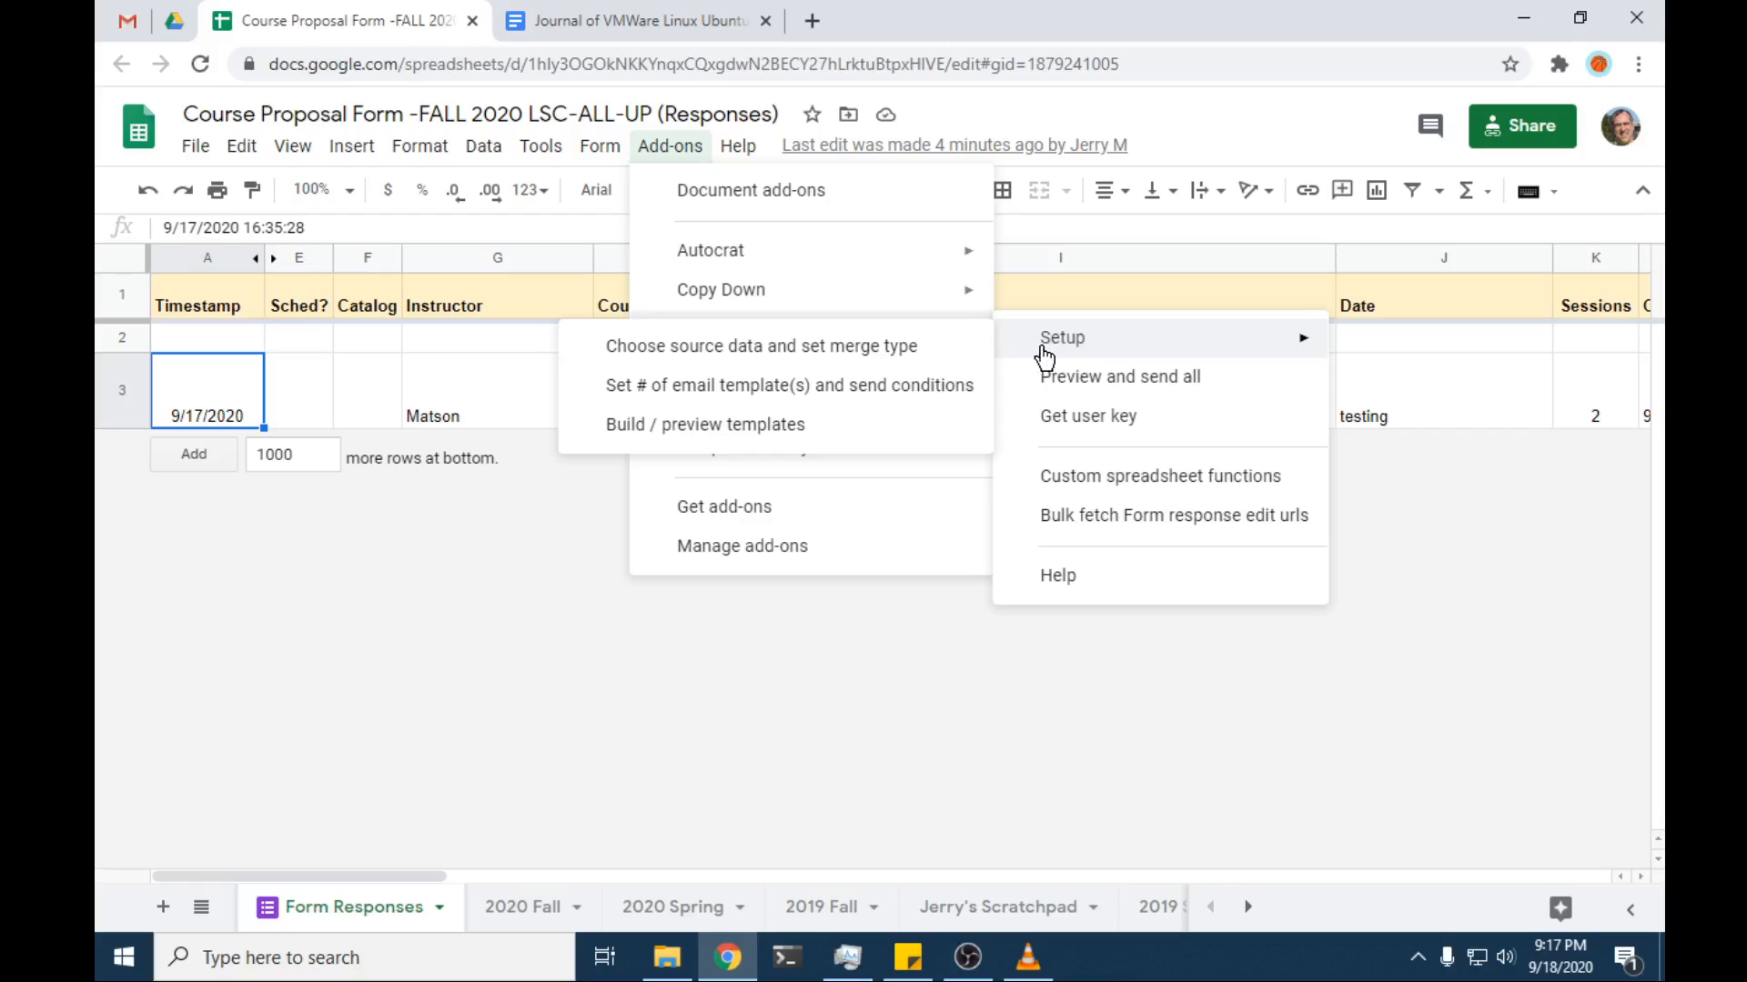
{"action": "left_click", "coordinate": [858, 353]}
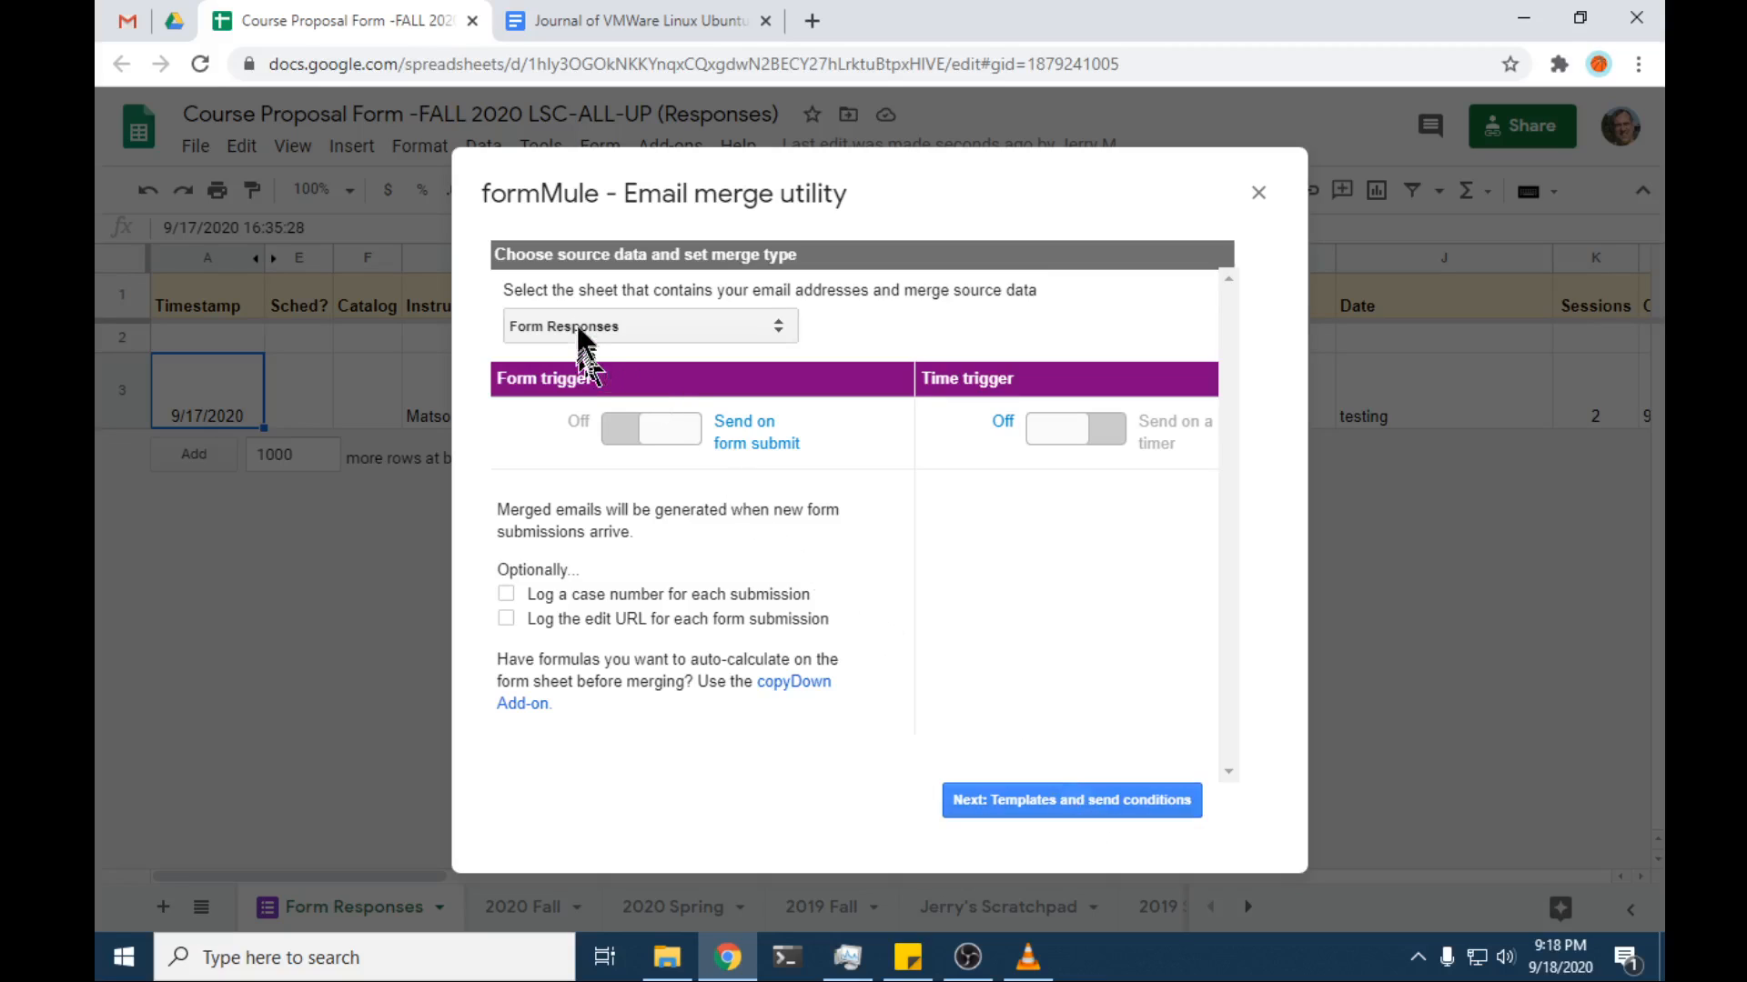
{"action": "left_click", "coordinate": [778, 329]}
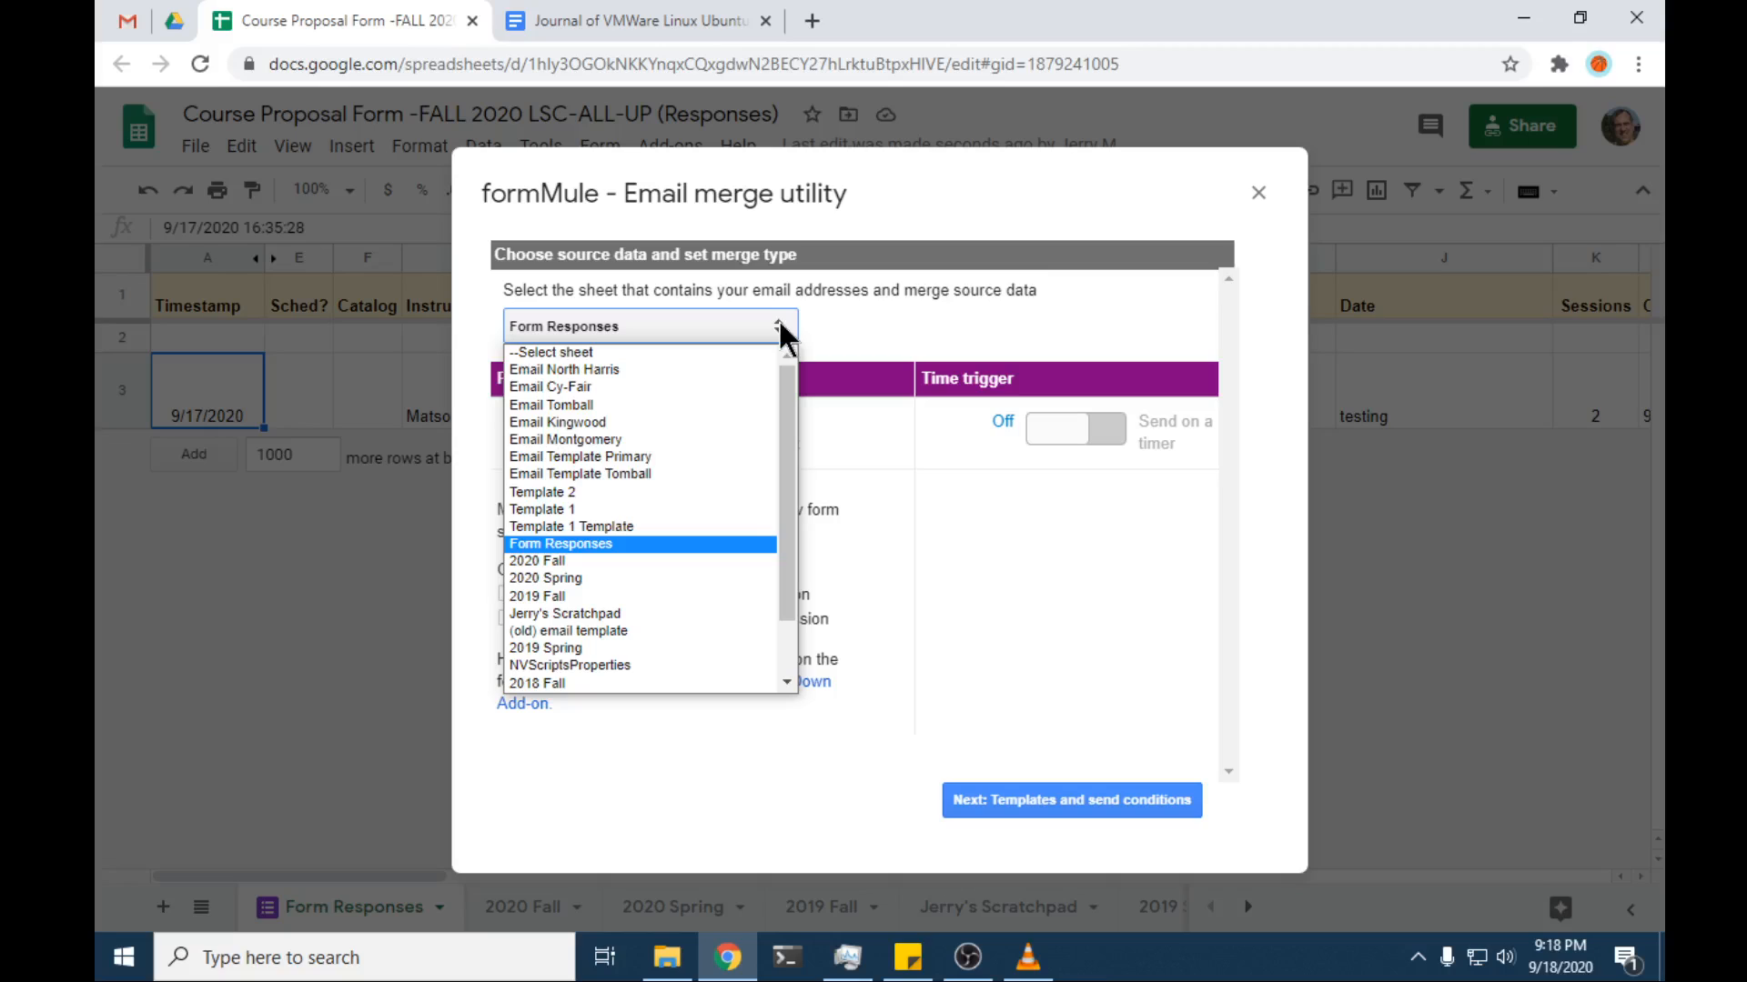
{"action": "left_click", "coordinate": [780, 323]}
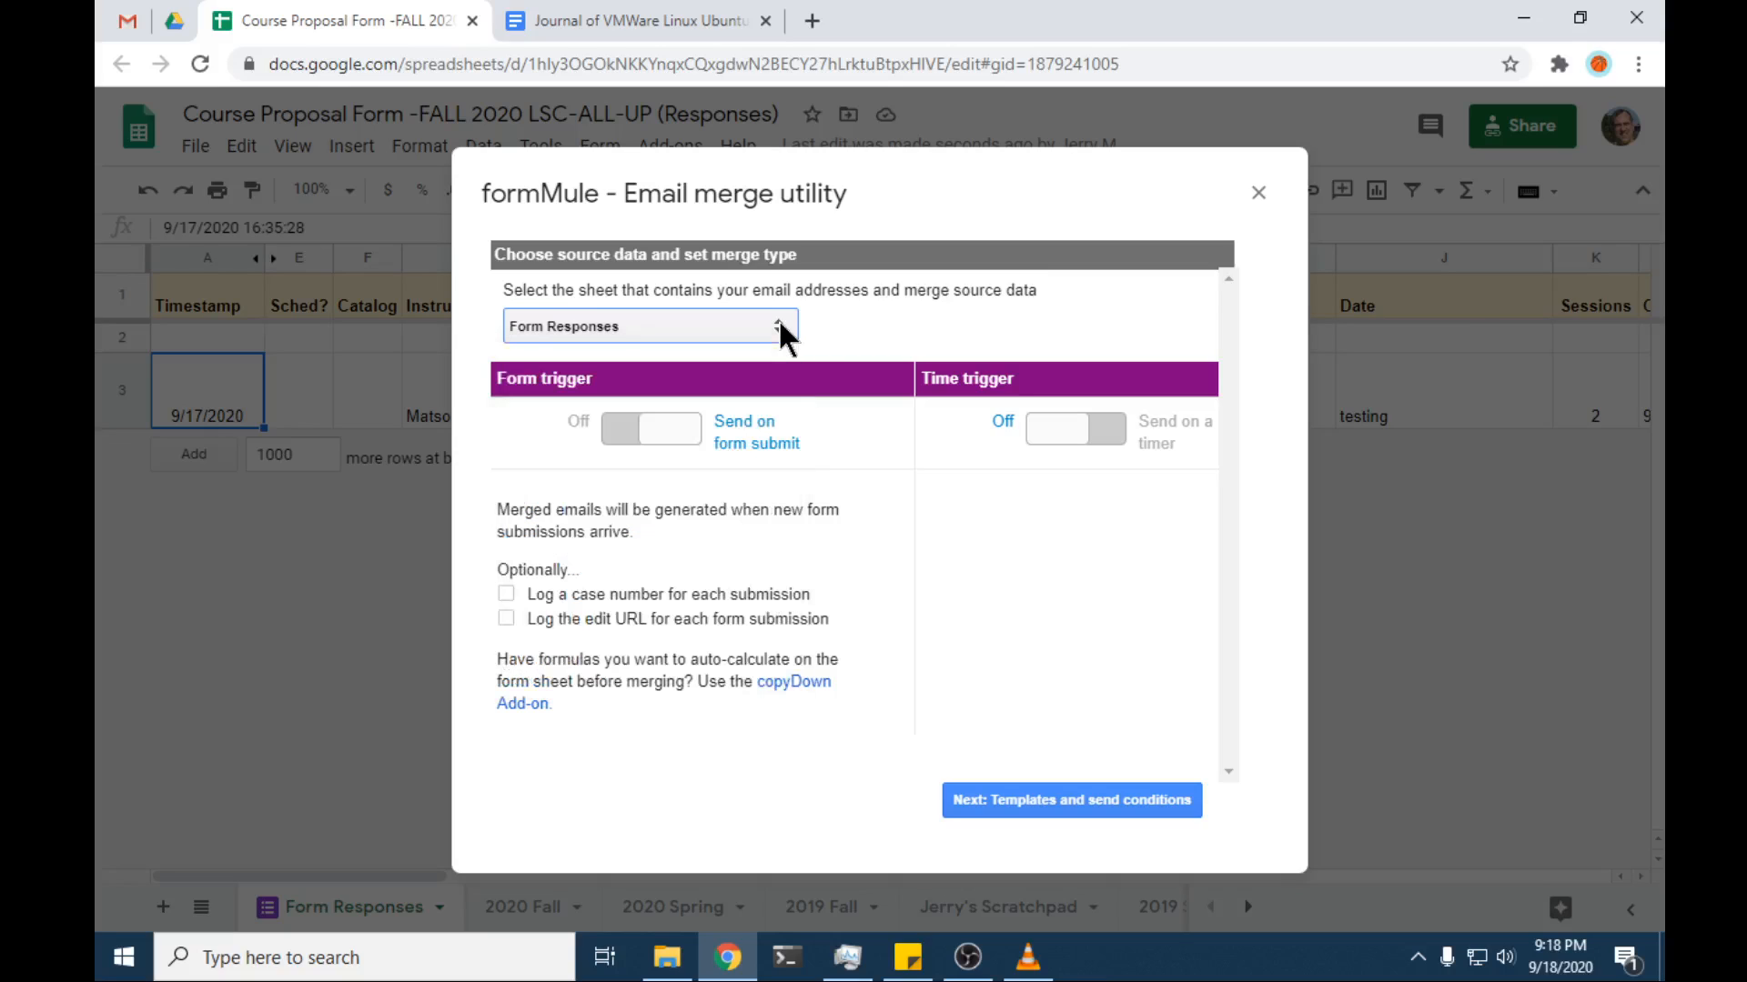
{"action": "left_click", "coordinate": [1054, 798]}
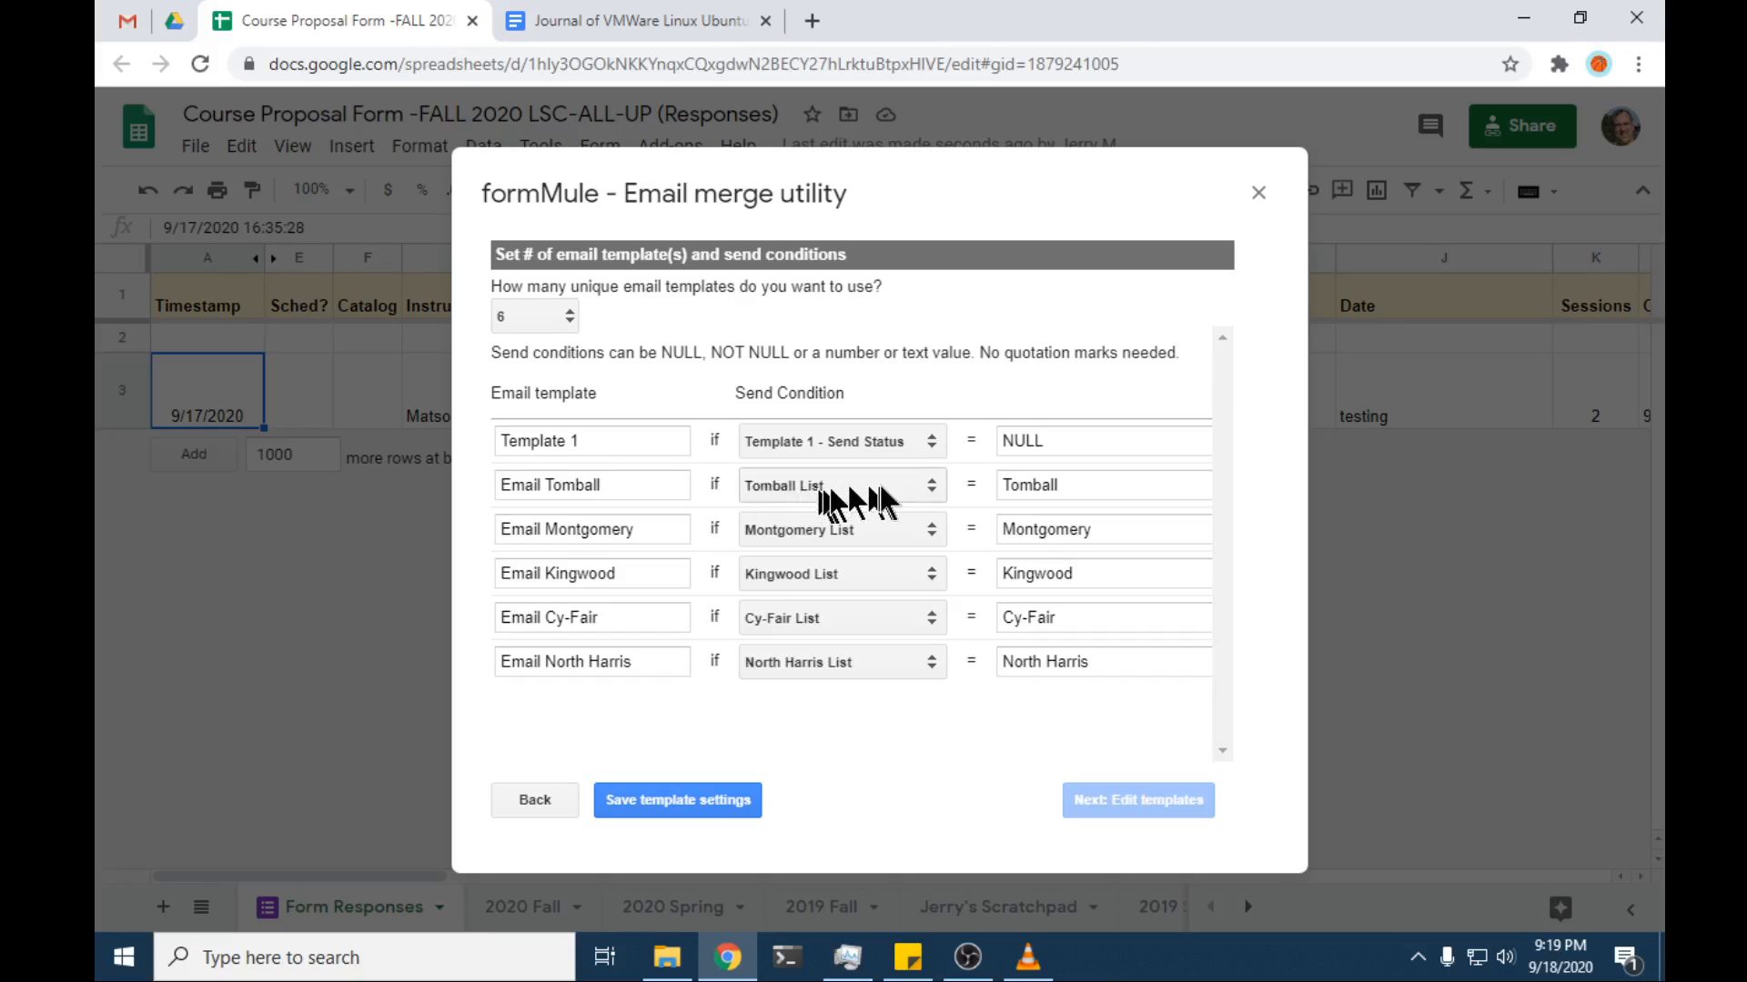
Step: Check the fields available for the Email Tomball send condition, keep Tomball List, and save the template settings
{"action": "left_click", "coordinate": [928, 482]}
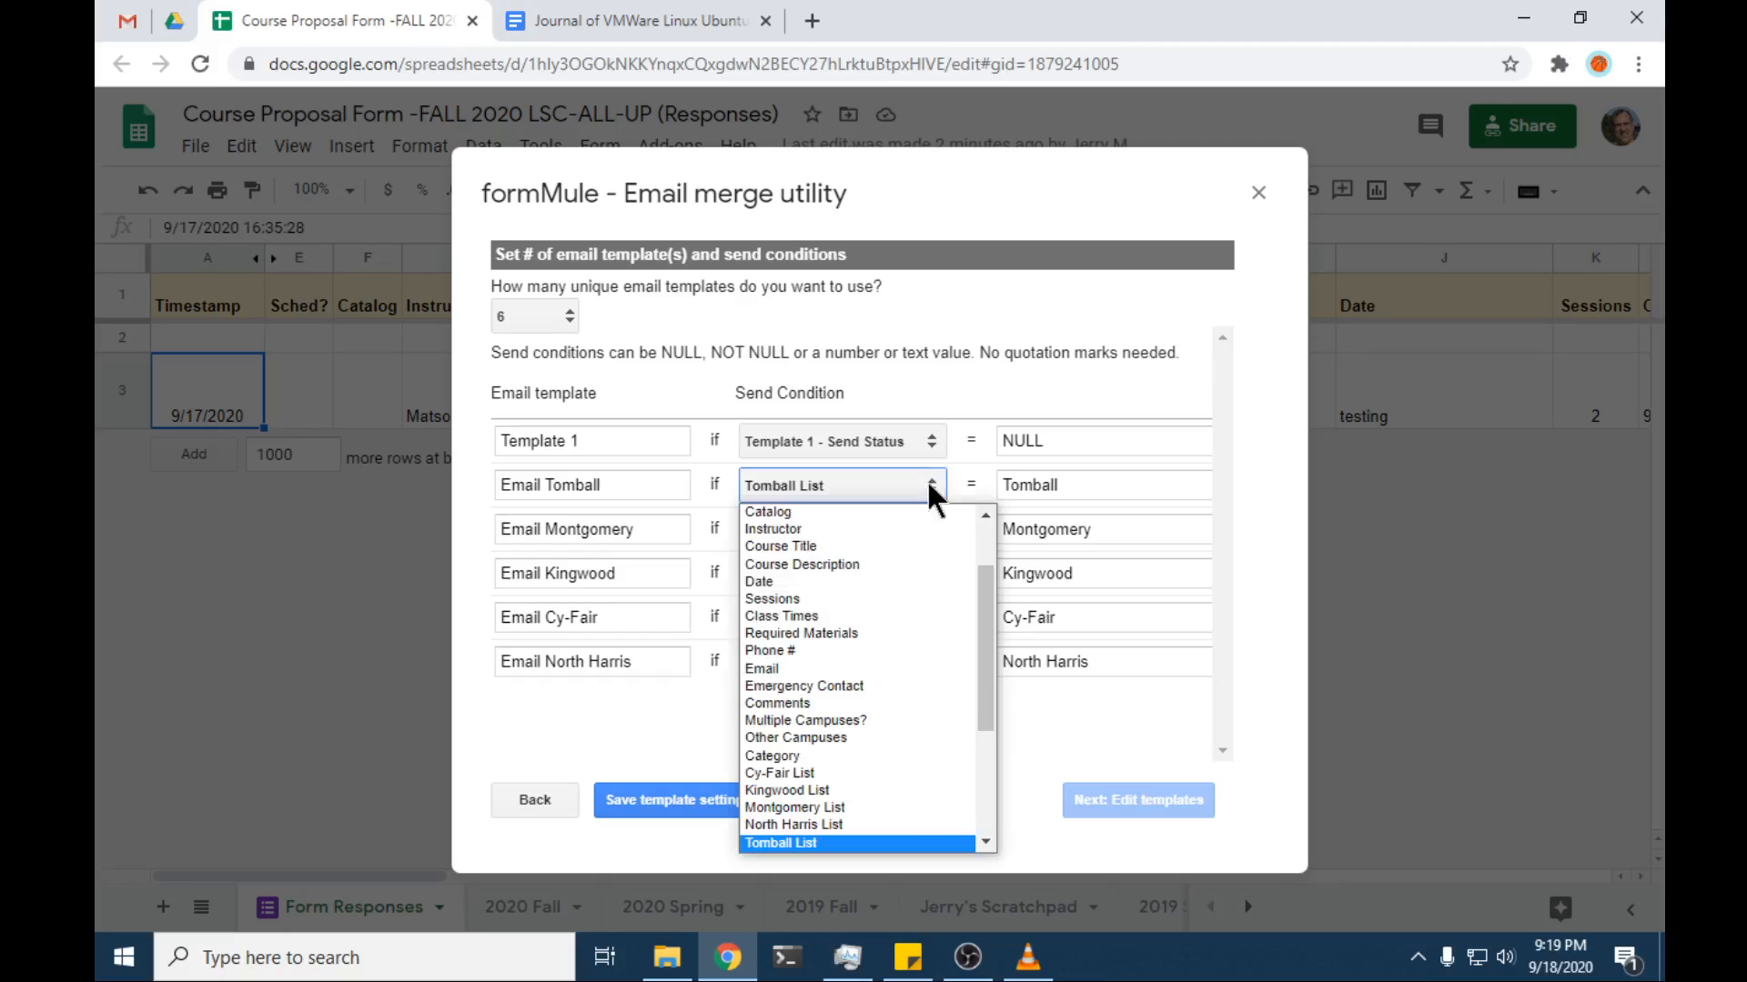
{"action": "scroll", "coordinate": [837, 751], "scroll_direction": "down", "scroll_amount": 3}
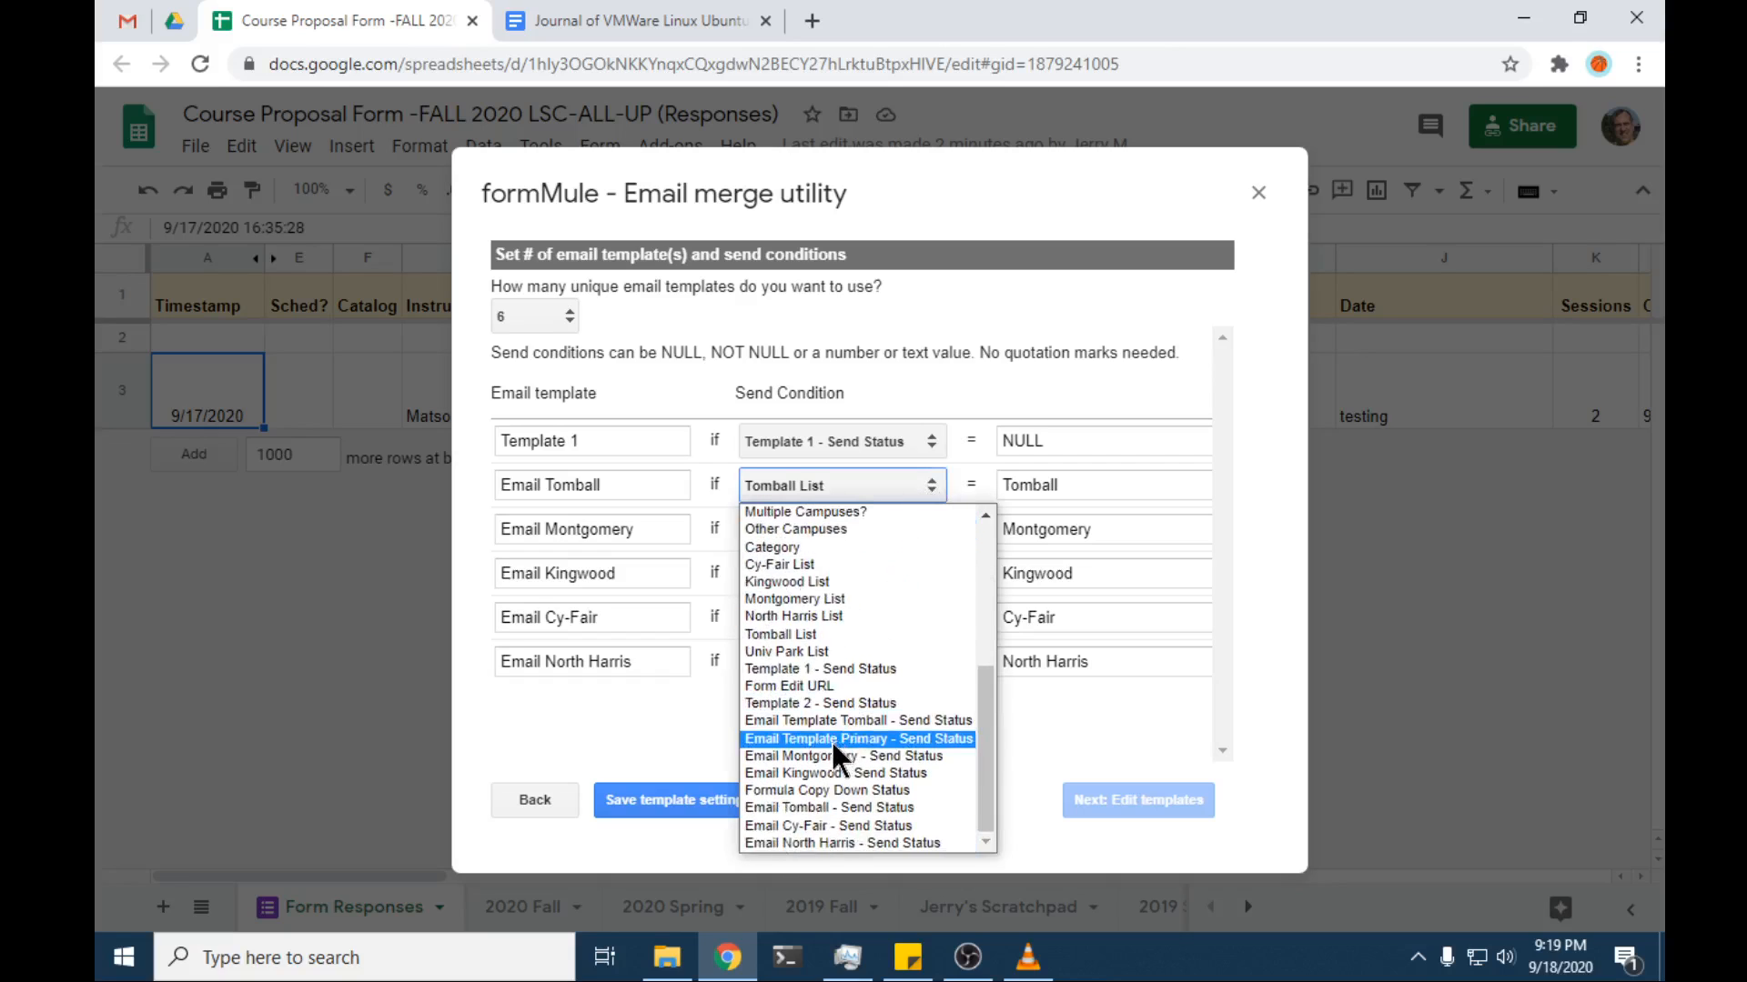
{"action": "scroll", "coordinate": [830, 736], "scroll_direction": "up", "scroll_amount": 5}
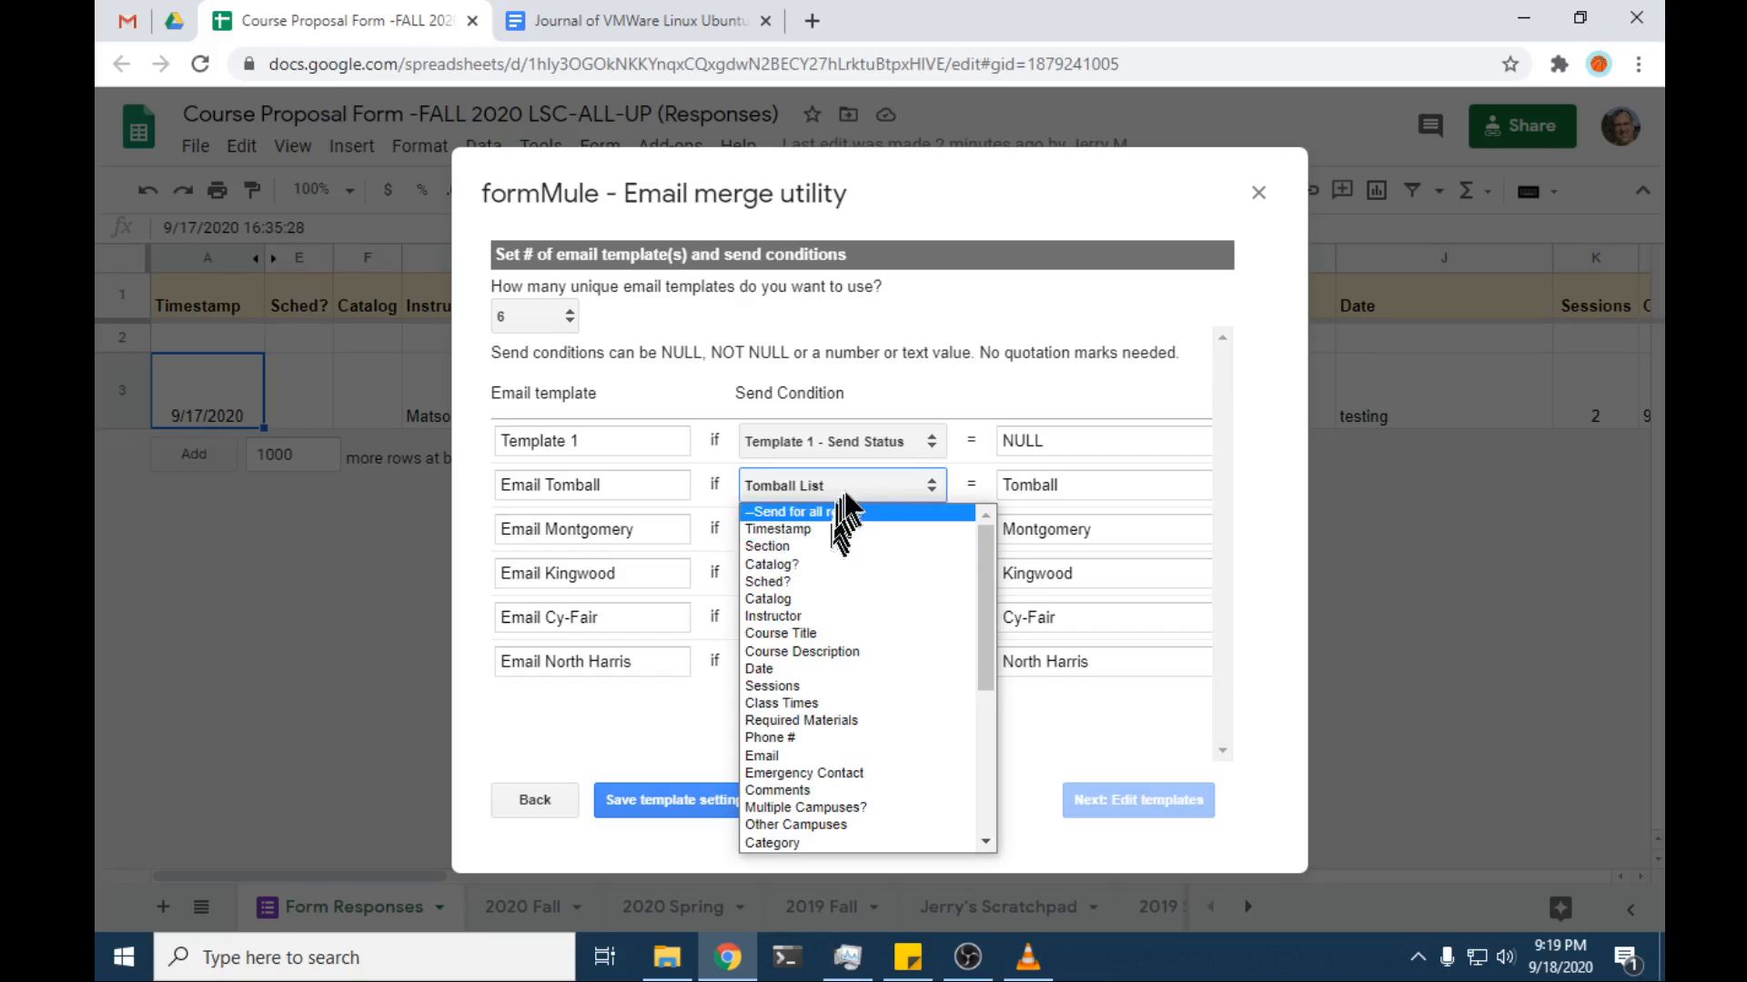
{"action": "left_click", "coordinate": [928, 486]}
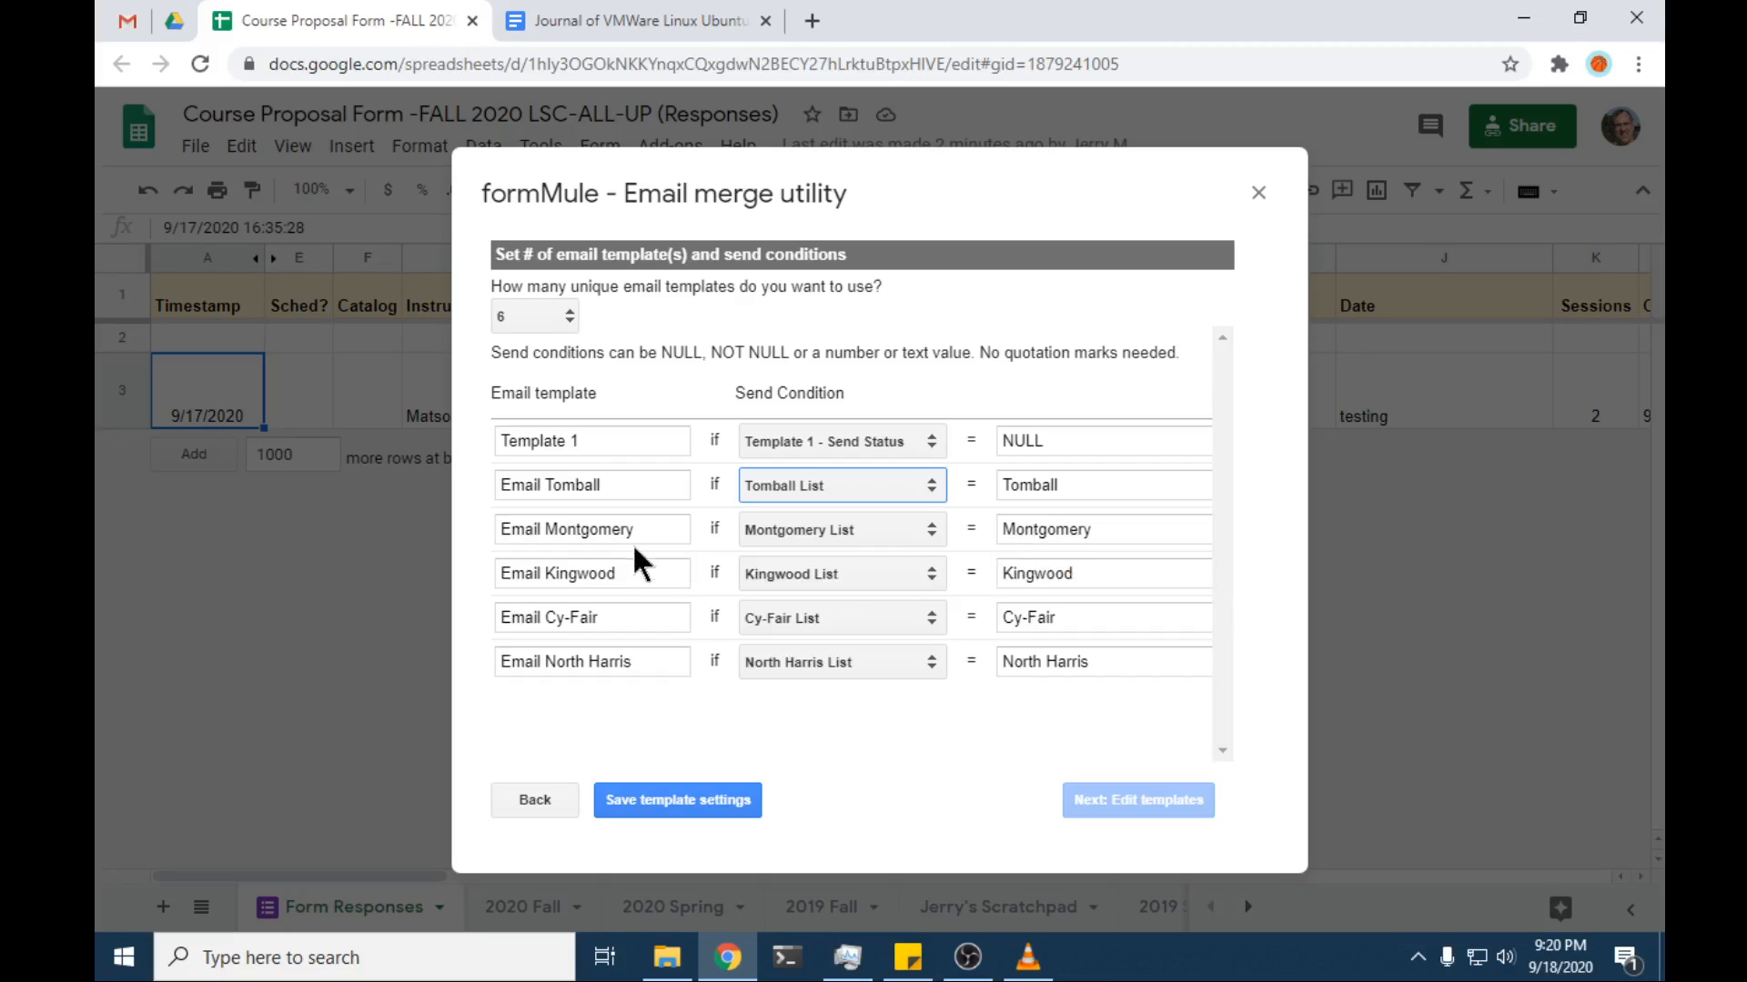
{"action": "left_click", "coordinate": [668, 800]}
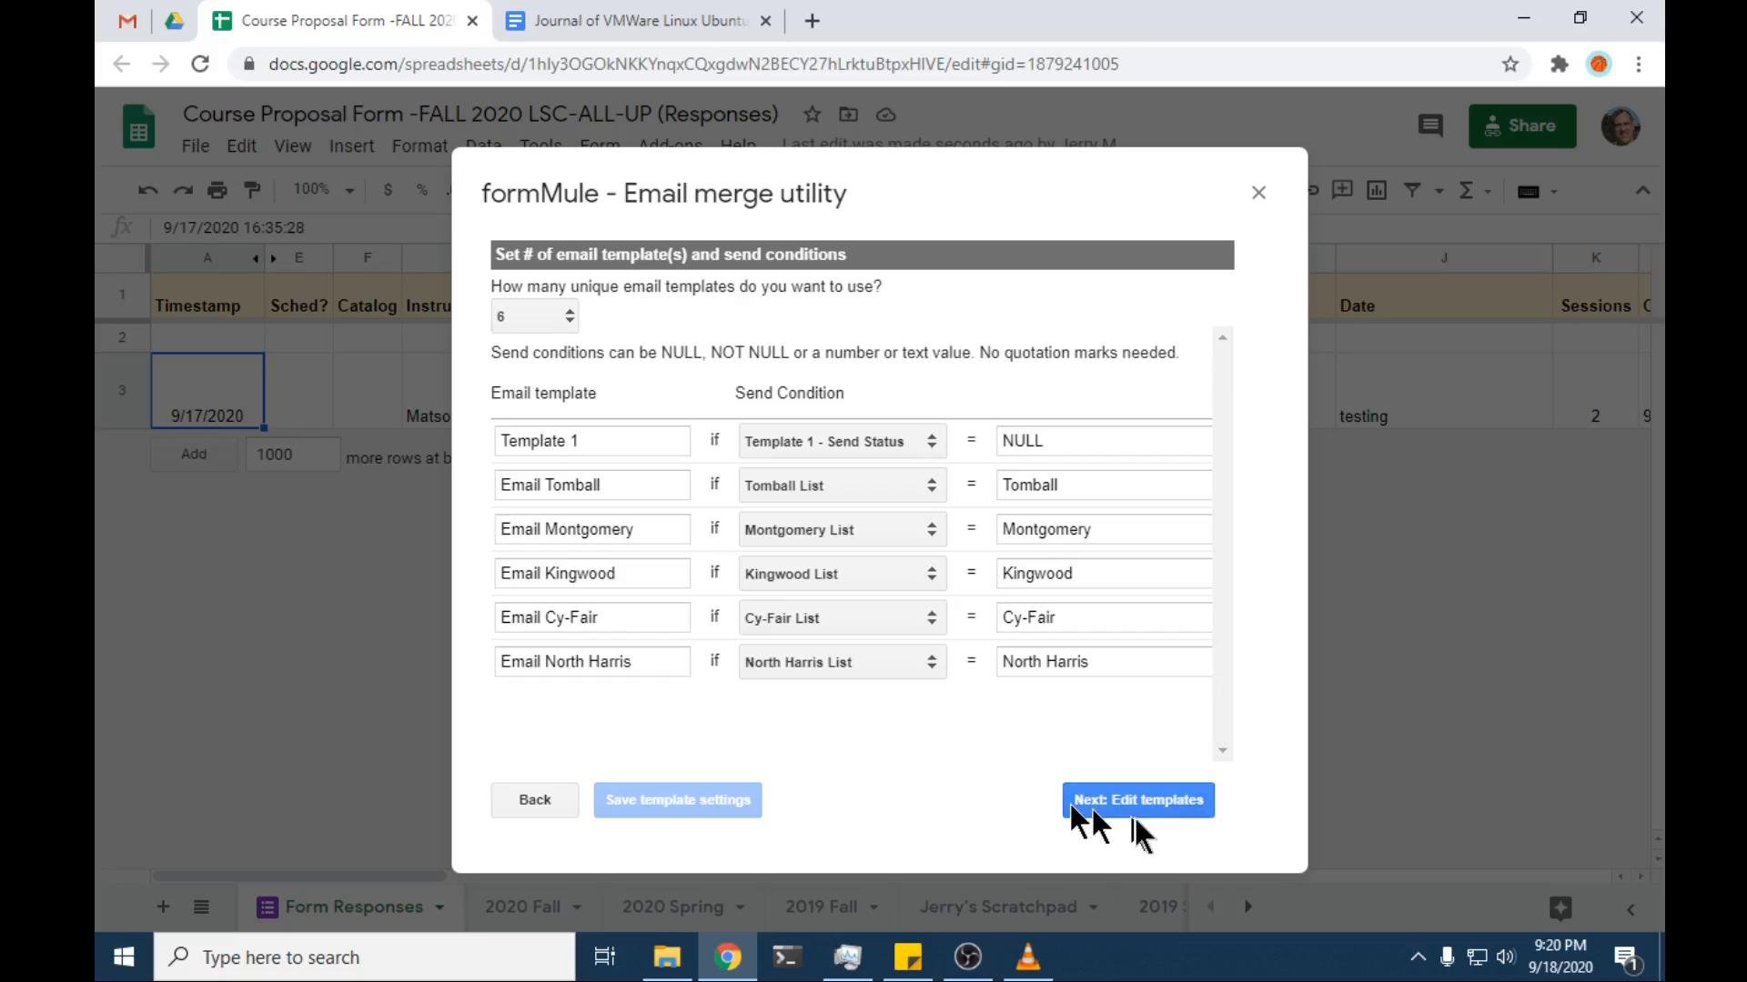
Step: Open the template editor and review Template 1's CC recipients, subject and body text with its merge tags
{"action": "left_click", "coordinate": [1134, 797]}
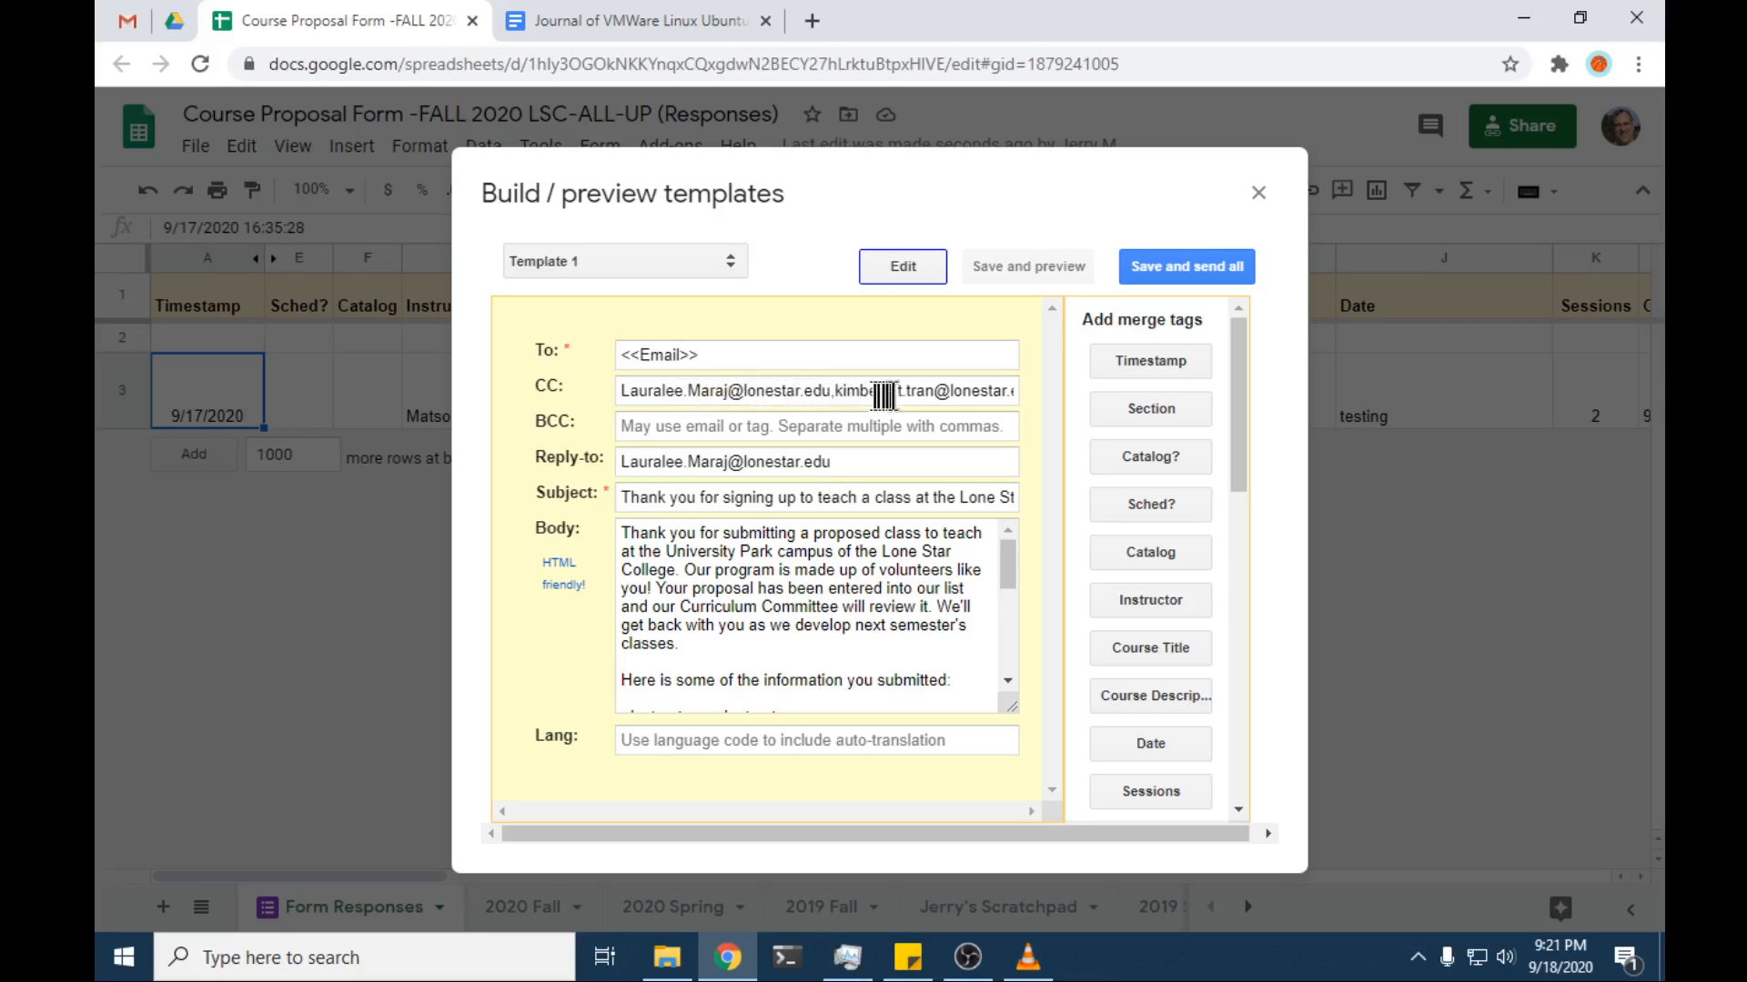
{"action": "left_click", "coordinate": [997, 391]}
{"action": "key", "text": "End"}
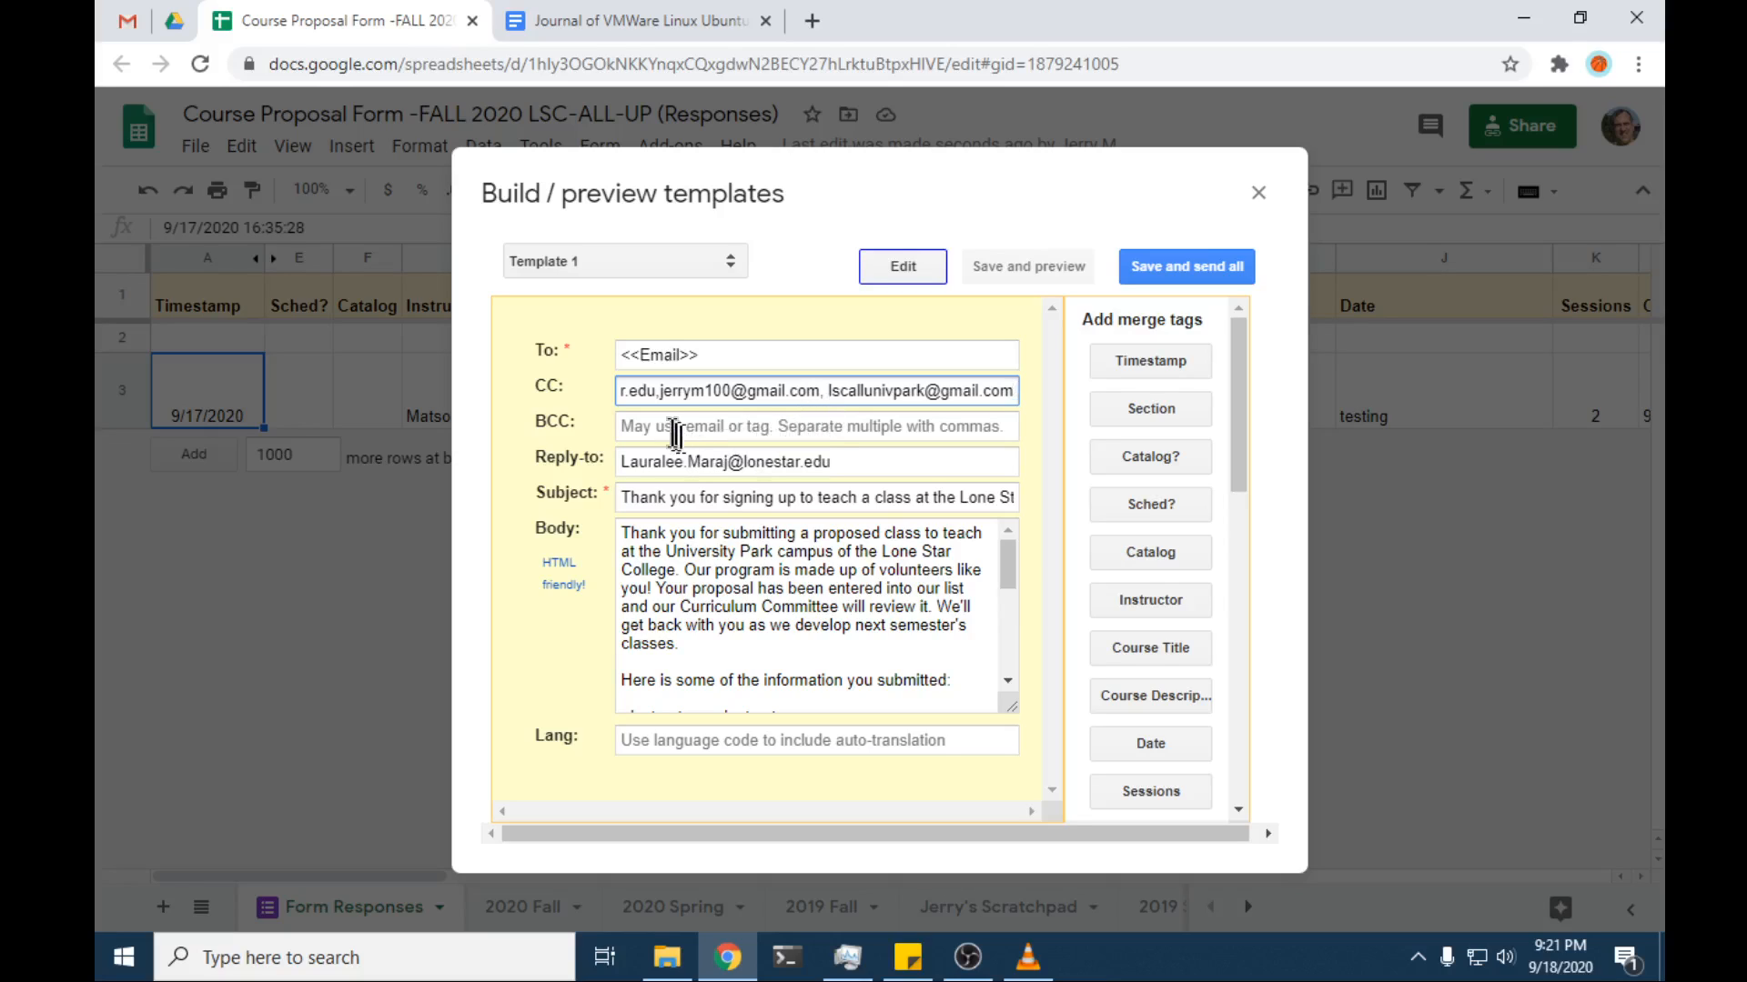
{"action": "key", "text": "Home"}
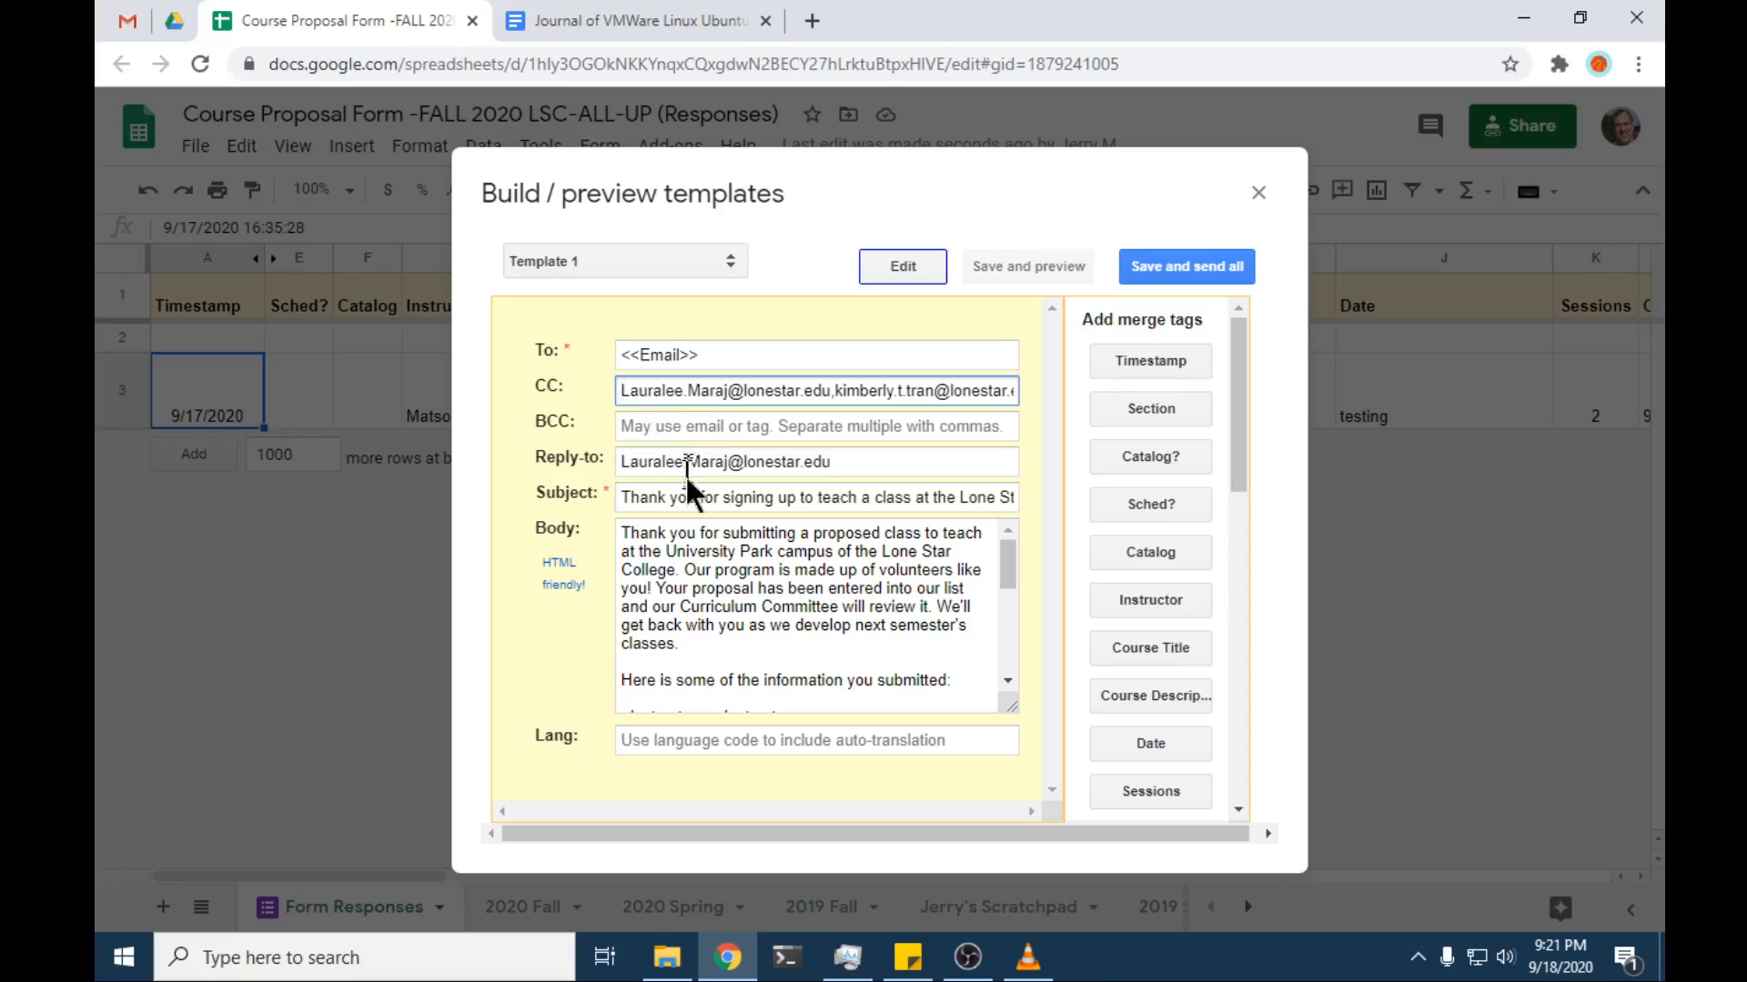
{"action": "left_click", "coordinate": [659, 499]}
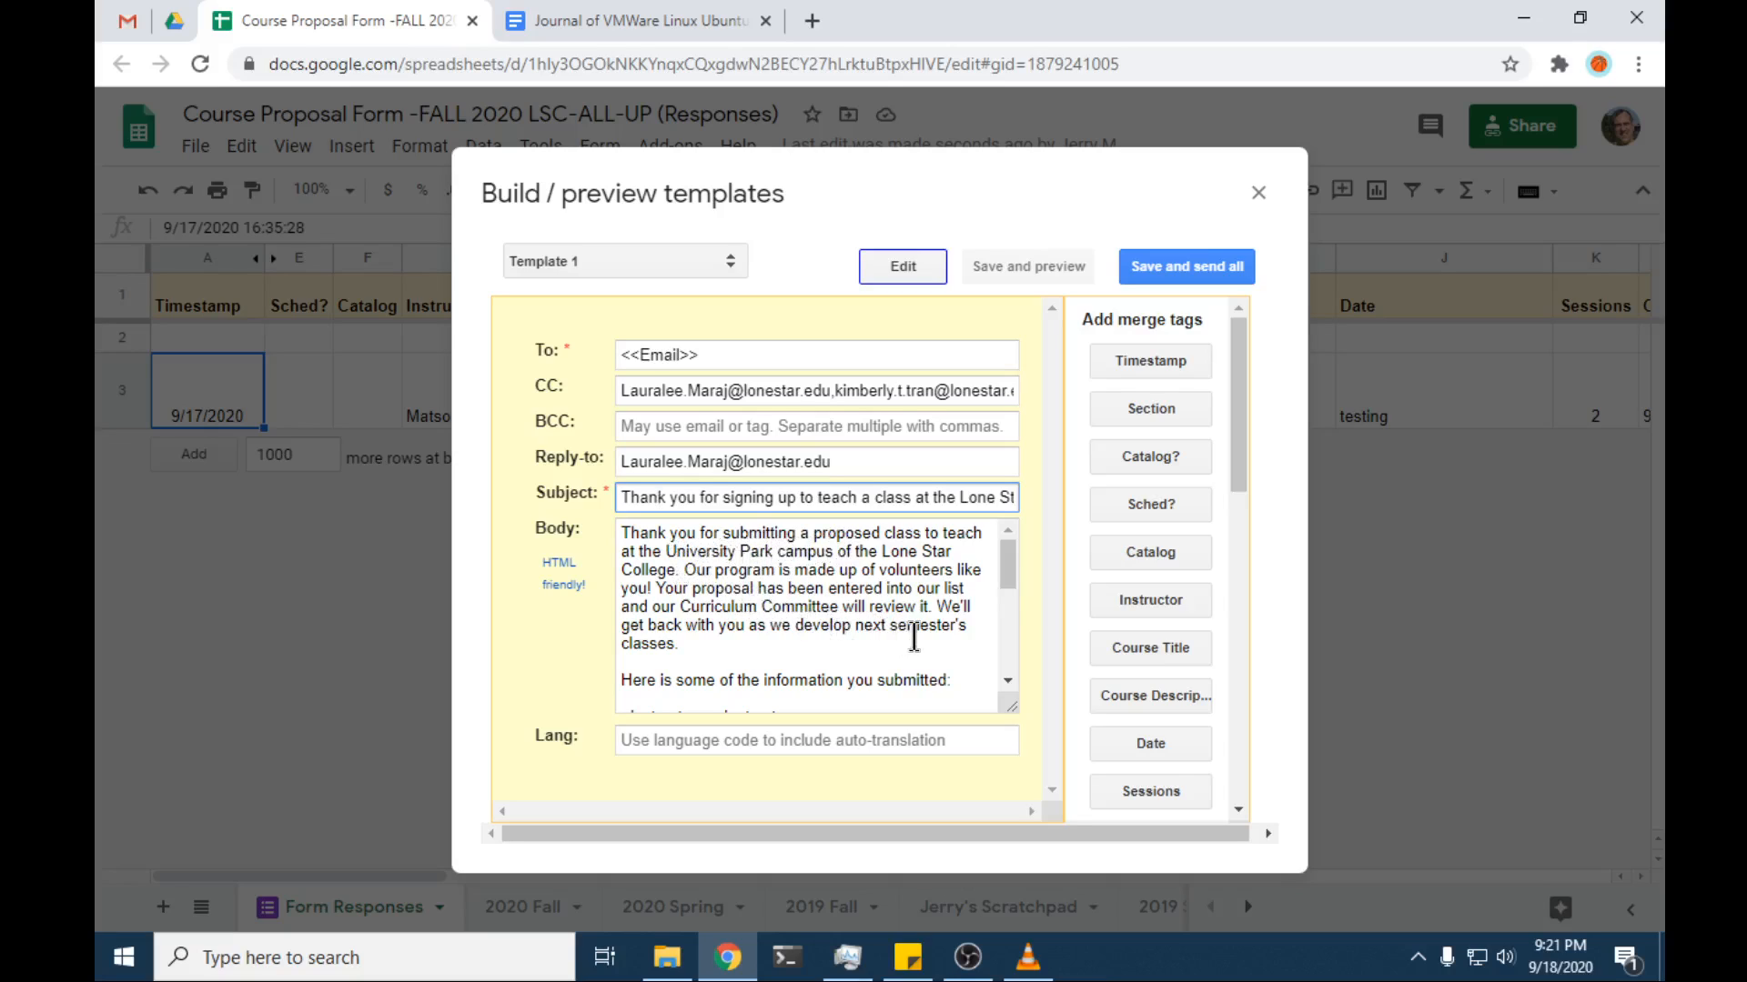
{"action": "scroll", "coordinate": [914, 632], "scroll_direction": "down", "scroll_amount": 2}
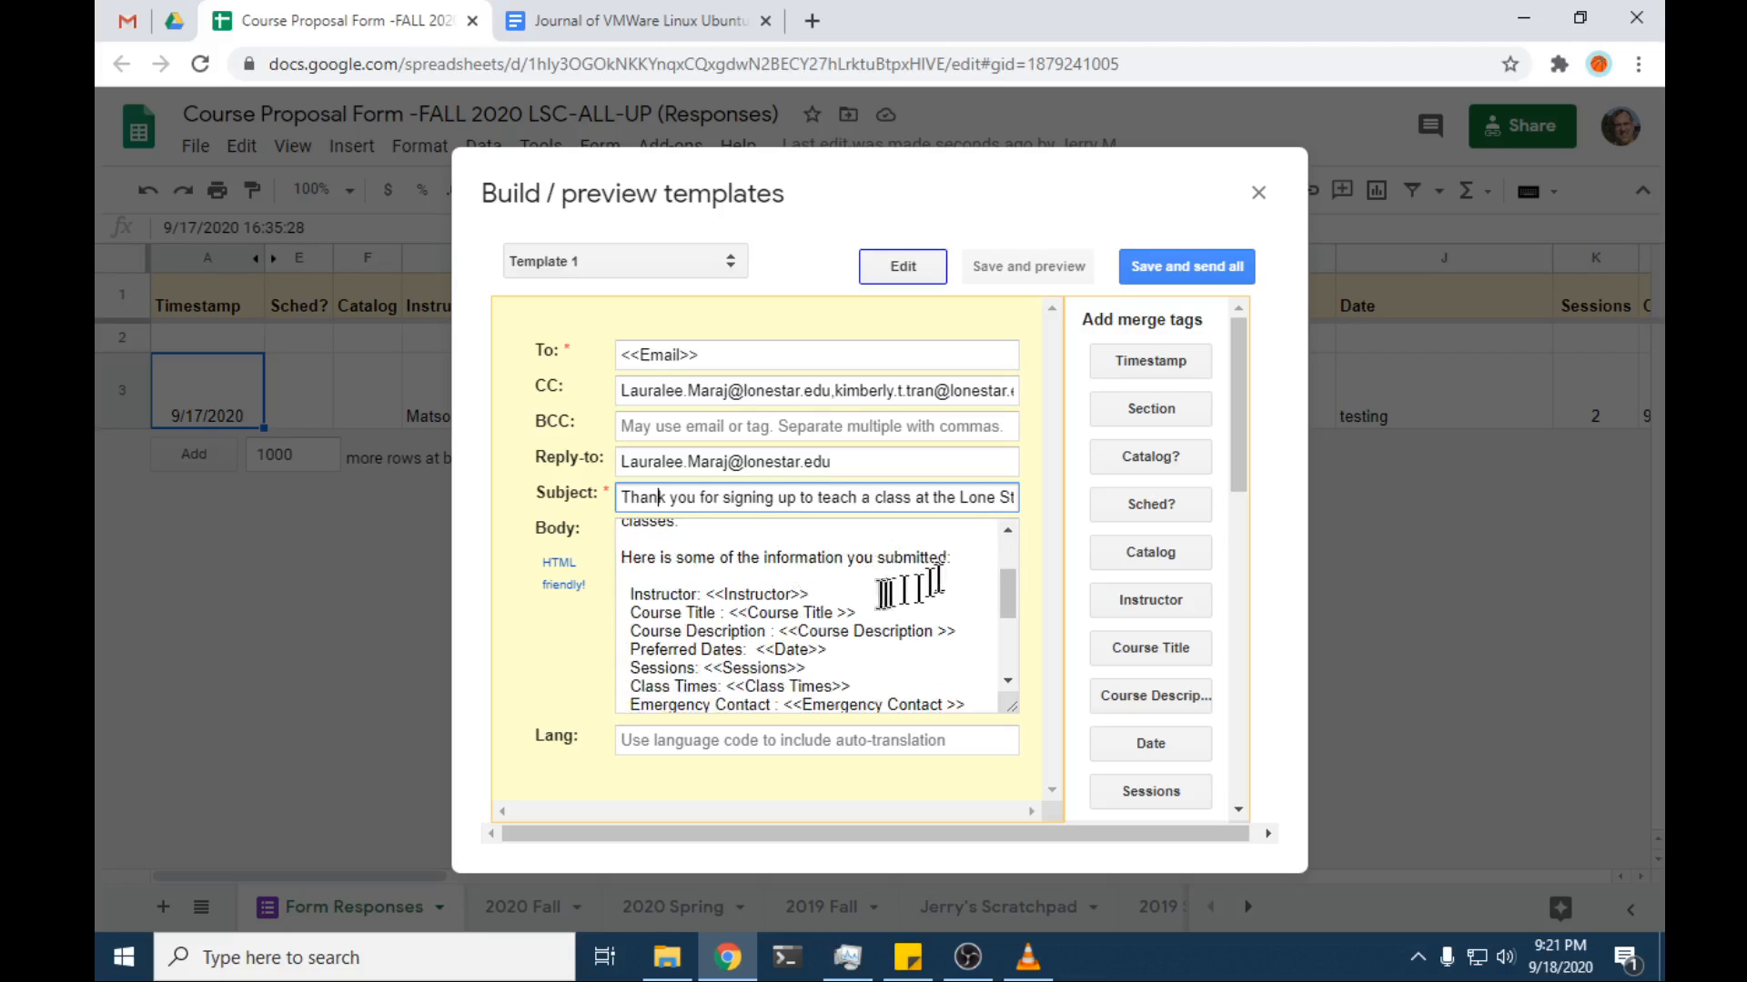
{"action": "scroll", "coordinate": [910, 592], "scroll_direction": "down", "scroll_amount": 2}
{"action": "scroll", "coordinate": [864, 637], "scroll_direction": "up", "scroll_amount": 5}
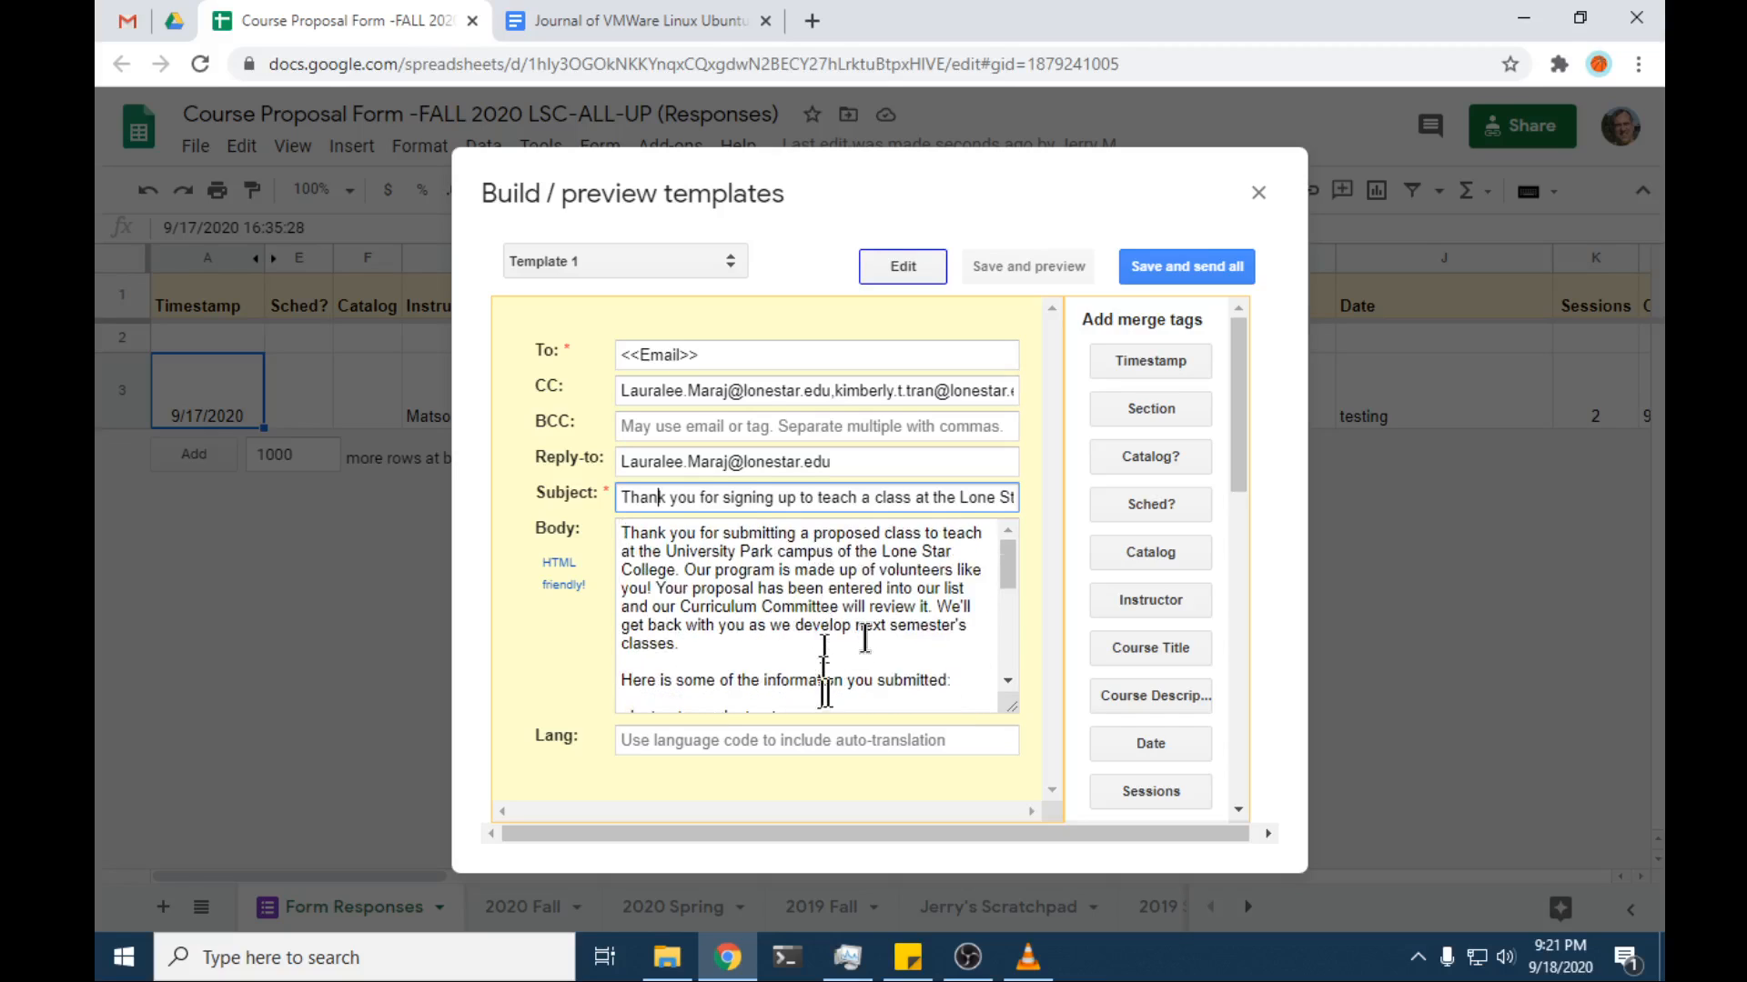
{"action": "scroll", "coordinate": [846, 637], "scroll_direction": "down", "scroll_amount": 2}
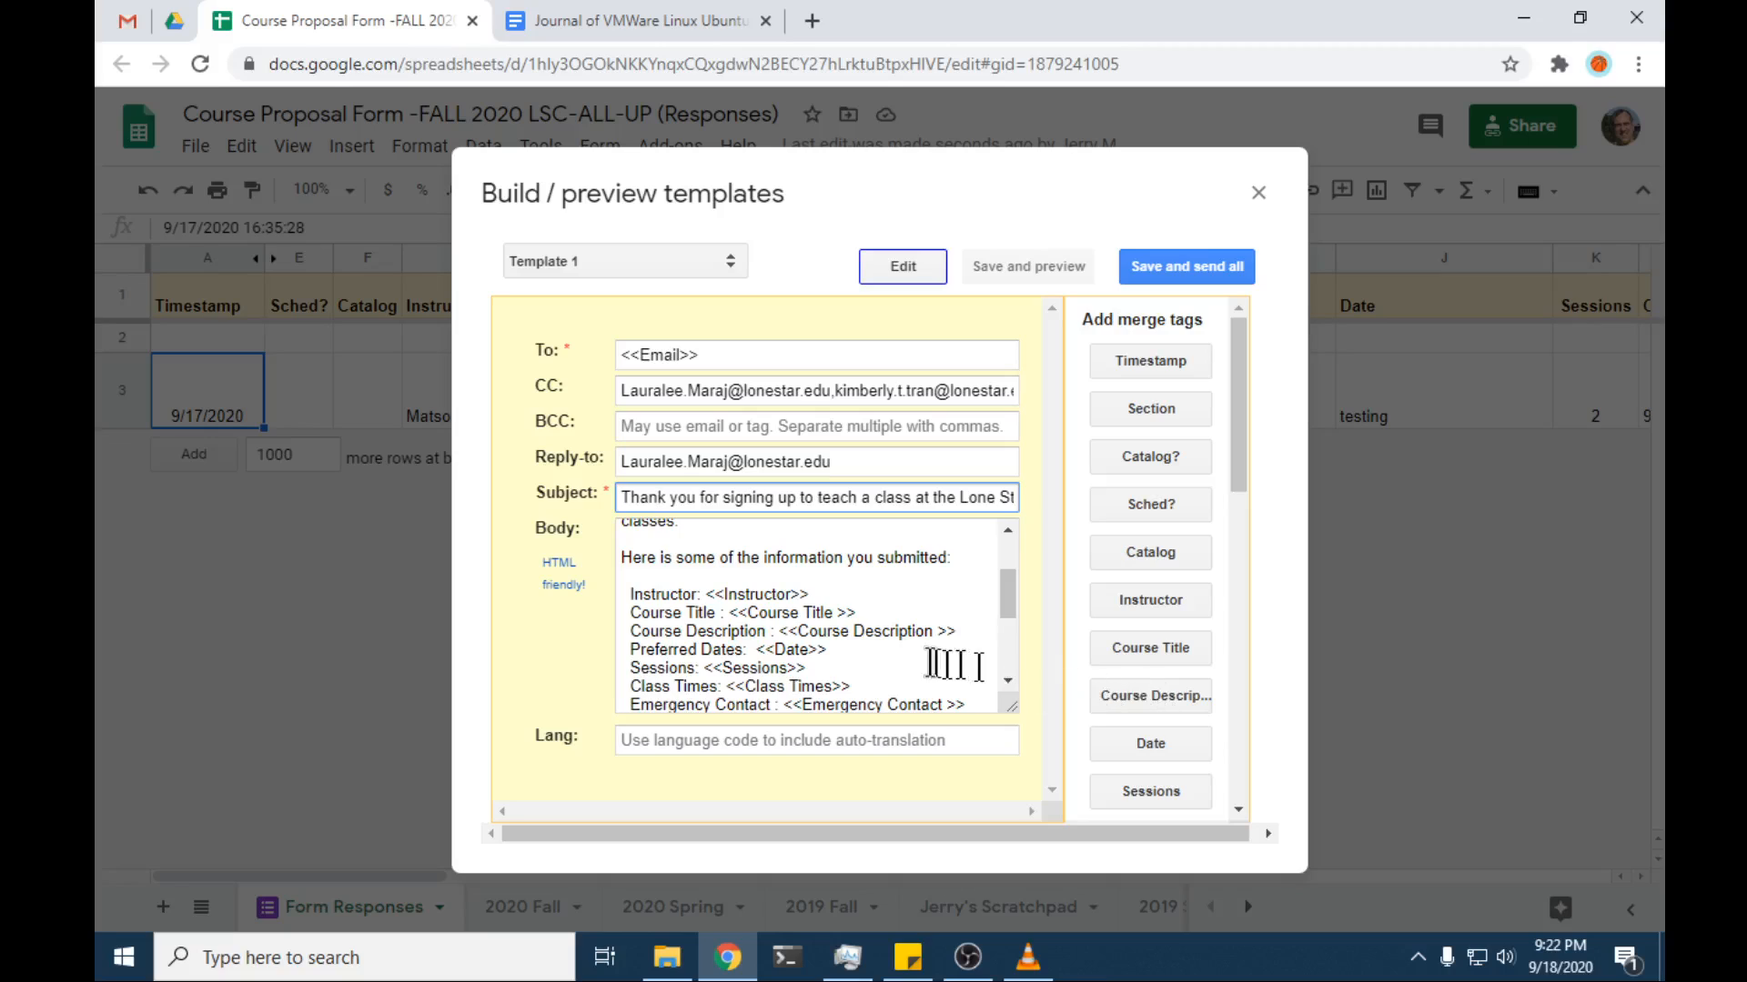
{"action": "scroll", "coordinate": [910, 664], "scroll_direction": "down", "scroll_amount": 2}
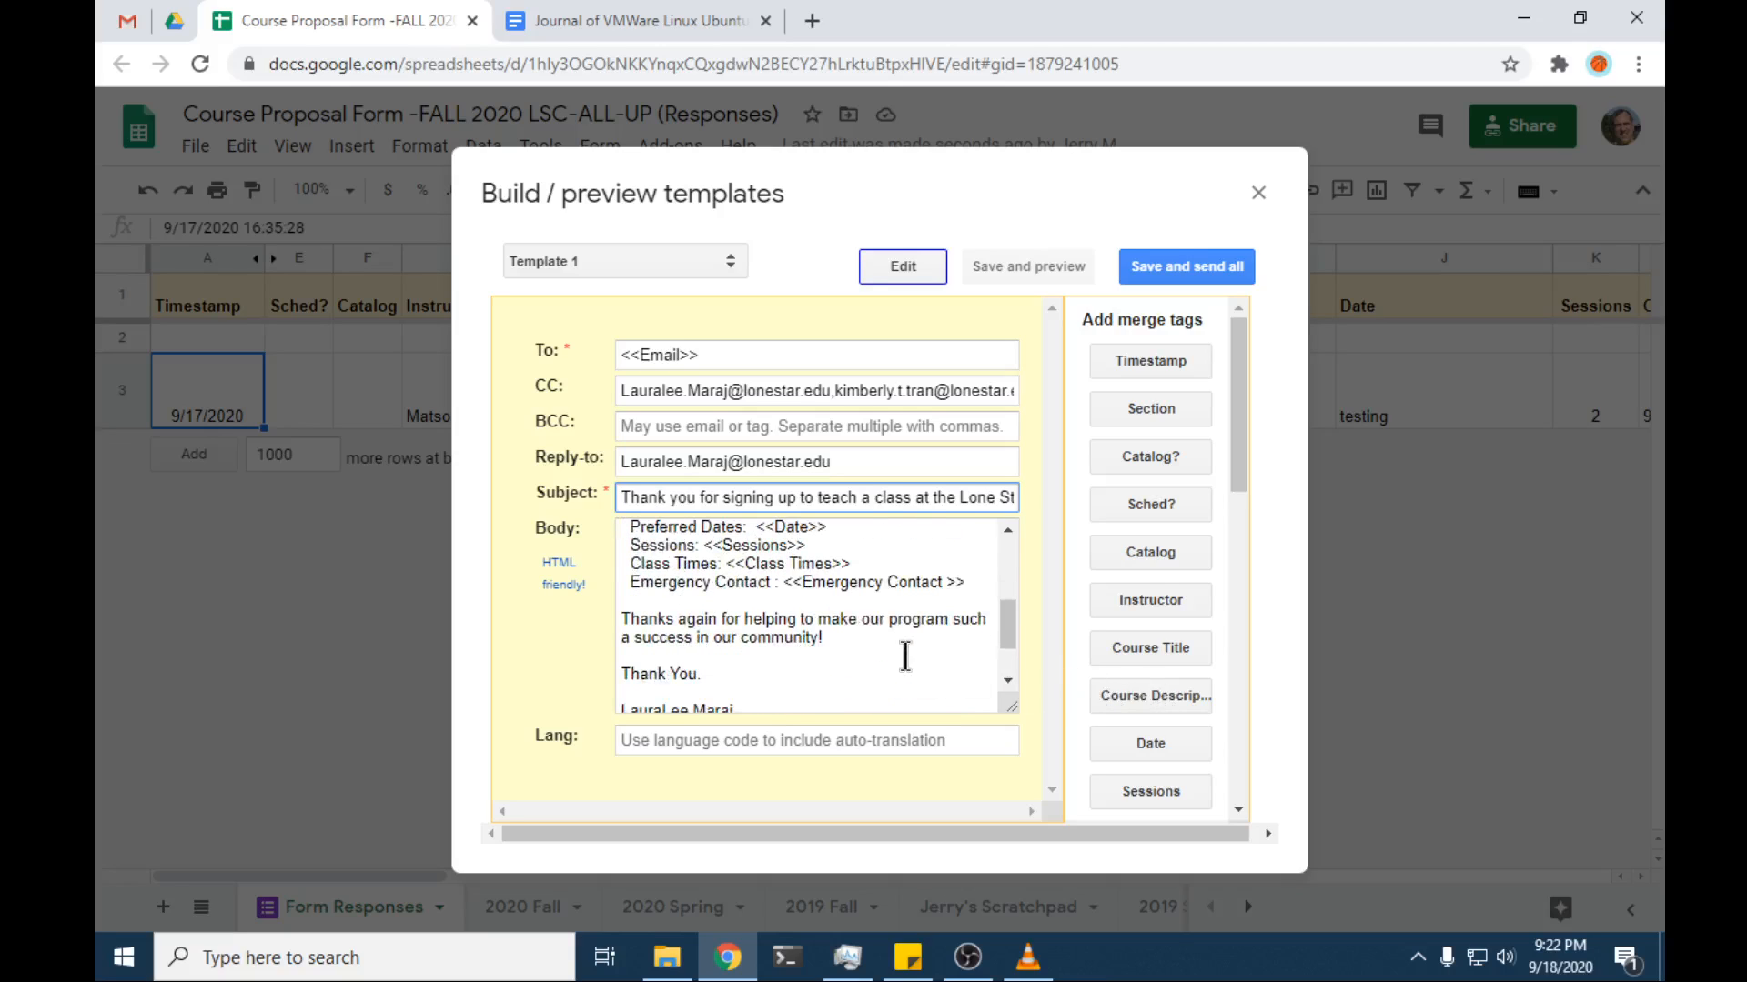
Step: Try to insert the Date merge tag on the blank line below Emergency Contact in Template 1's body
{"action": "left_click", "coordinate": [767, 593]}
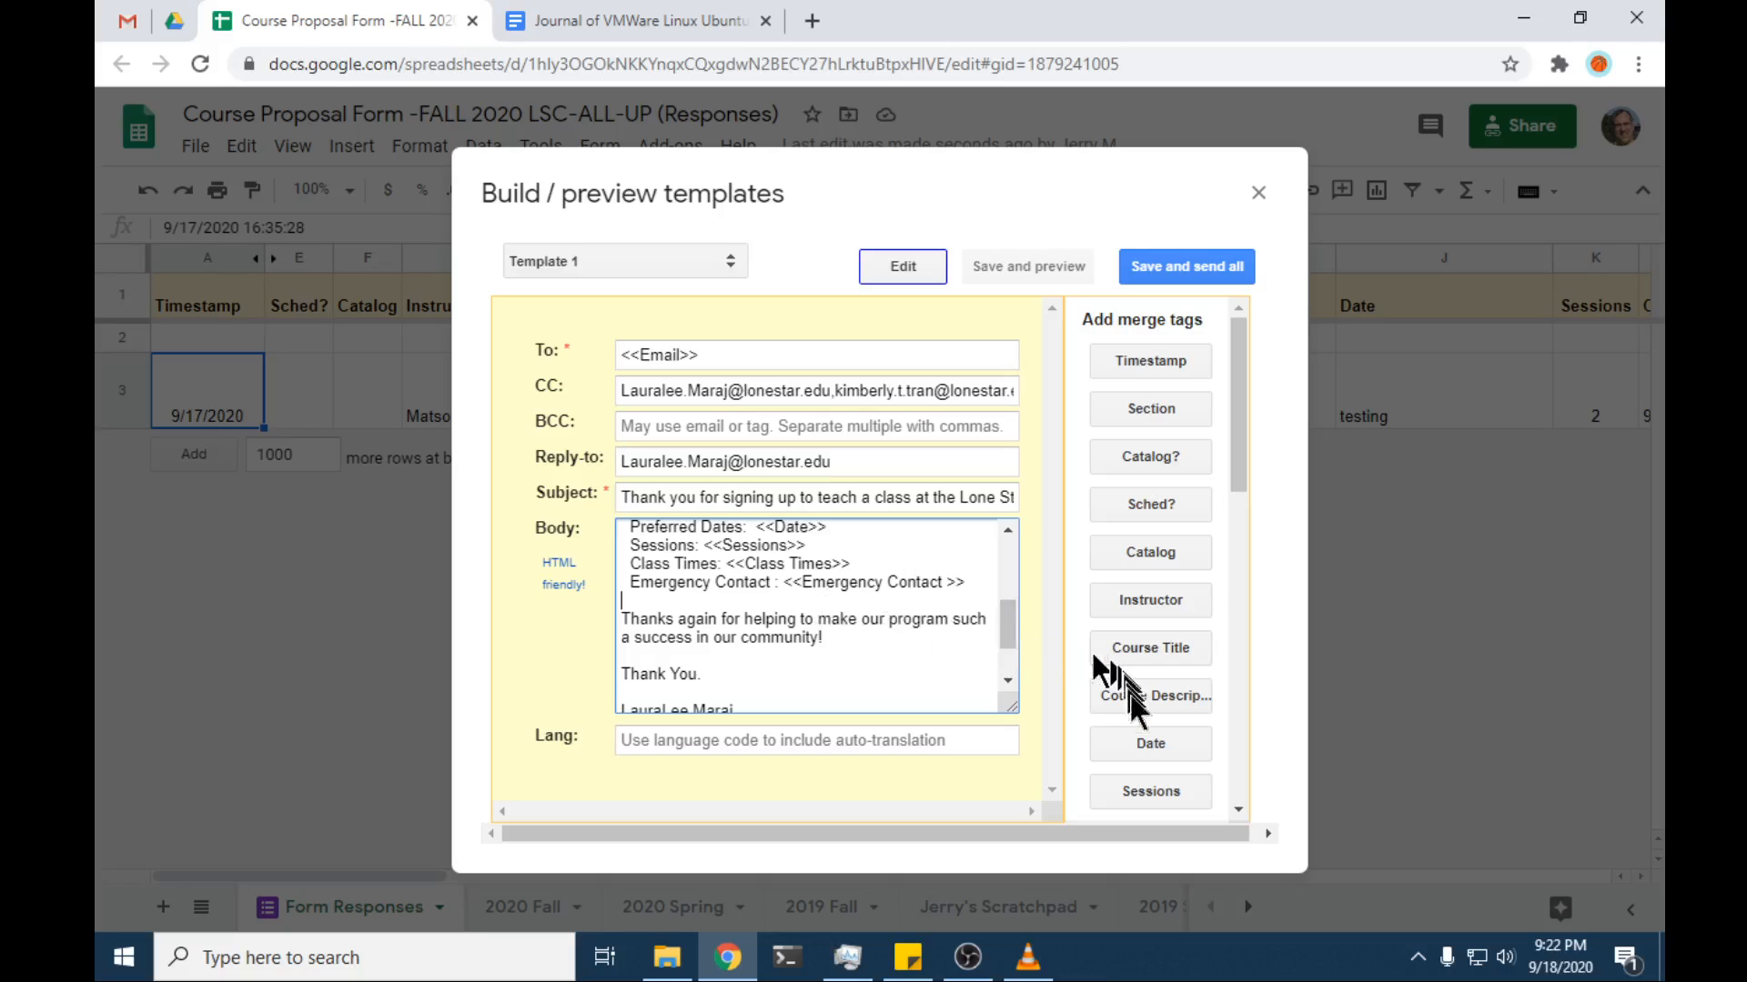
{"action": "left_click", "coordinate": [1151, 743]}
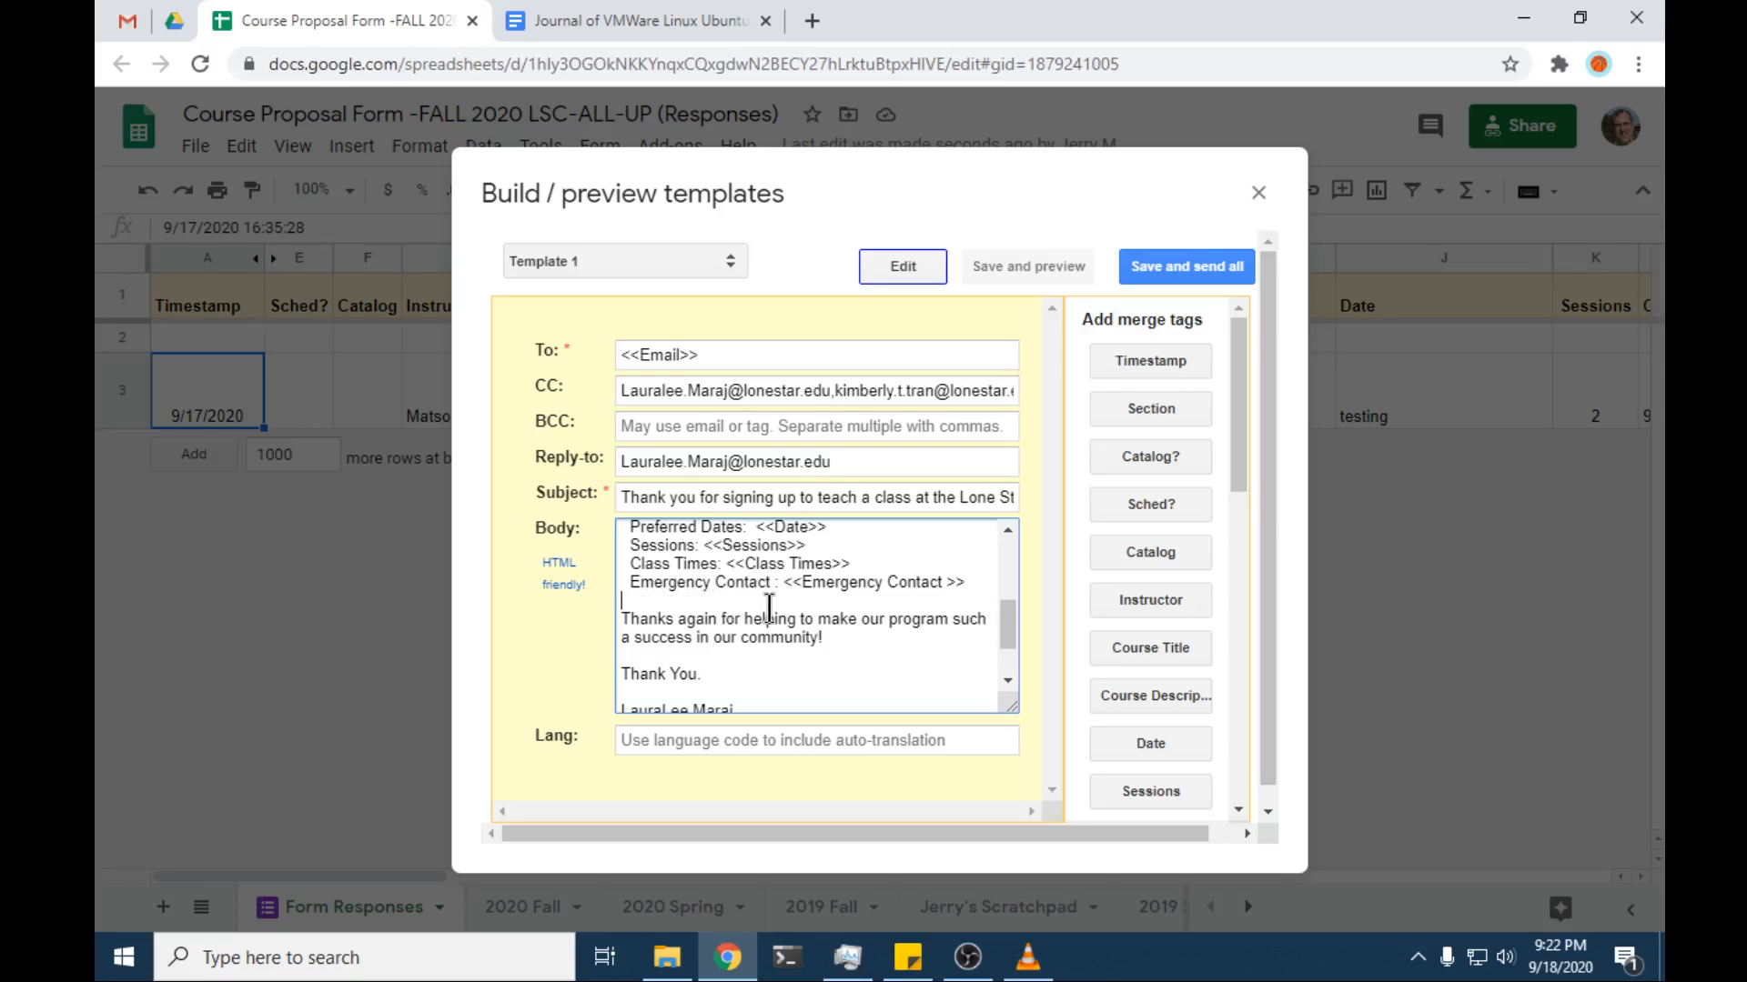
Step: Review the closing text of Template 1's body, its To field and the list of available merge tags
{"action": "scroll", "coordinate": [769, 641], "scroll_direction": "down", "scroll_amount": 1}
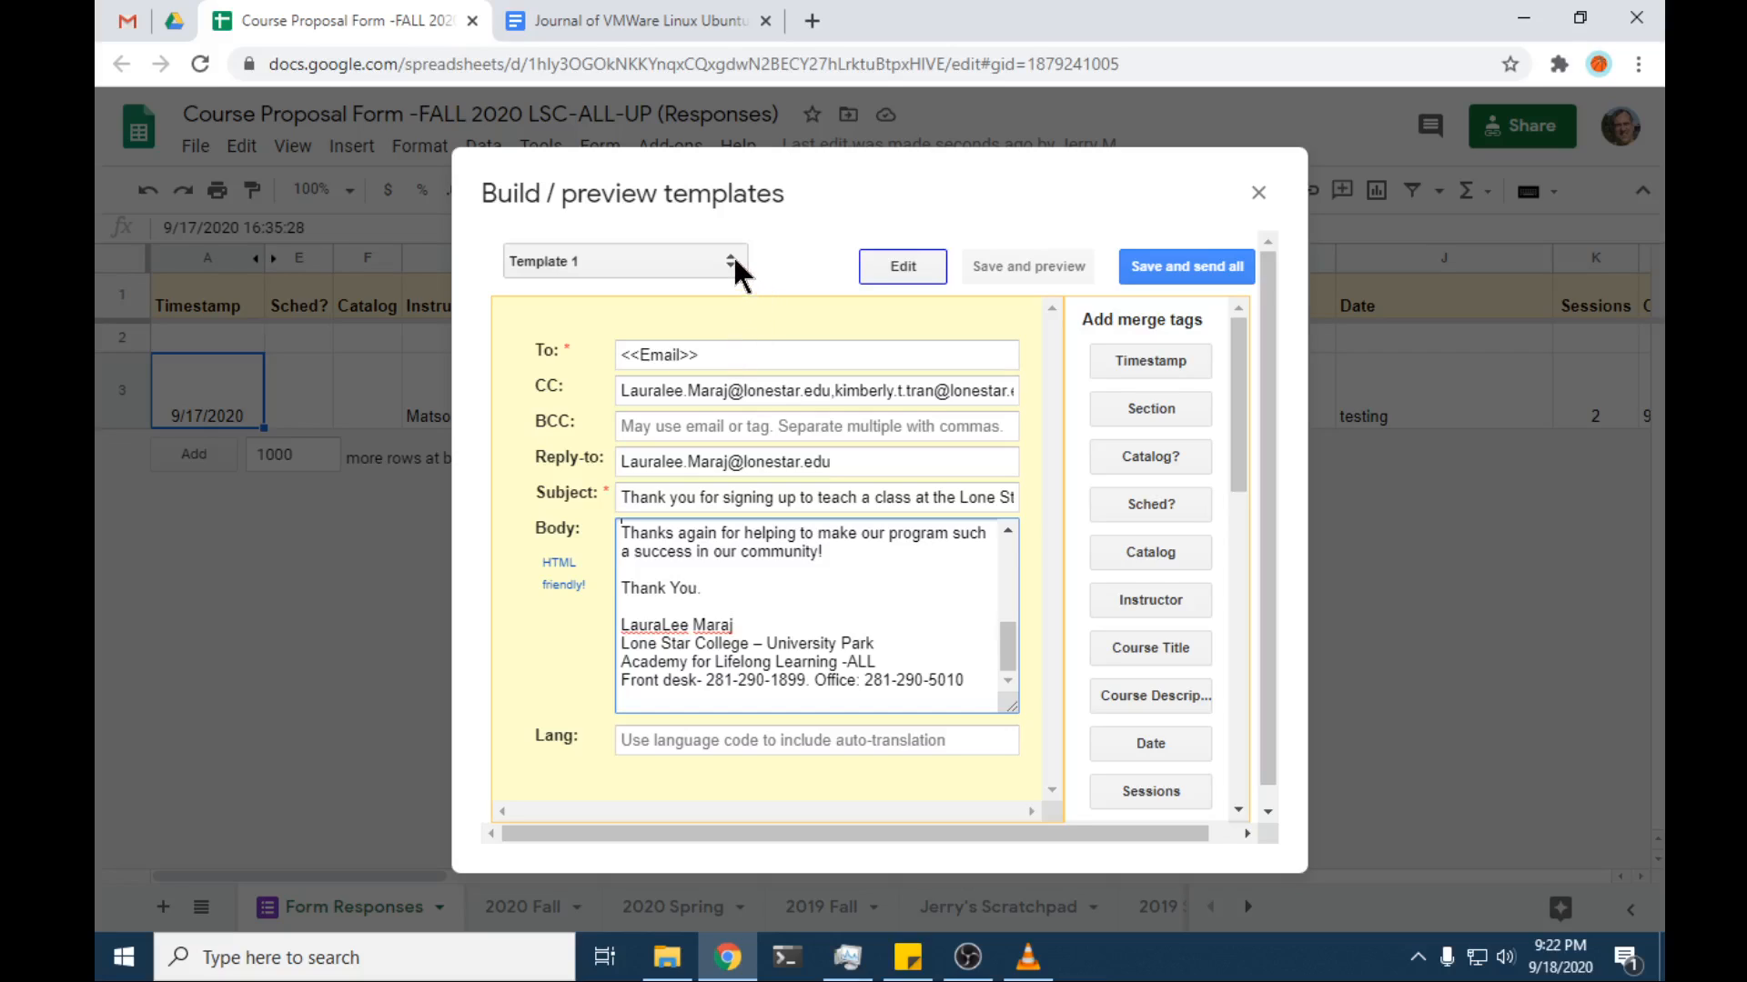
{"action": "left_click", "coordinate": [713, 354]}
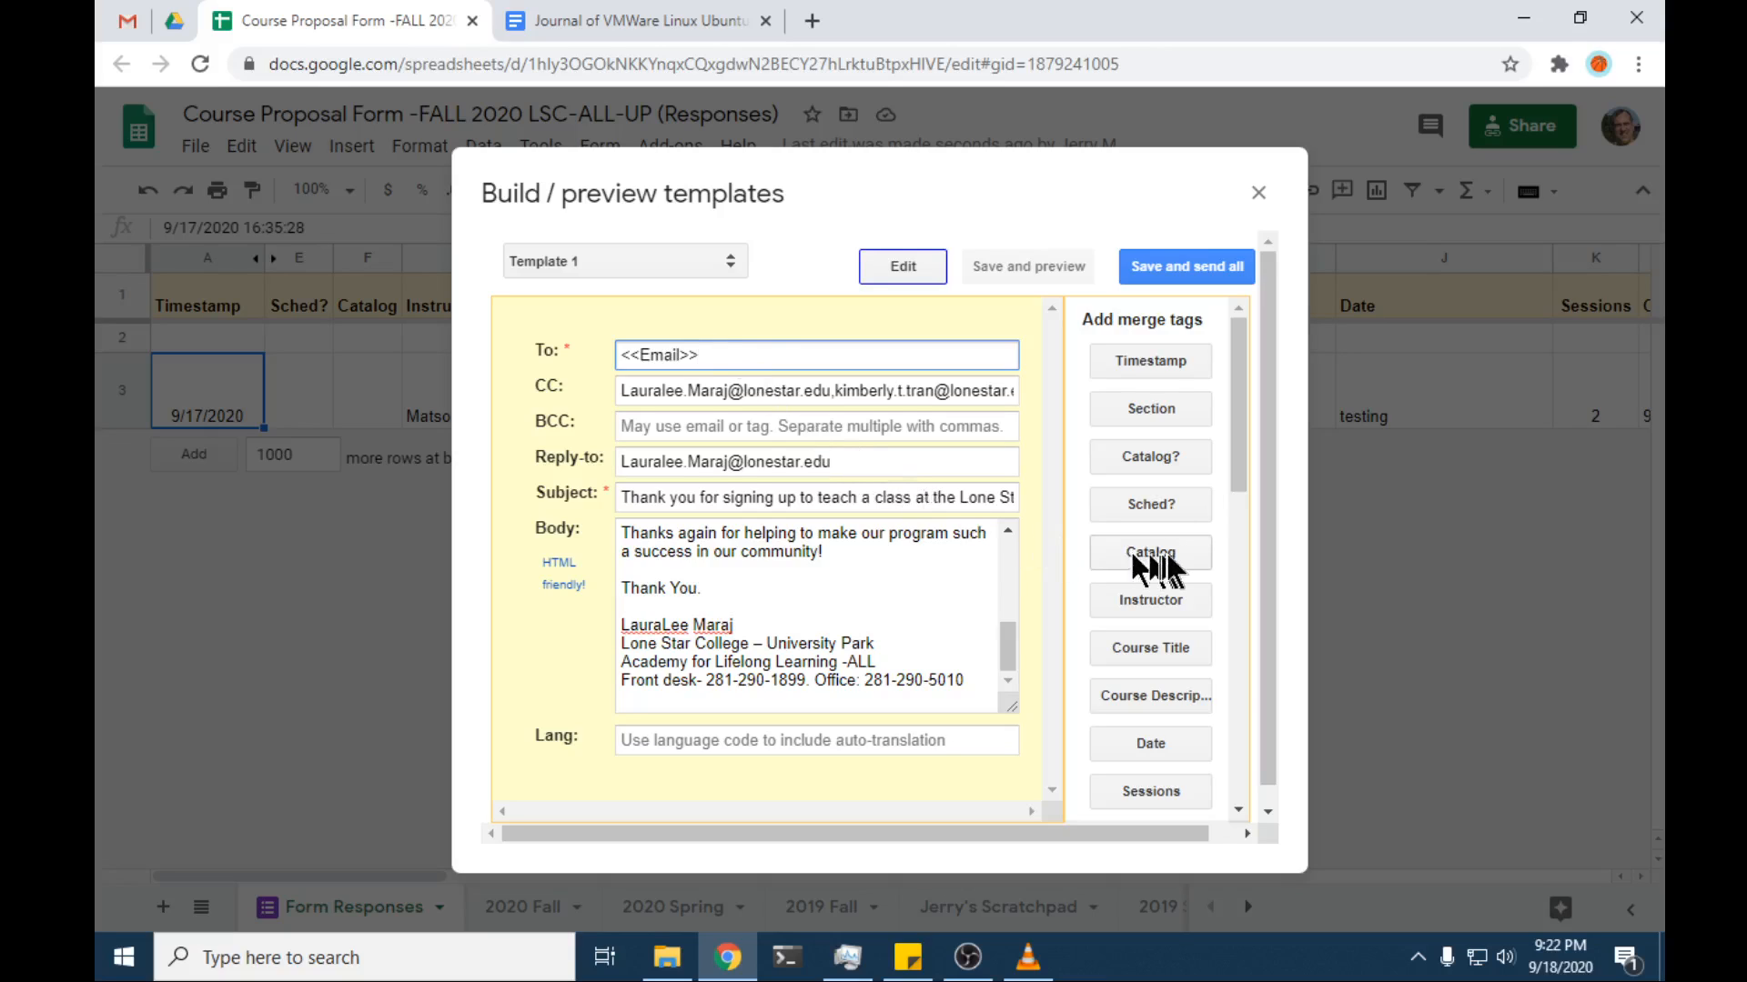
{"action": "scroll", "coordinate": [1155, 559], "scroll_direction": "down", "scroll_amount": 2}
{"action": "scroll", "coordinate": [1159, 588], "scroll_direction": "down", "scroll_amount": 4}
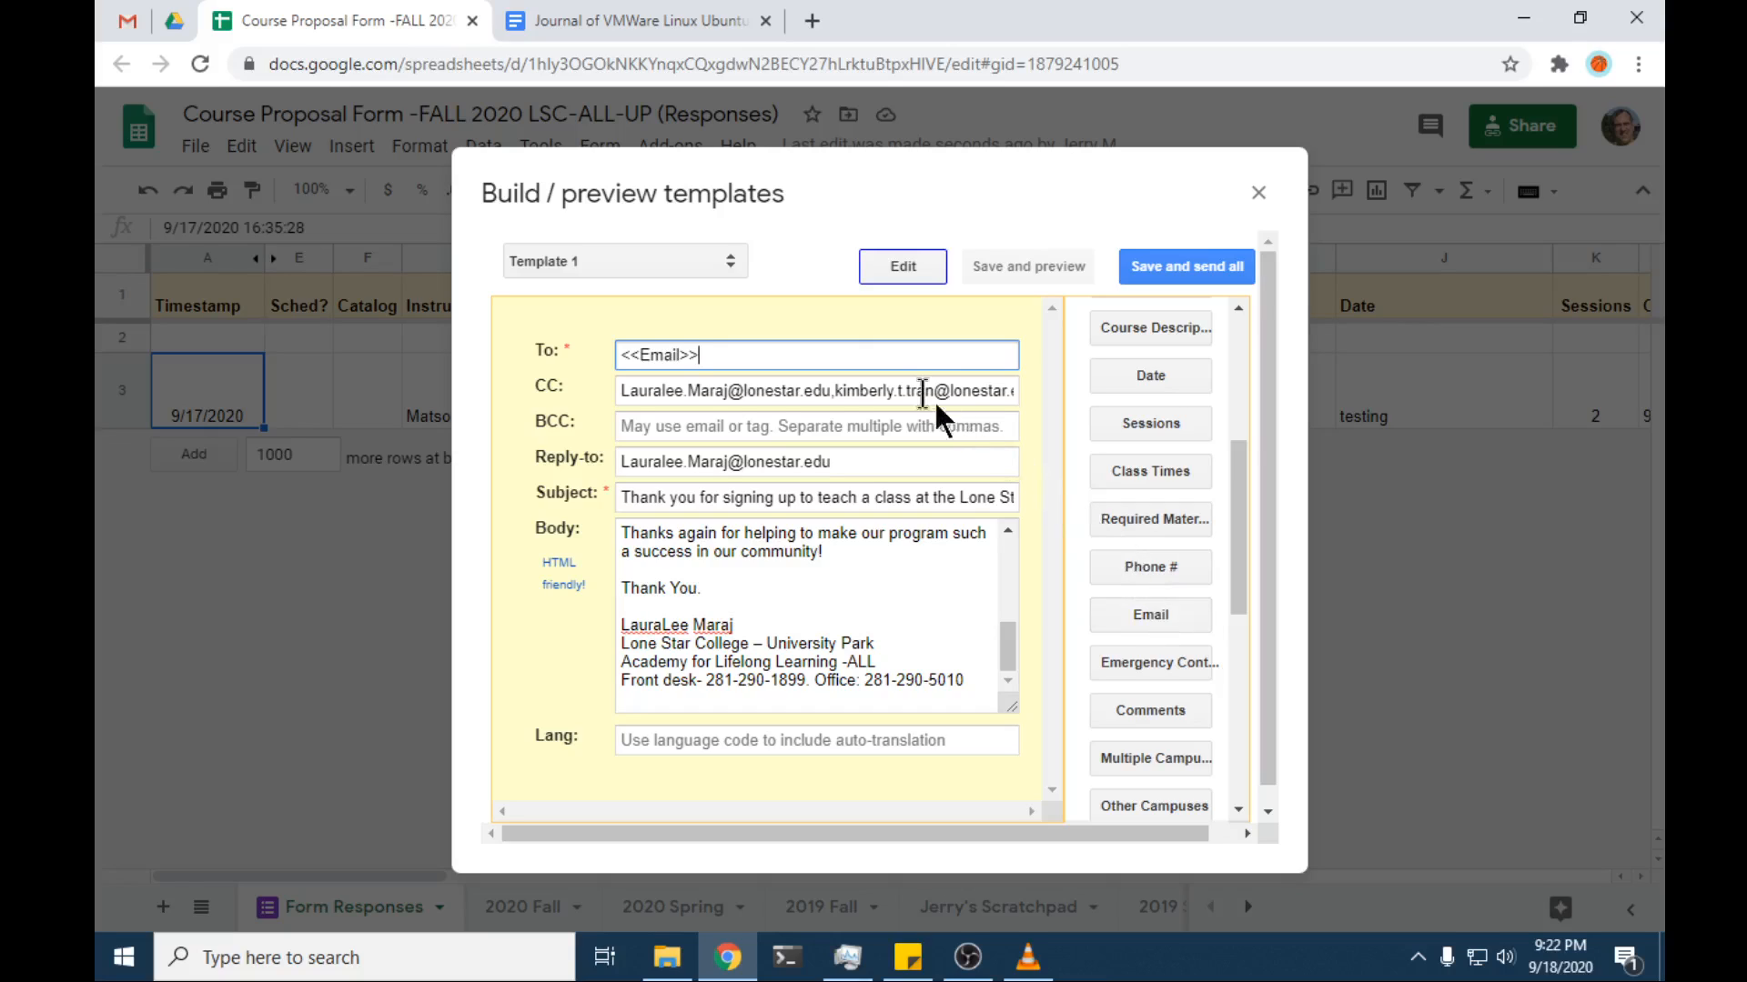
Step: Switch to the Email Tomball template and review its body text and merge tags, keeping that template selected
{"action": "left_click", "coordinate": [730, 264]}
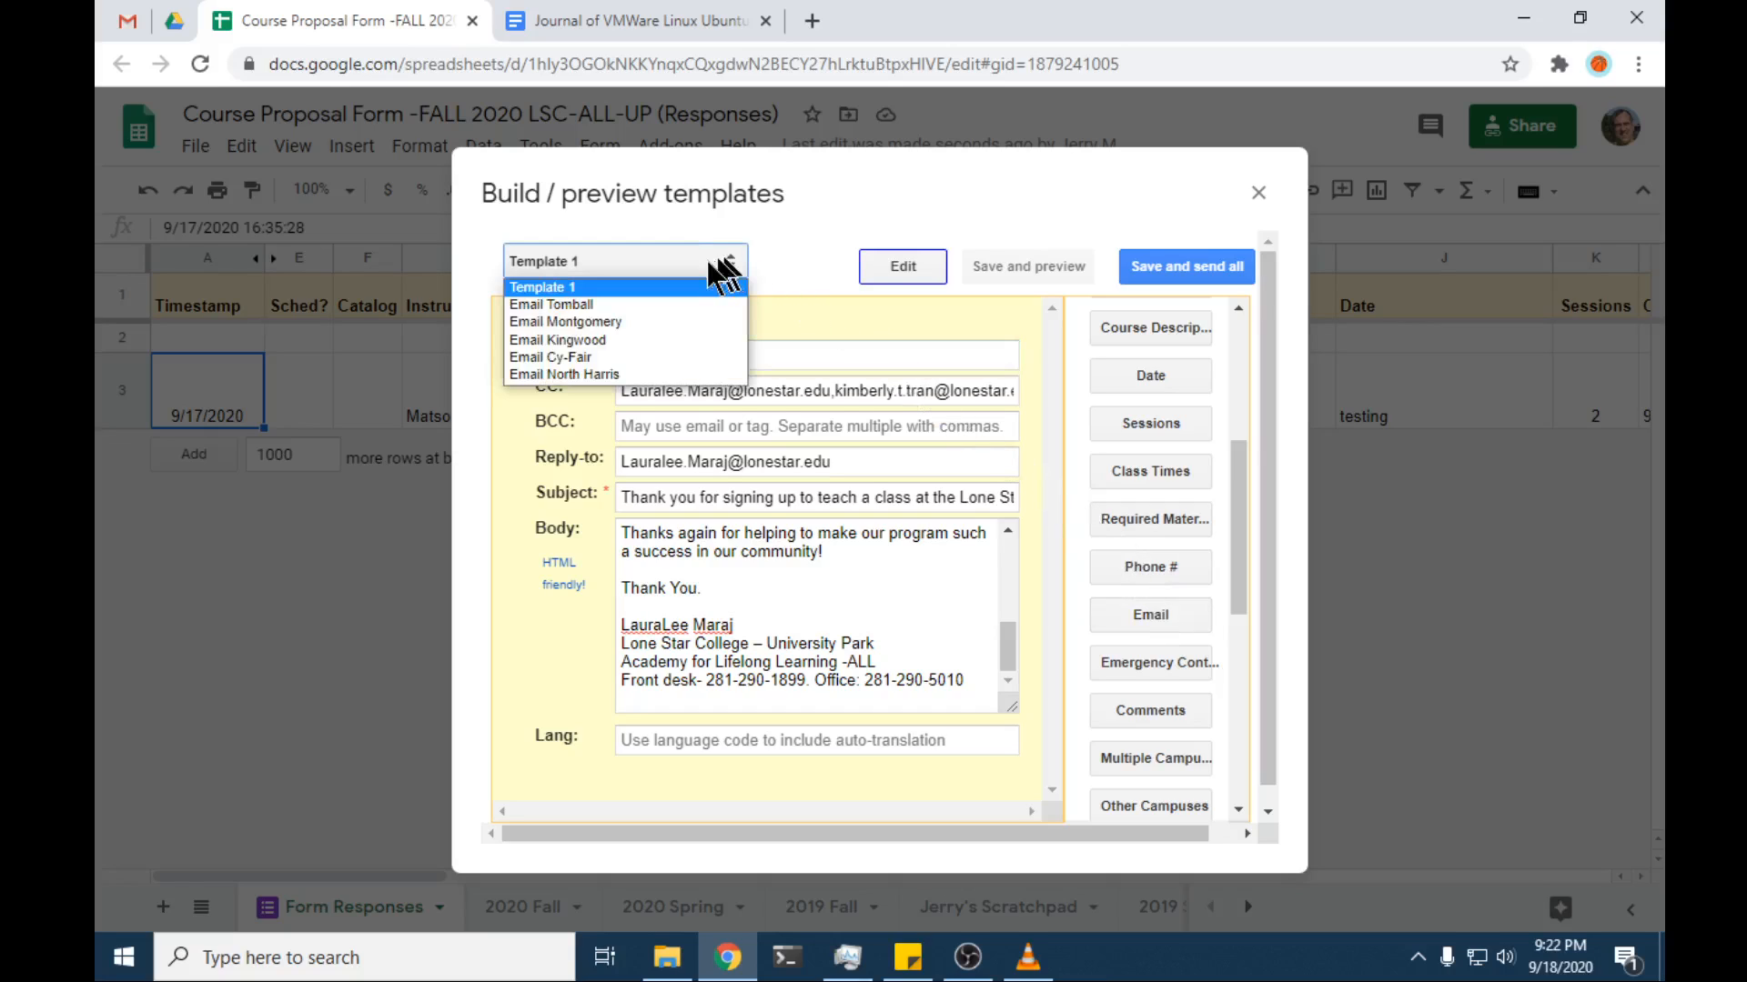
{"action": "left_click", "coordinate": [558, 305]}
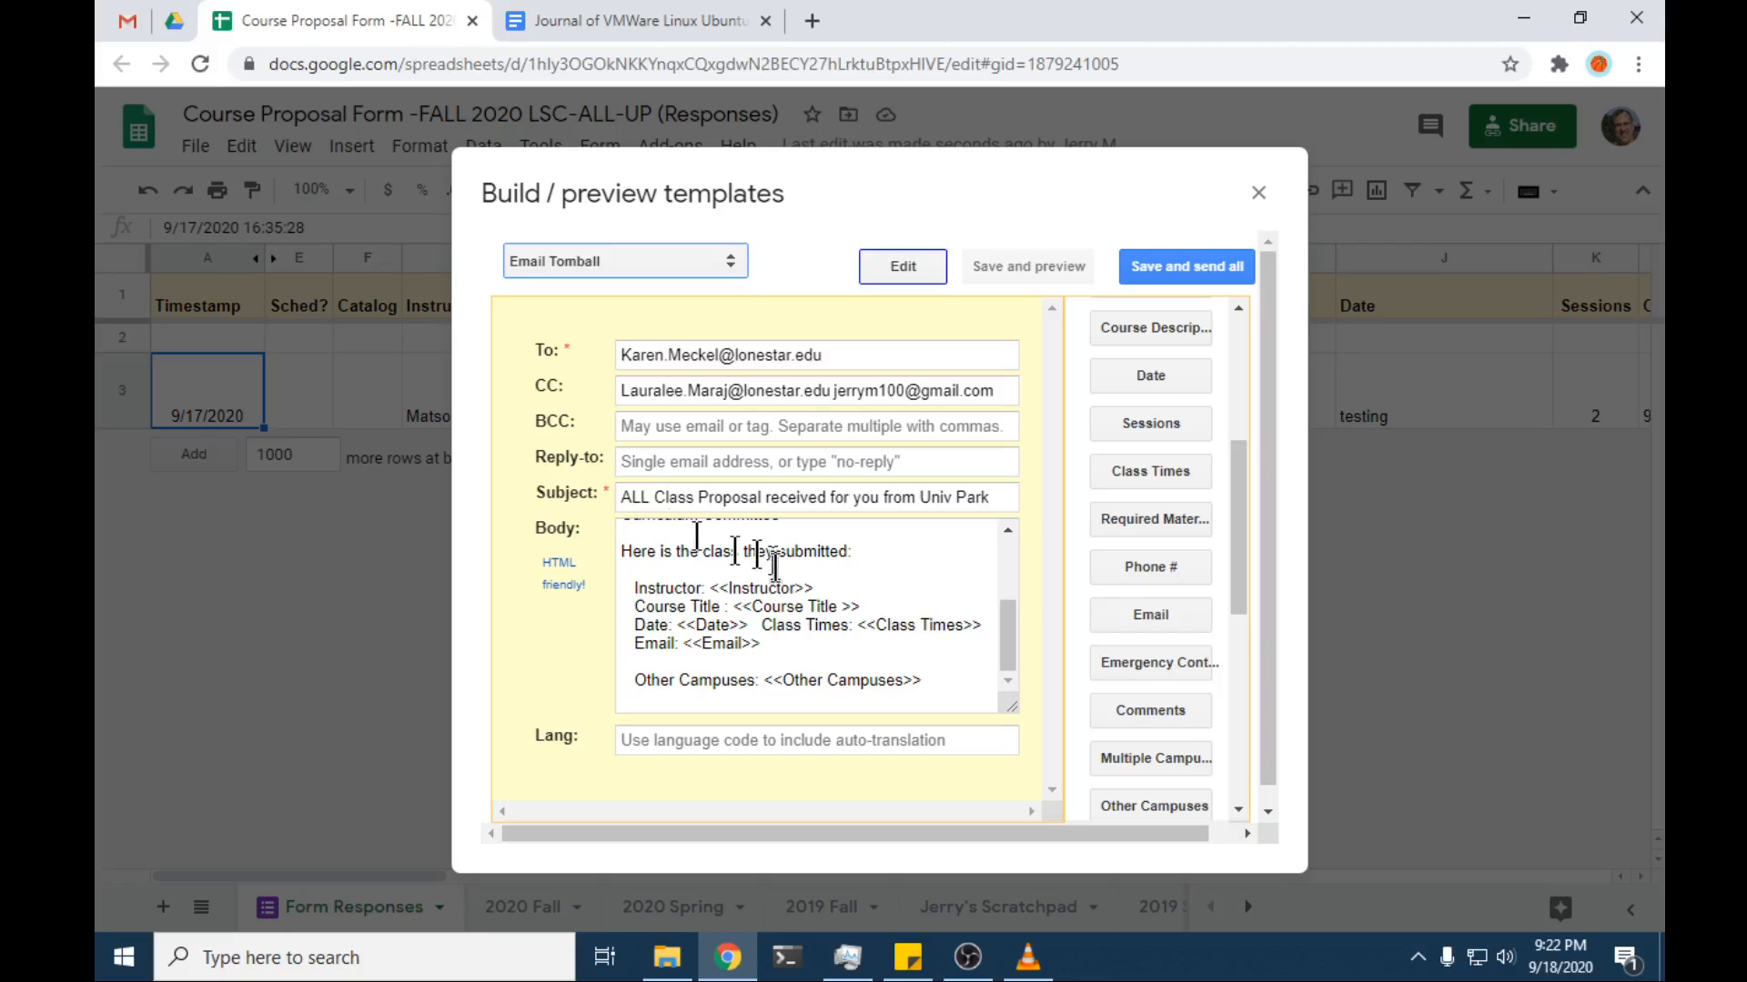
{"action": "scroll", "coordinate": [773, 559], "scroll_direction": "up", "scroll_amount": 3}
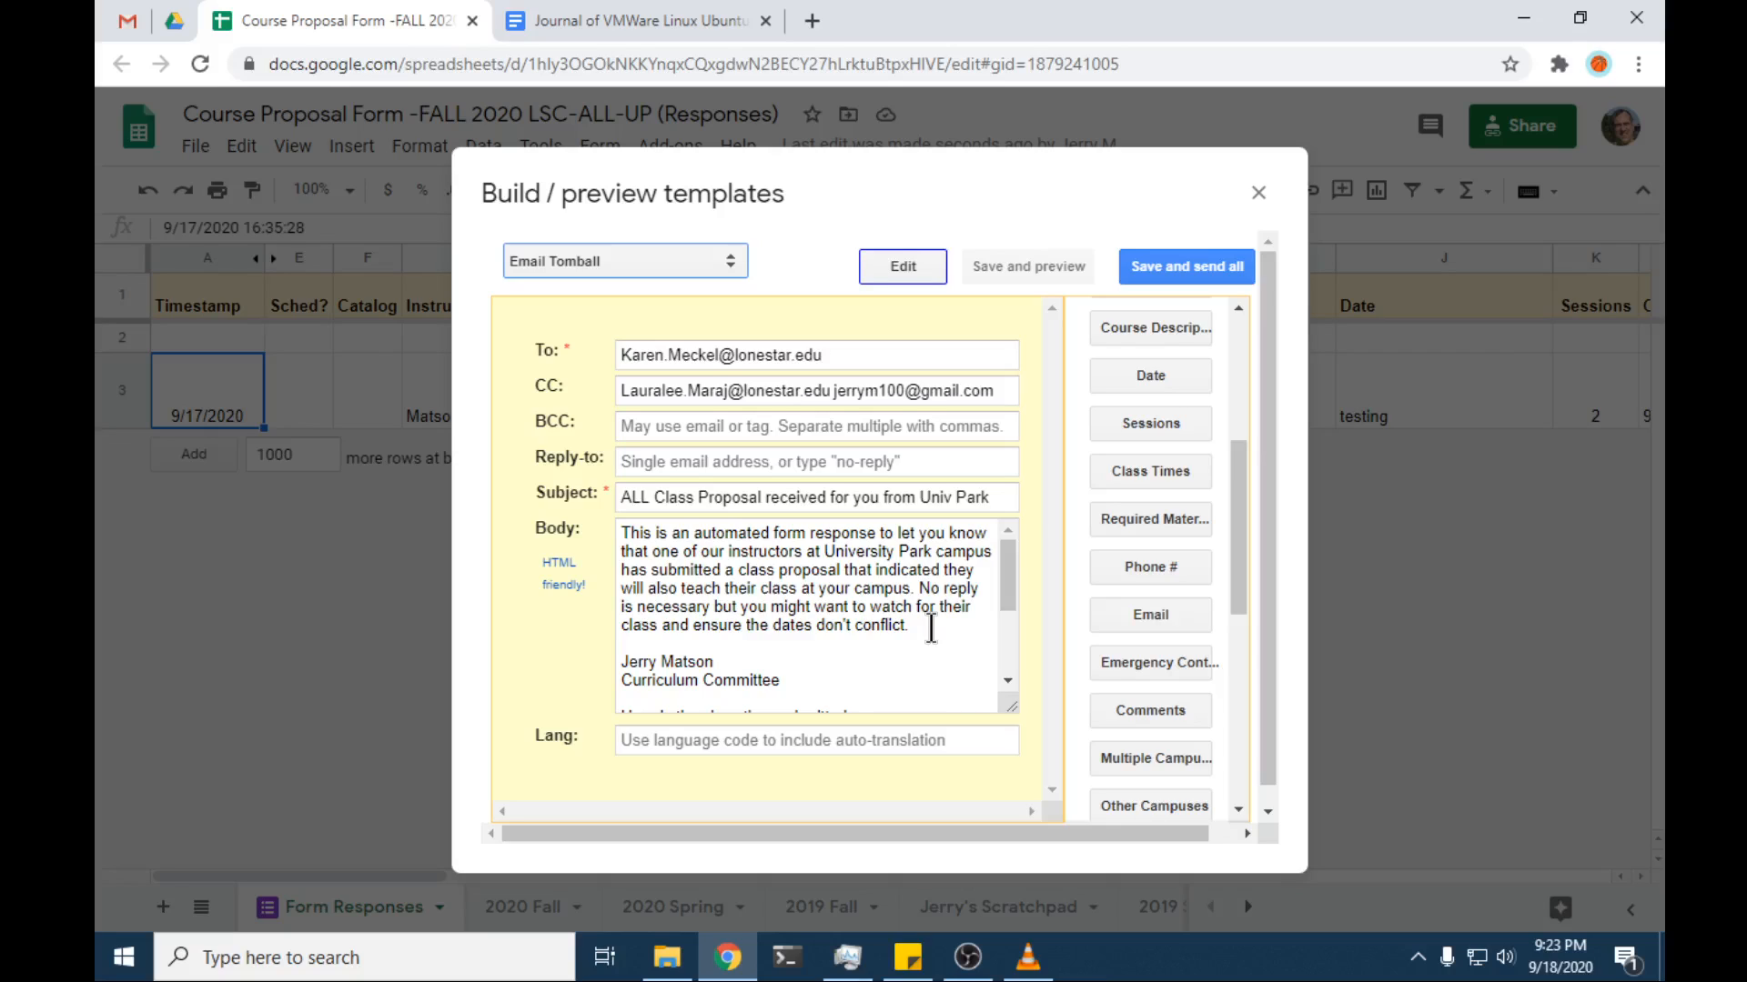
{"action": "scroll", "coordinate": [931, 628], "scroll_direction": "down", "scroll_amount": 2}
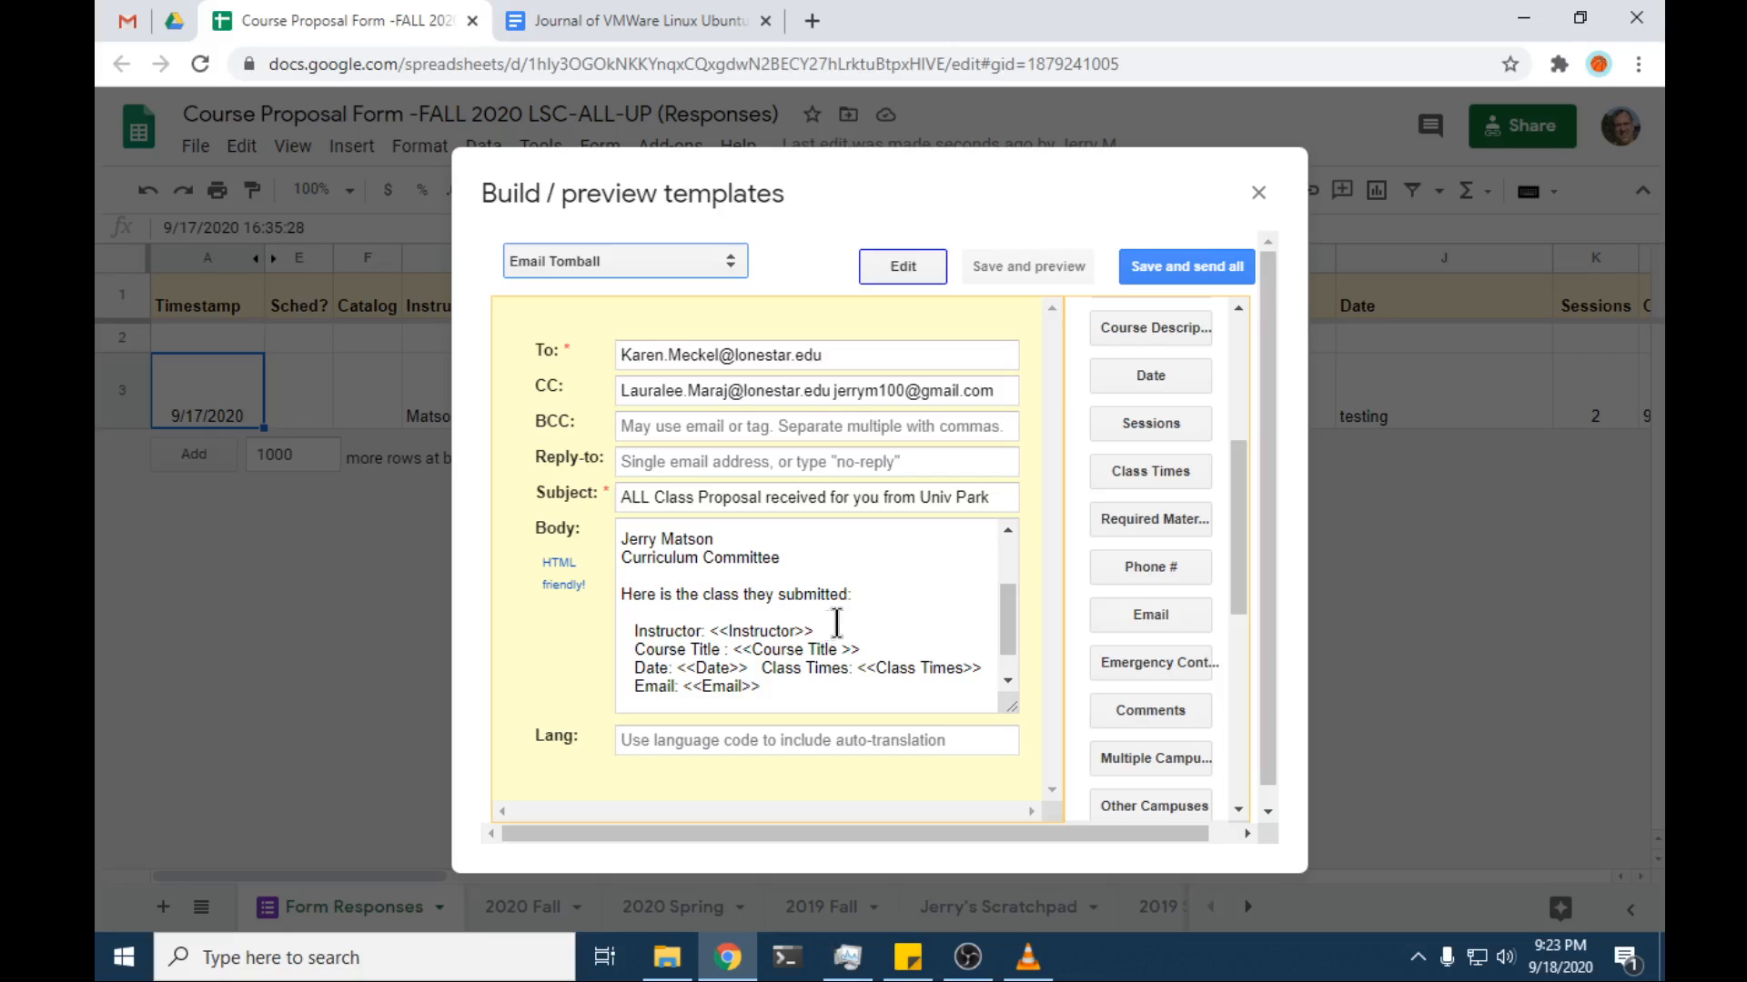
{"action": "scroll", "coordinate": [837, 623], "scroll_direction": "down", "scroll_amount": 1}
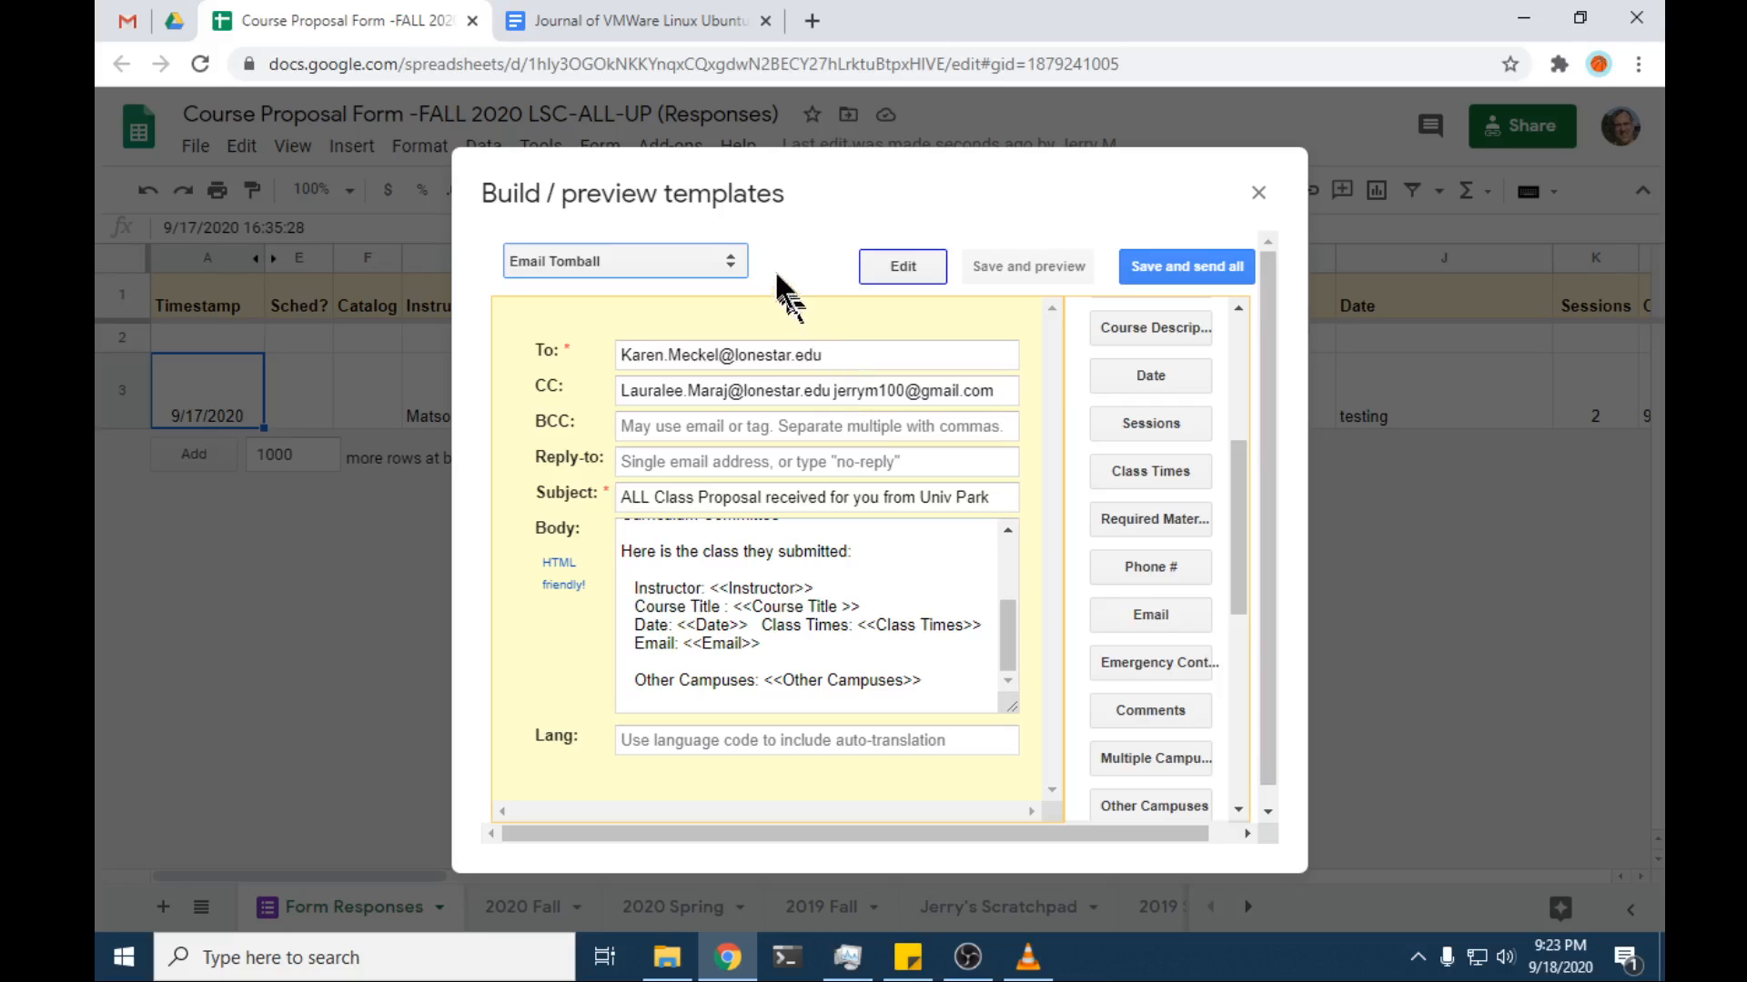
{"action": "left_click", "coordinate": [730, 259]}
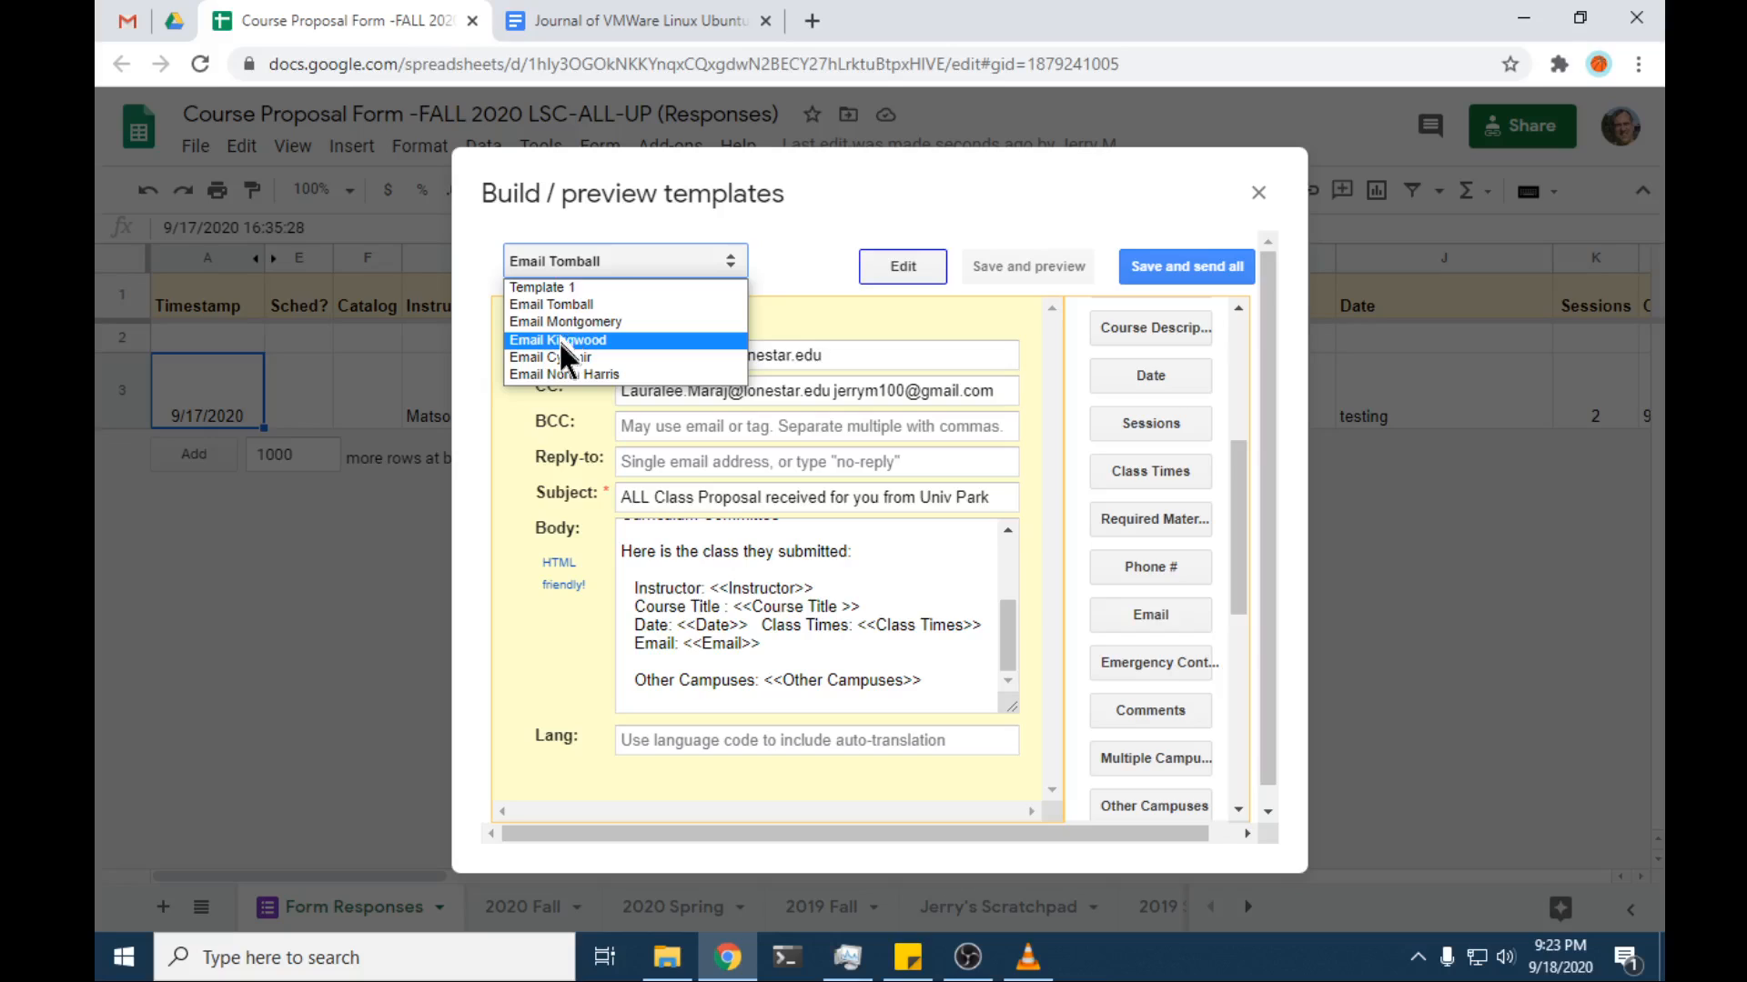
{"action": "left_click", "coordinate": [554, 662]}
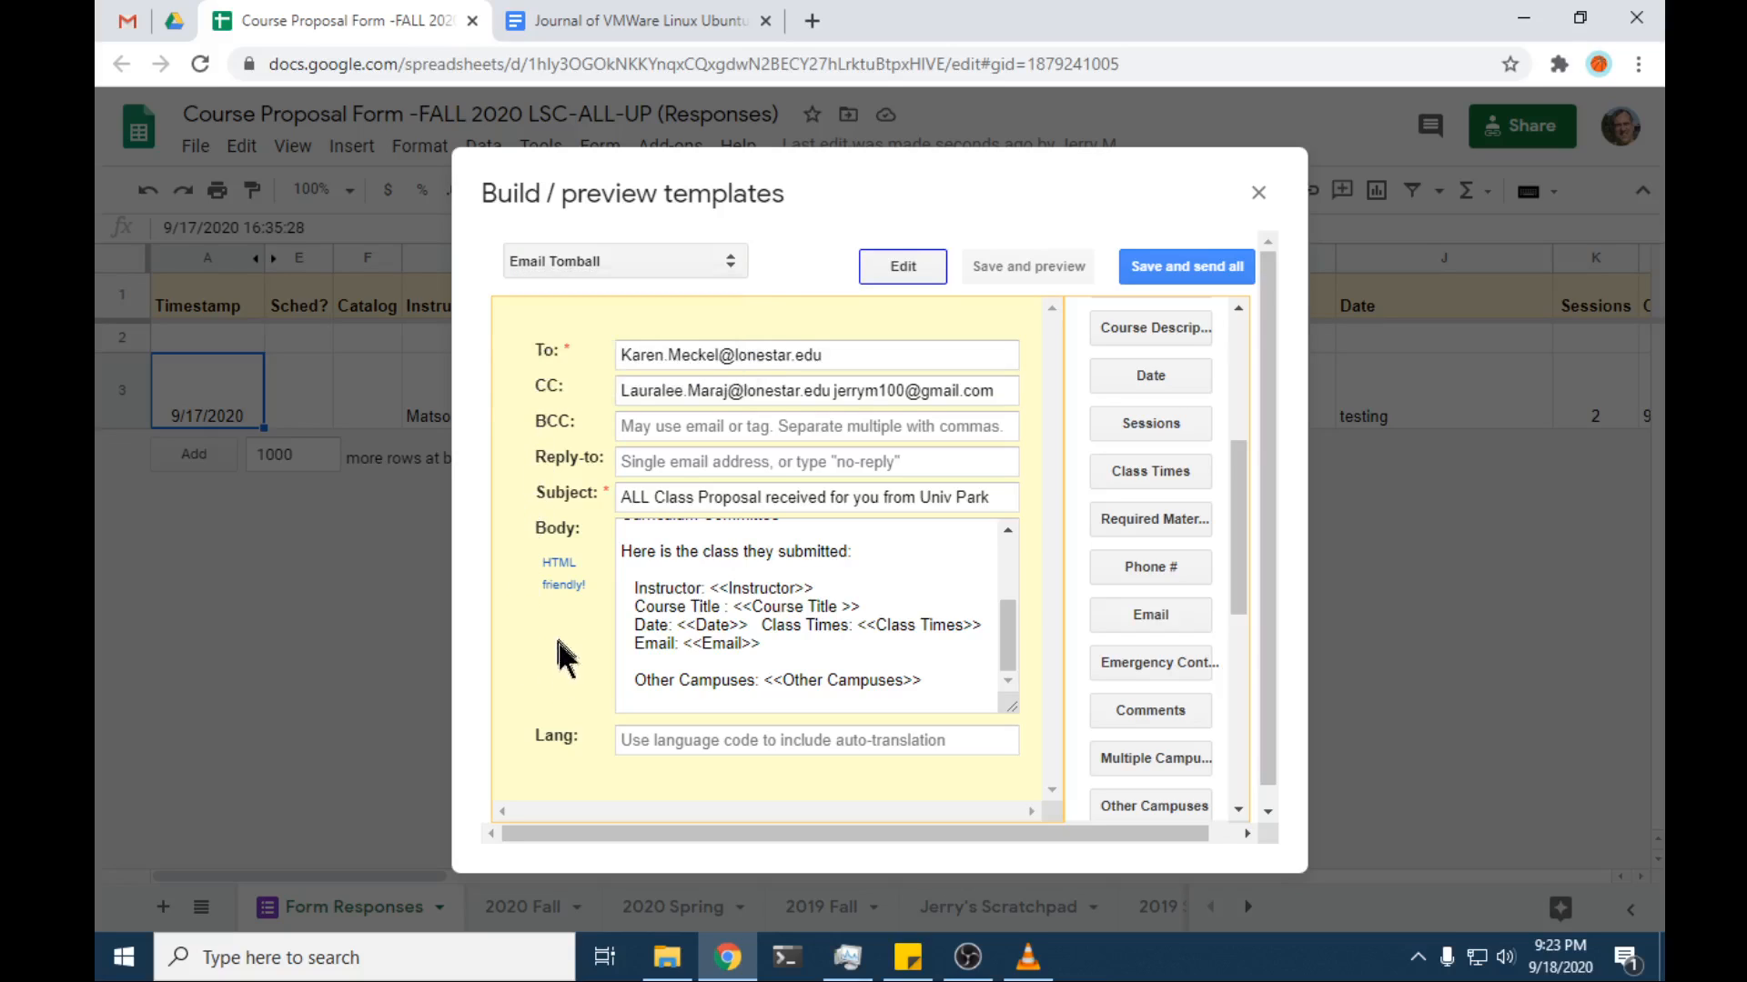
Step: Save the template settings and preview Email Tomball's merged message and send condition for rows 1 and 2
{"action": "left_click", "coordinate": [1010, 263]}
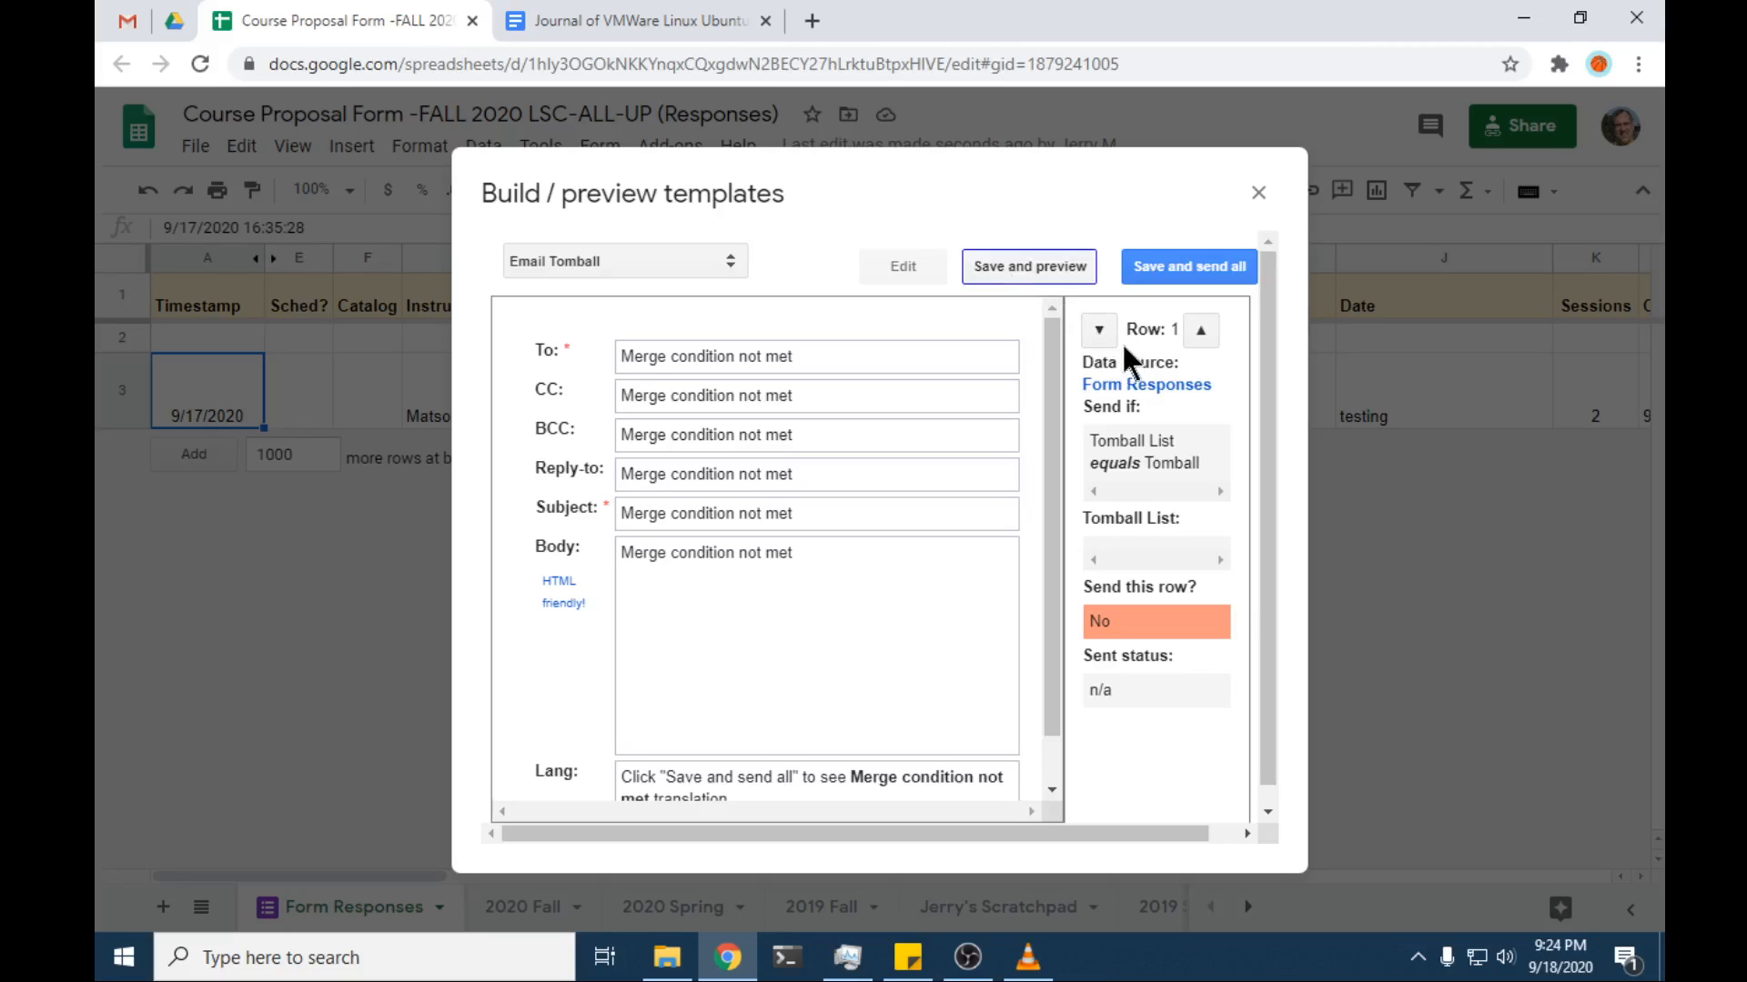
{"action": "left_click", "coordinate": [1197, 331]}
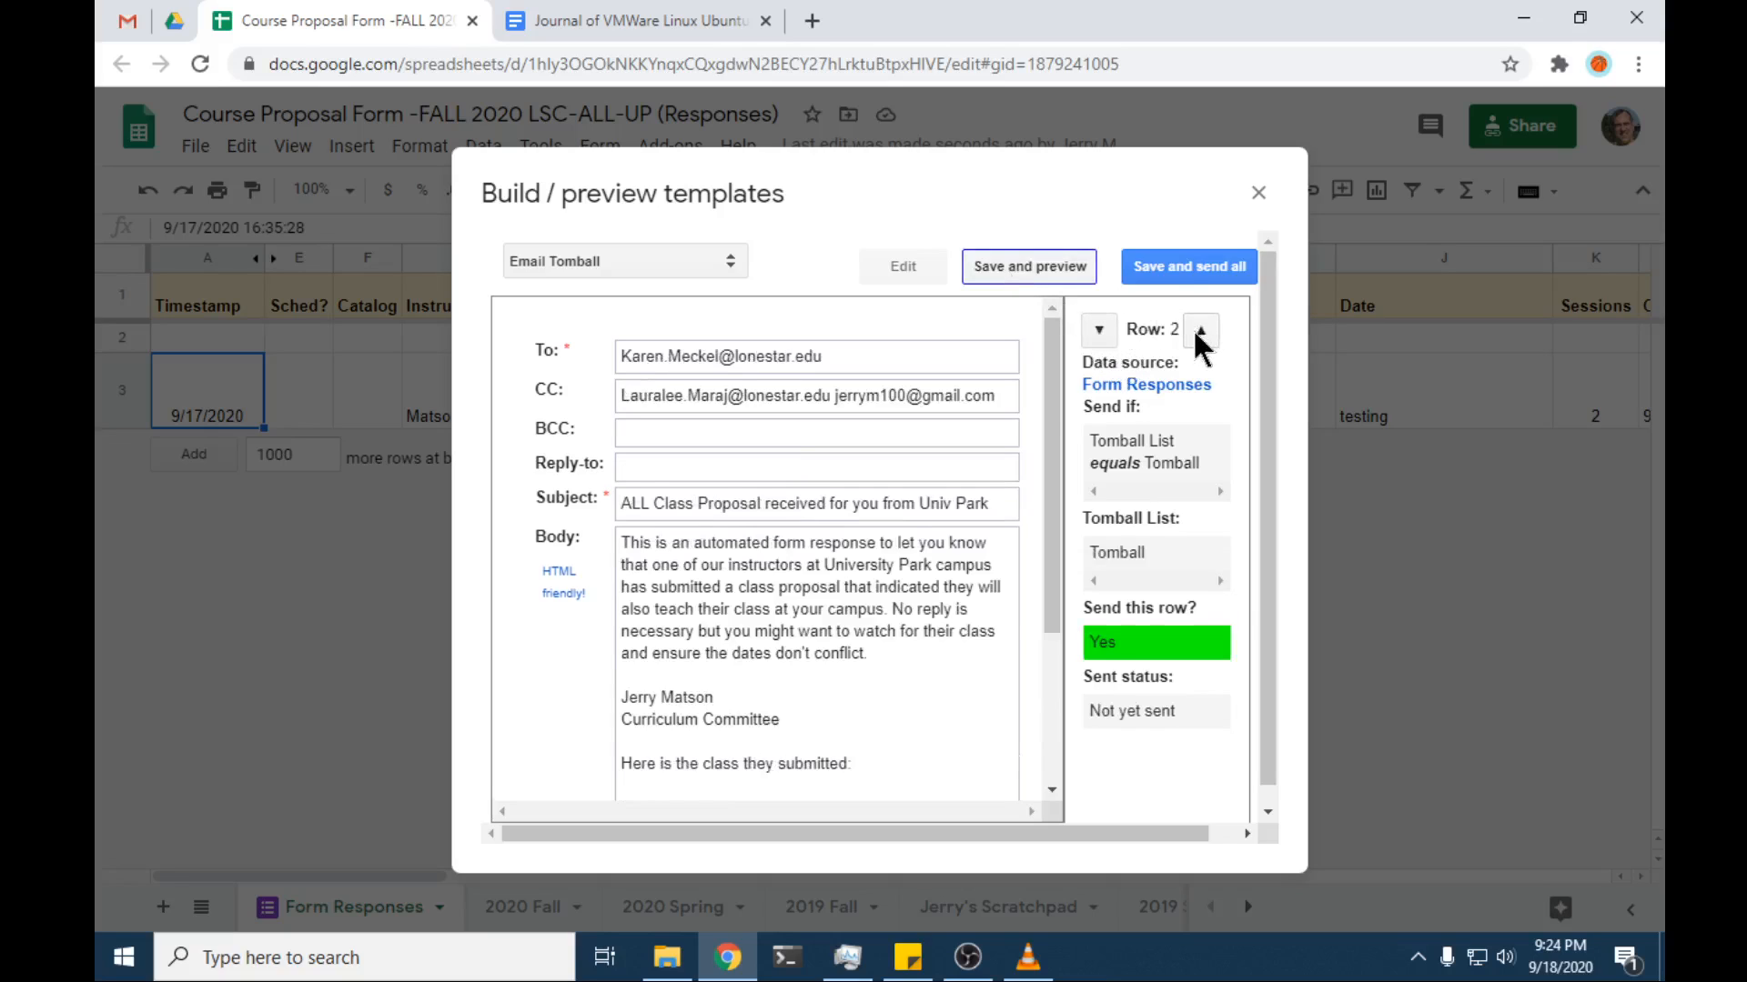
{"action": "left_click", "coordinate": [1098, 327]}
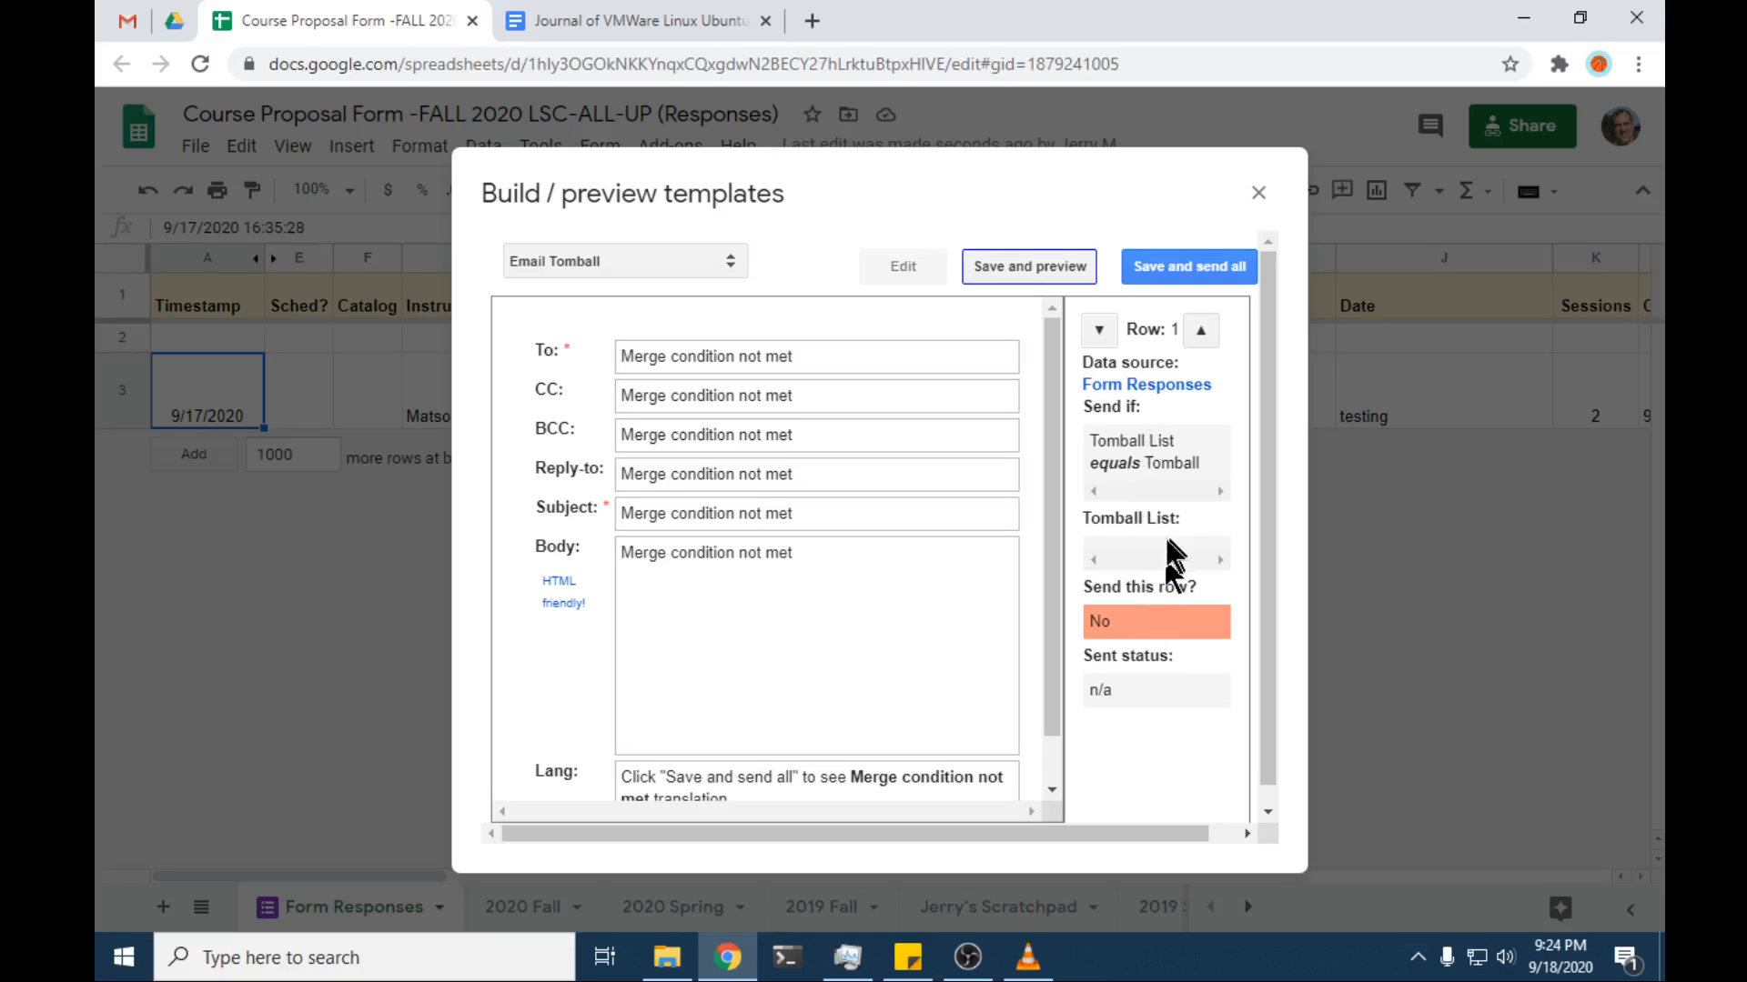
{"action": "left_click", "coordinate": [1201, 331]}
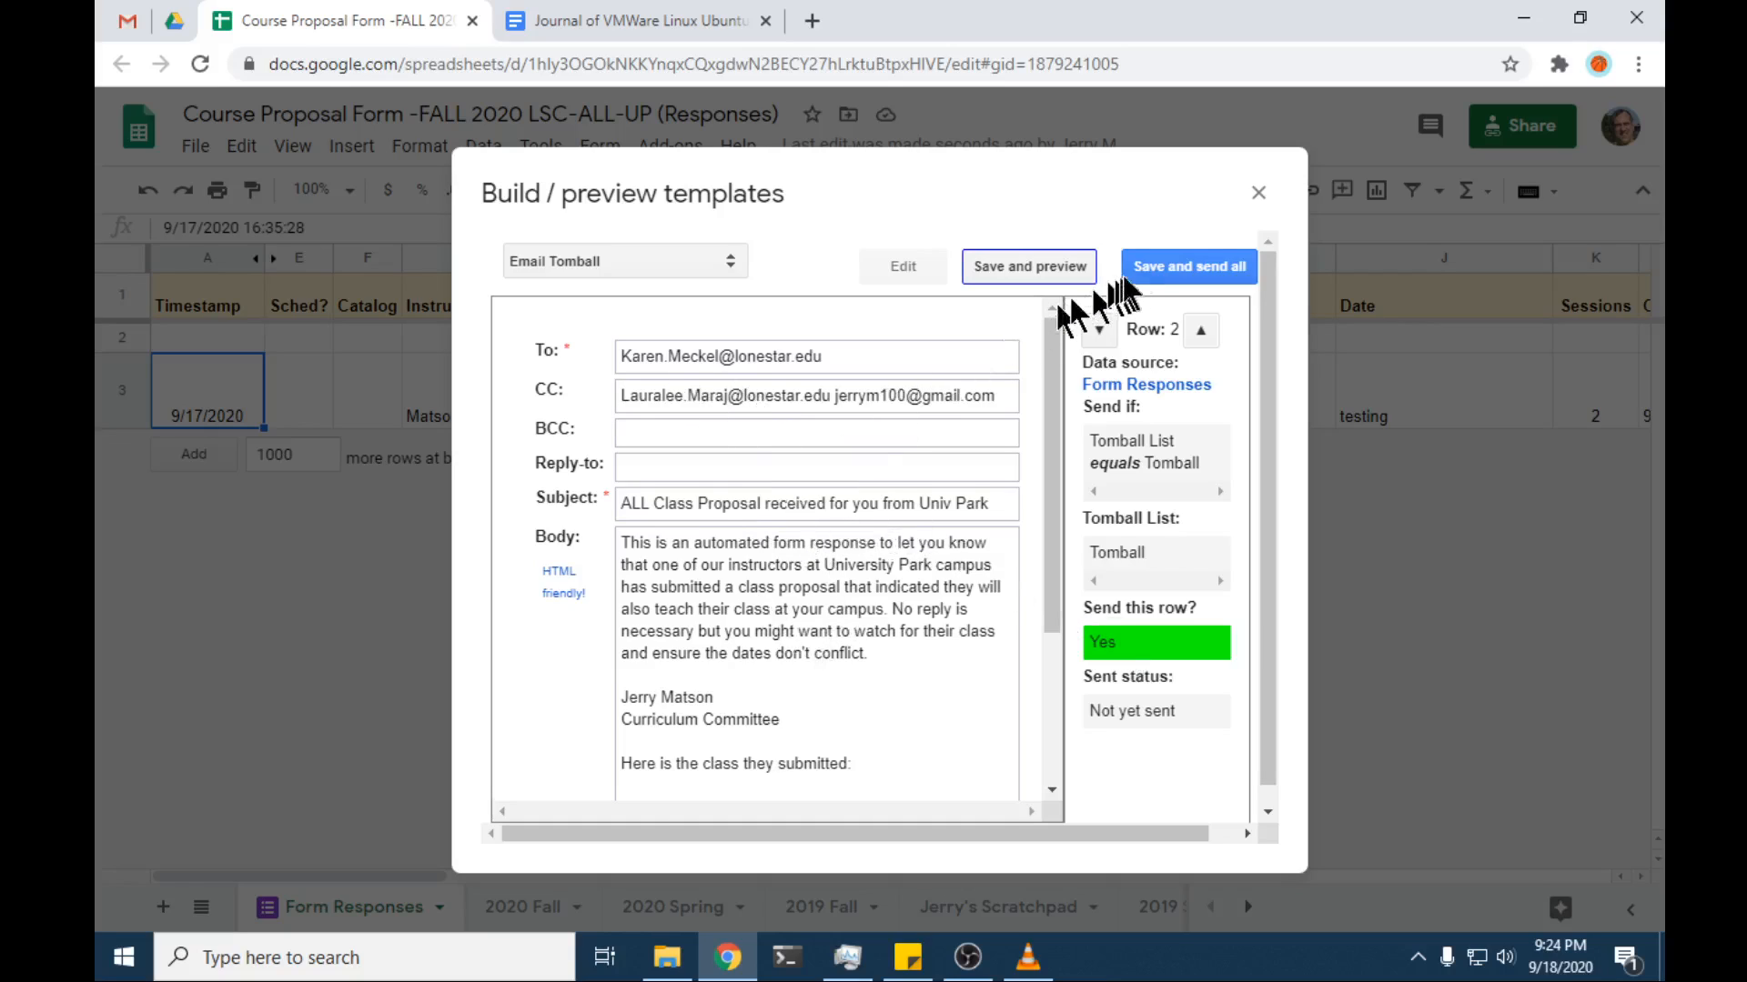
Step: Save and preview all pending emails, review the Template 1, Email Tomball and Email Kingwood messages, and cancel sending
{"action": "left_click", "coordinate": [1171, 266]}
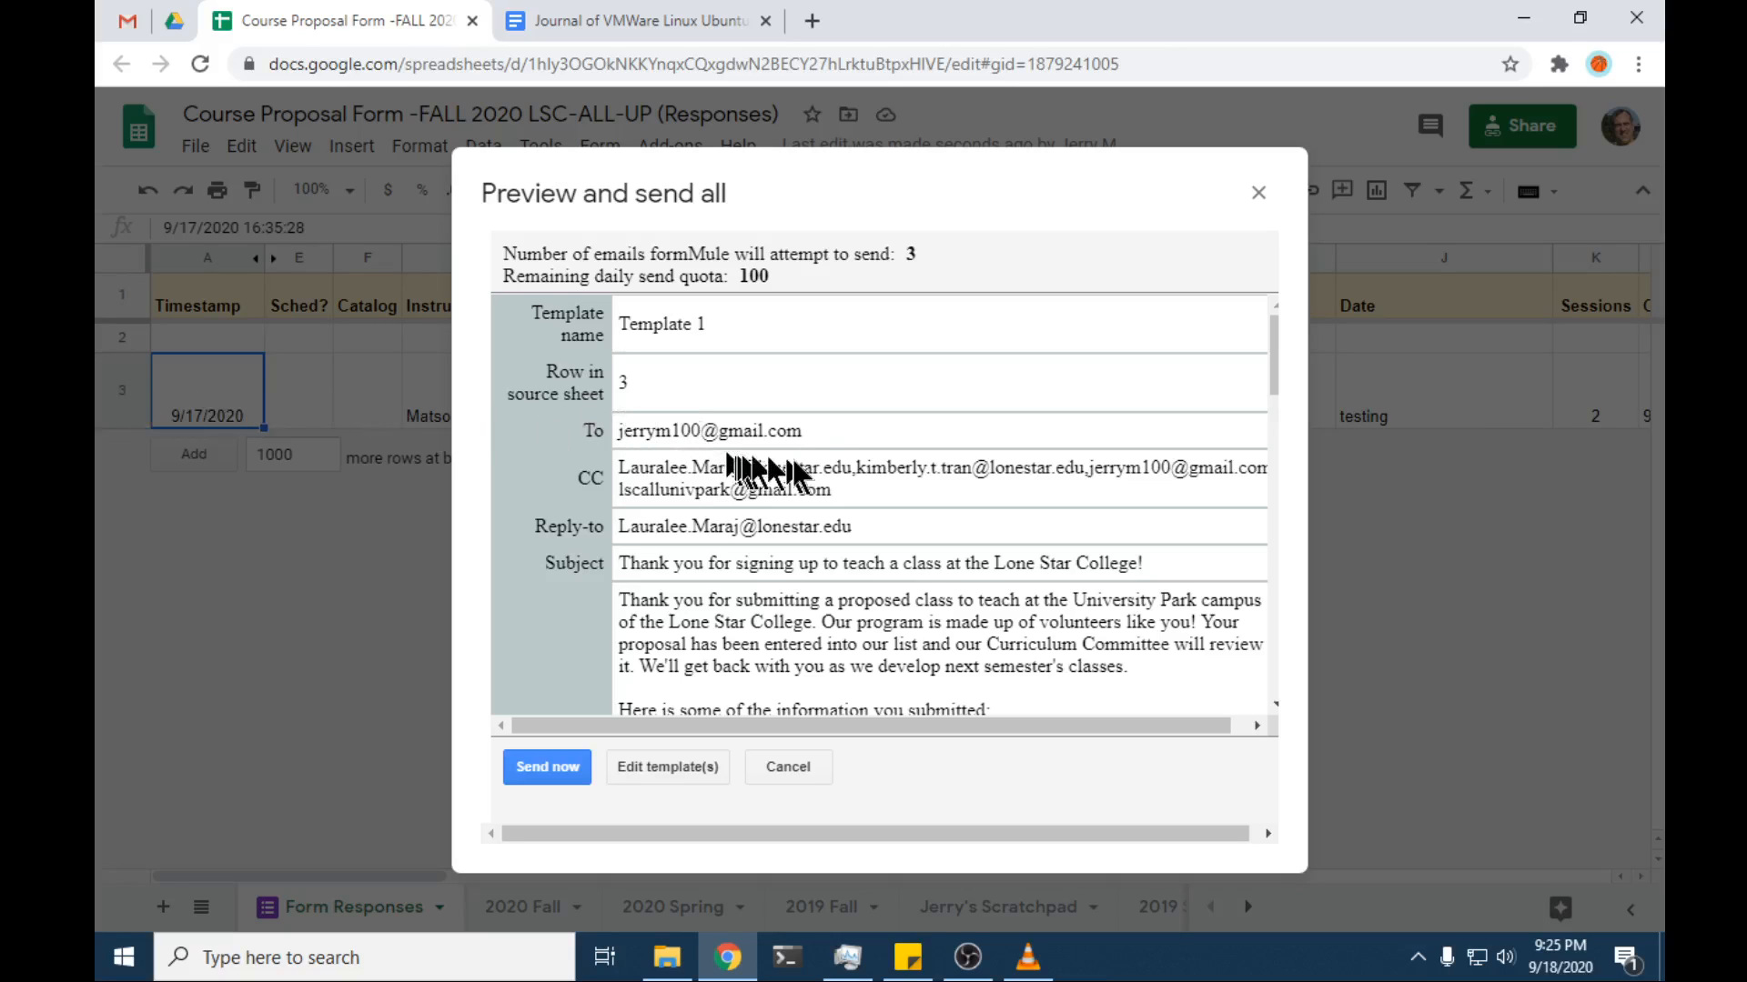
{"action": "scroll", "coordinate": [891, 470], "scroll_direction": "down", "scroll_amount": 2}
{"action": "scroll", "coordinate": [890, 471], "scroll_direction": "down", "scroll_amount": 4}
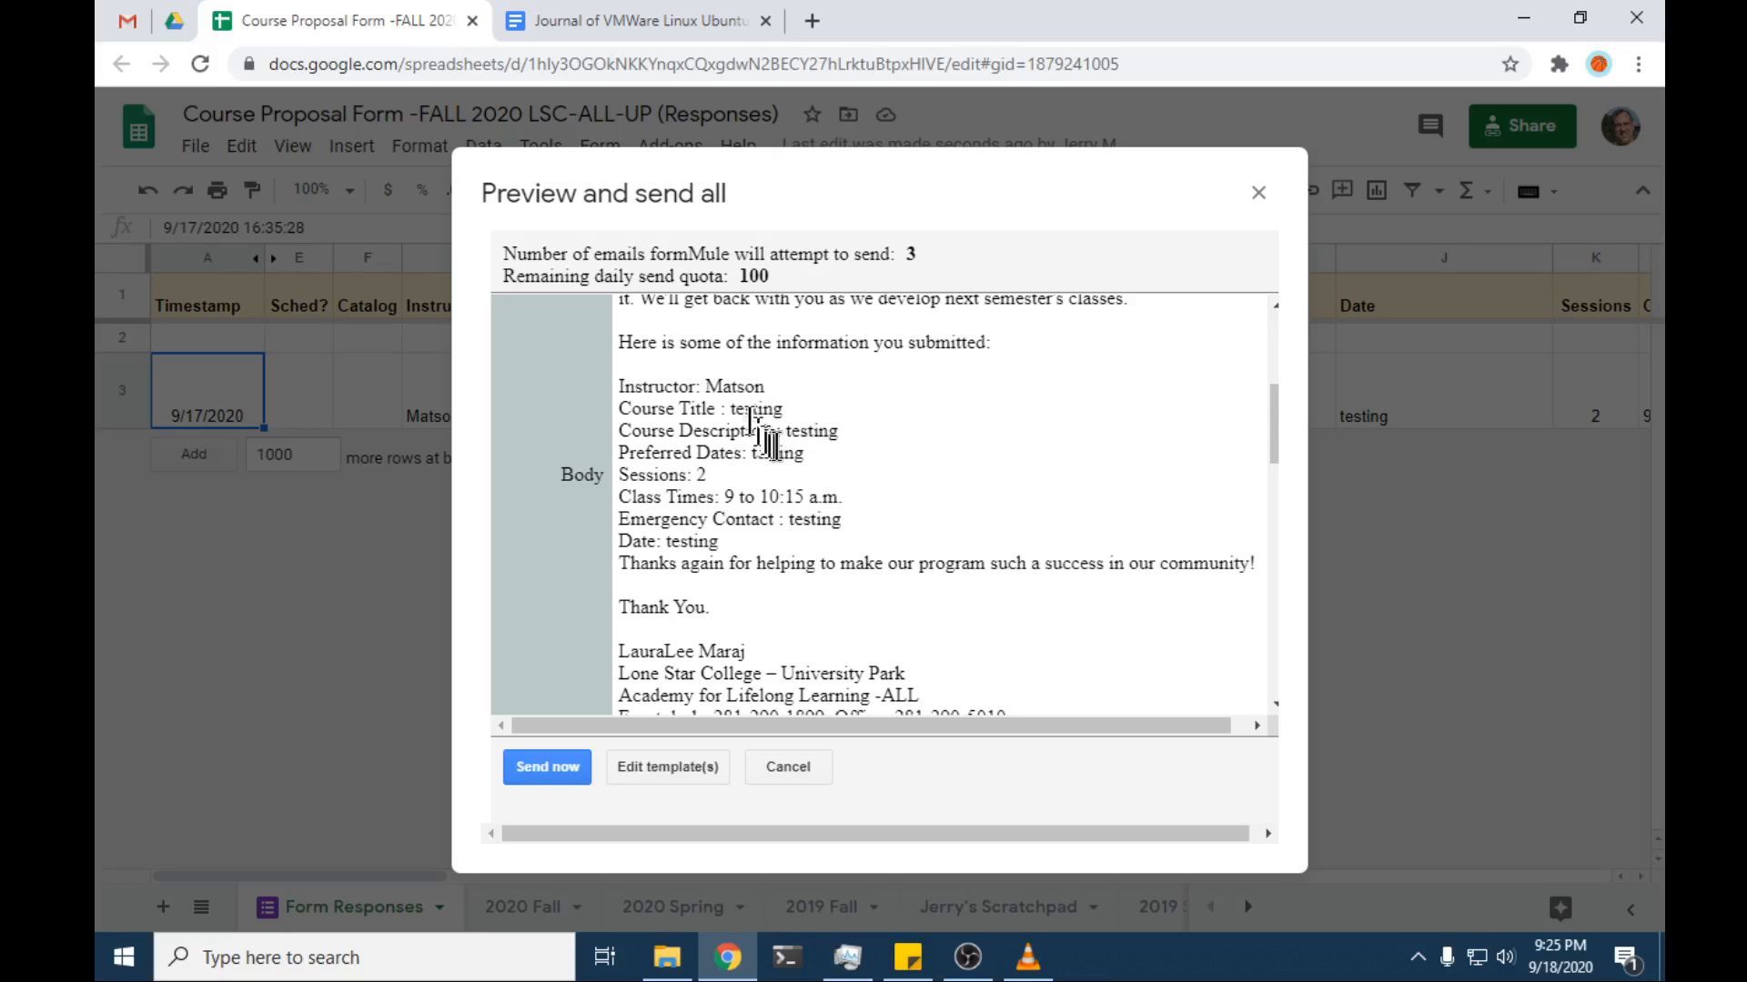
{"action": "scroll", "coordinate": [857, 535], "scroll_direction": "down", "scroll_amount": 2}
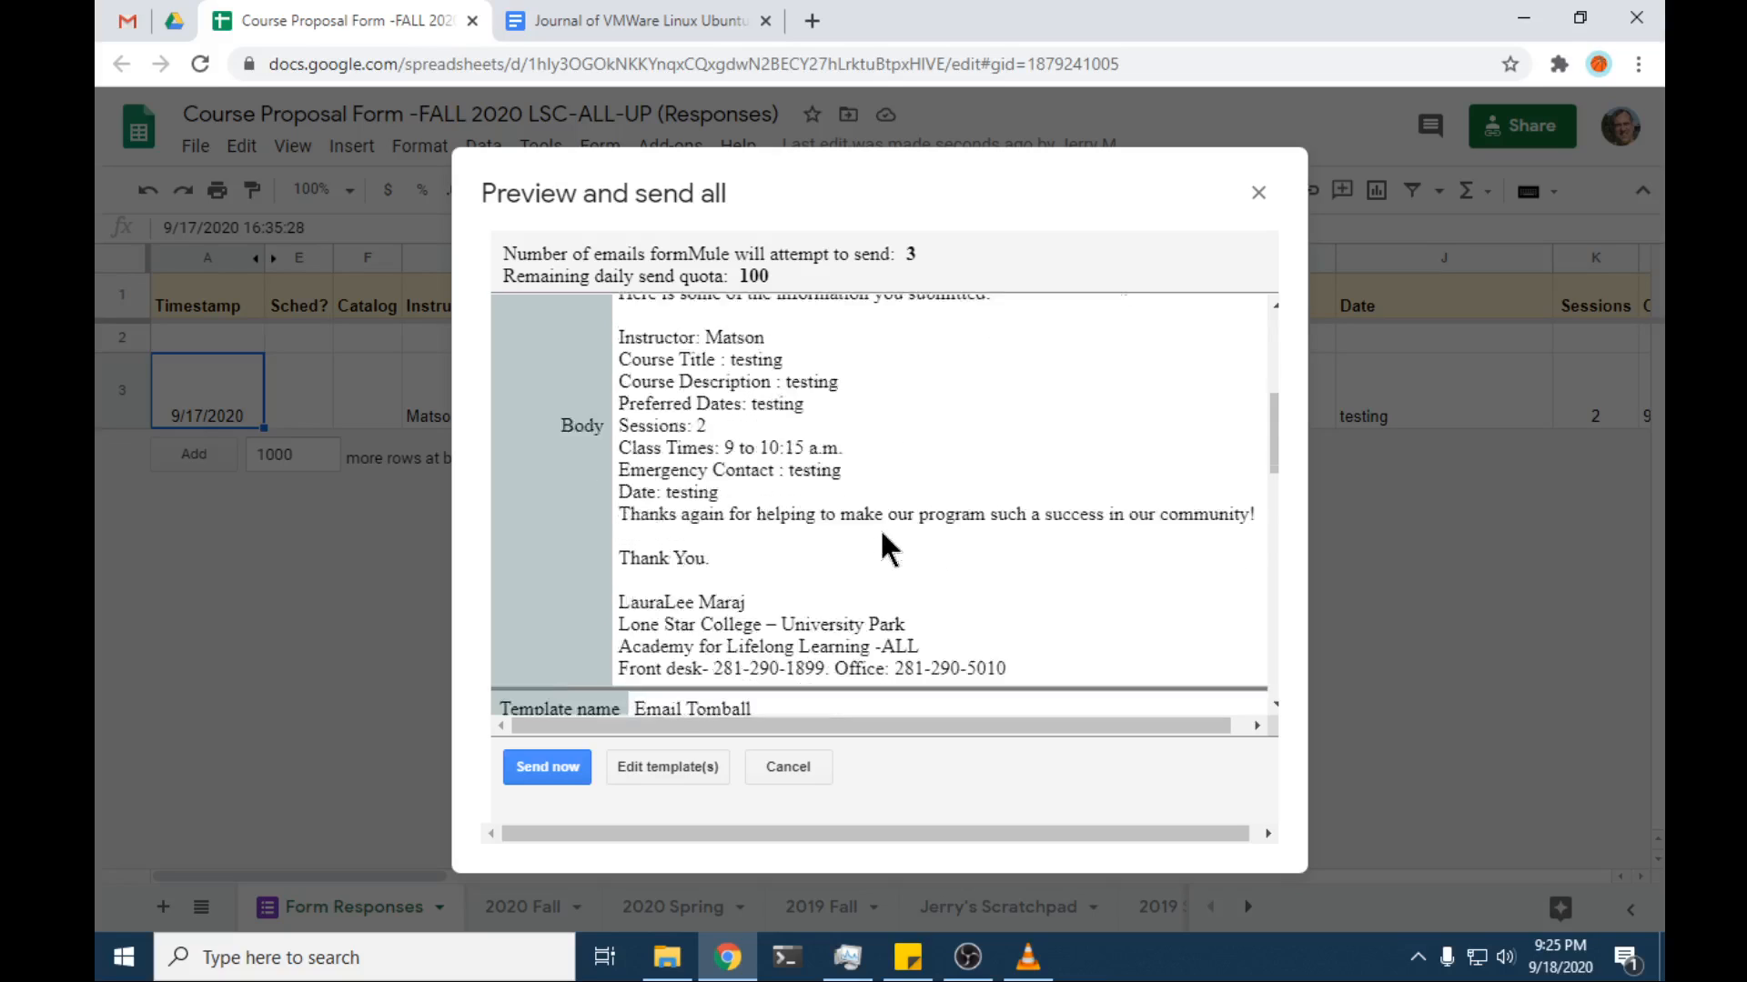
{"action": "scroll", "coordinate": [887, 564], "scroll_direction": "down", "scroll_amount": 4}
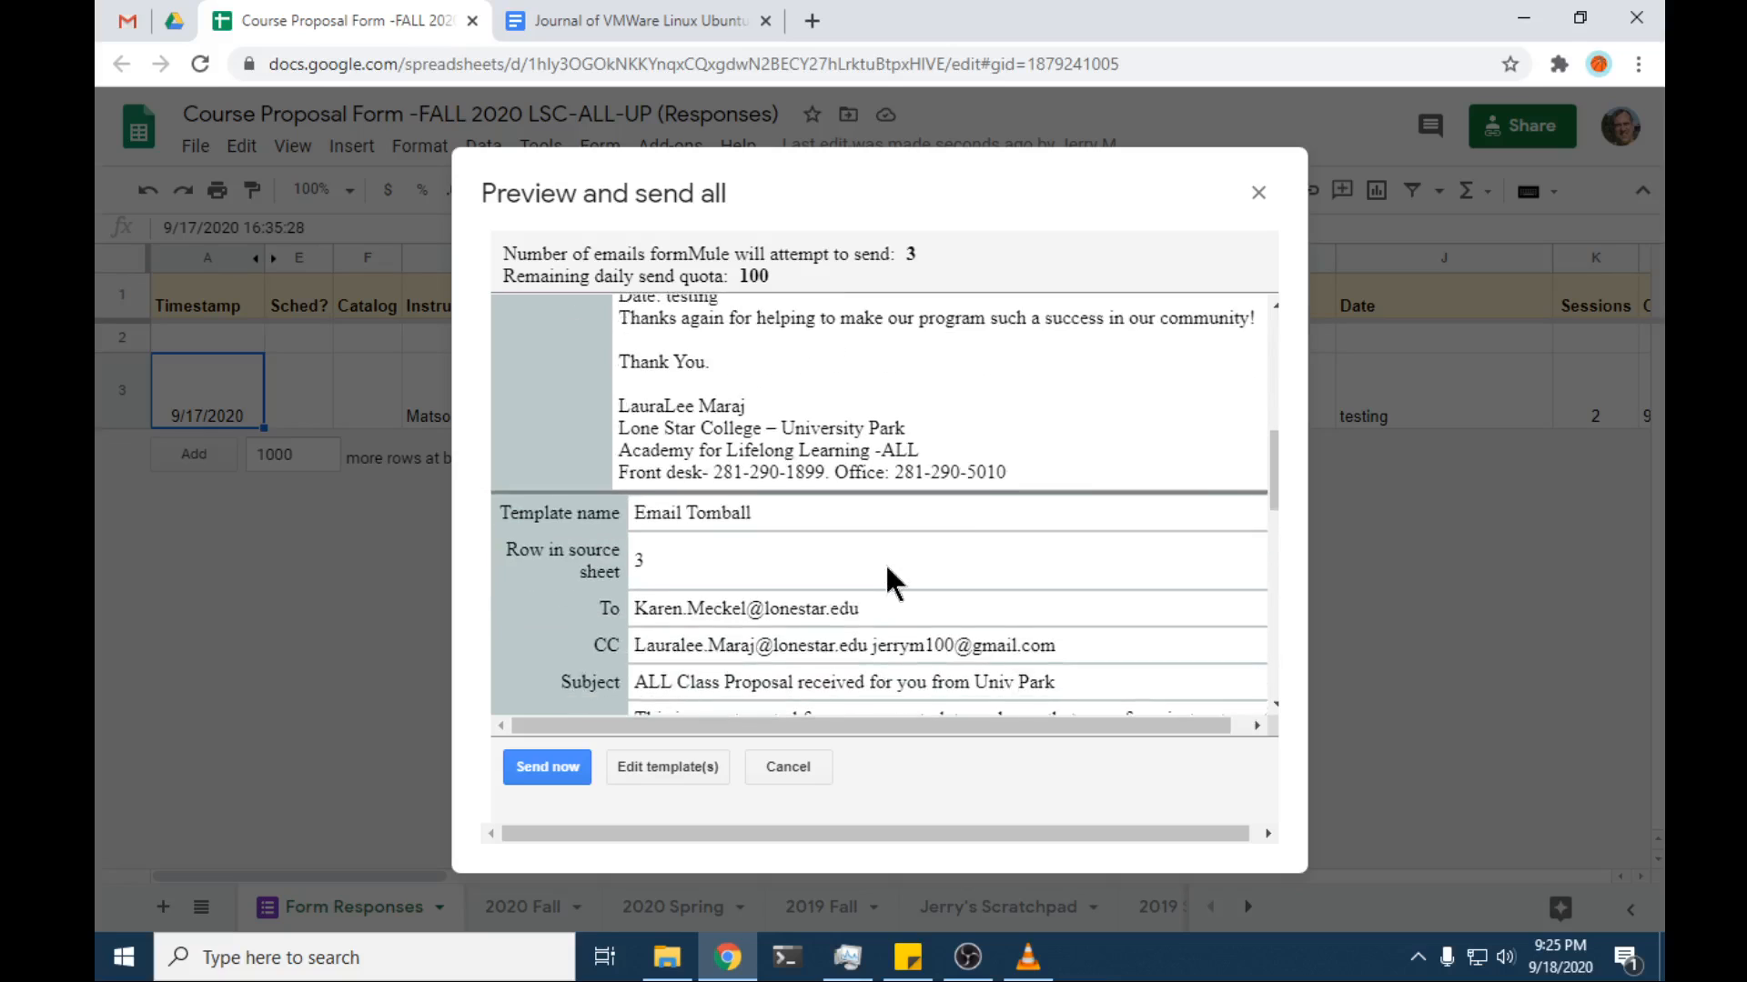
{"action": "scroll", "coordinate": [882, 537], "scroll_direction": "down", "scroll_amount": 5}
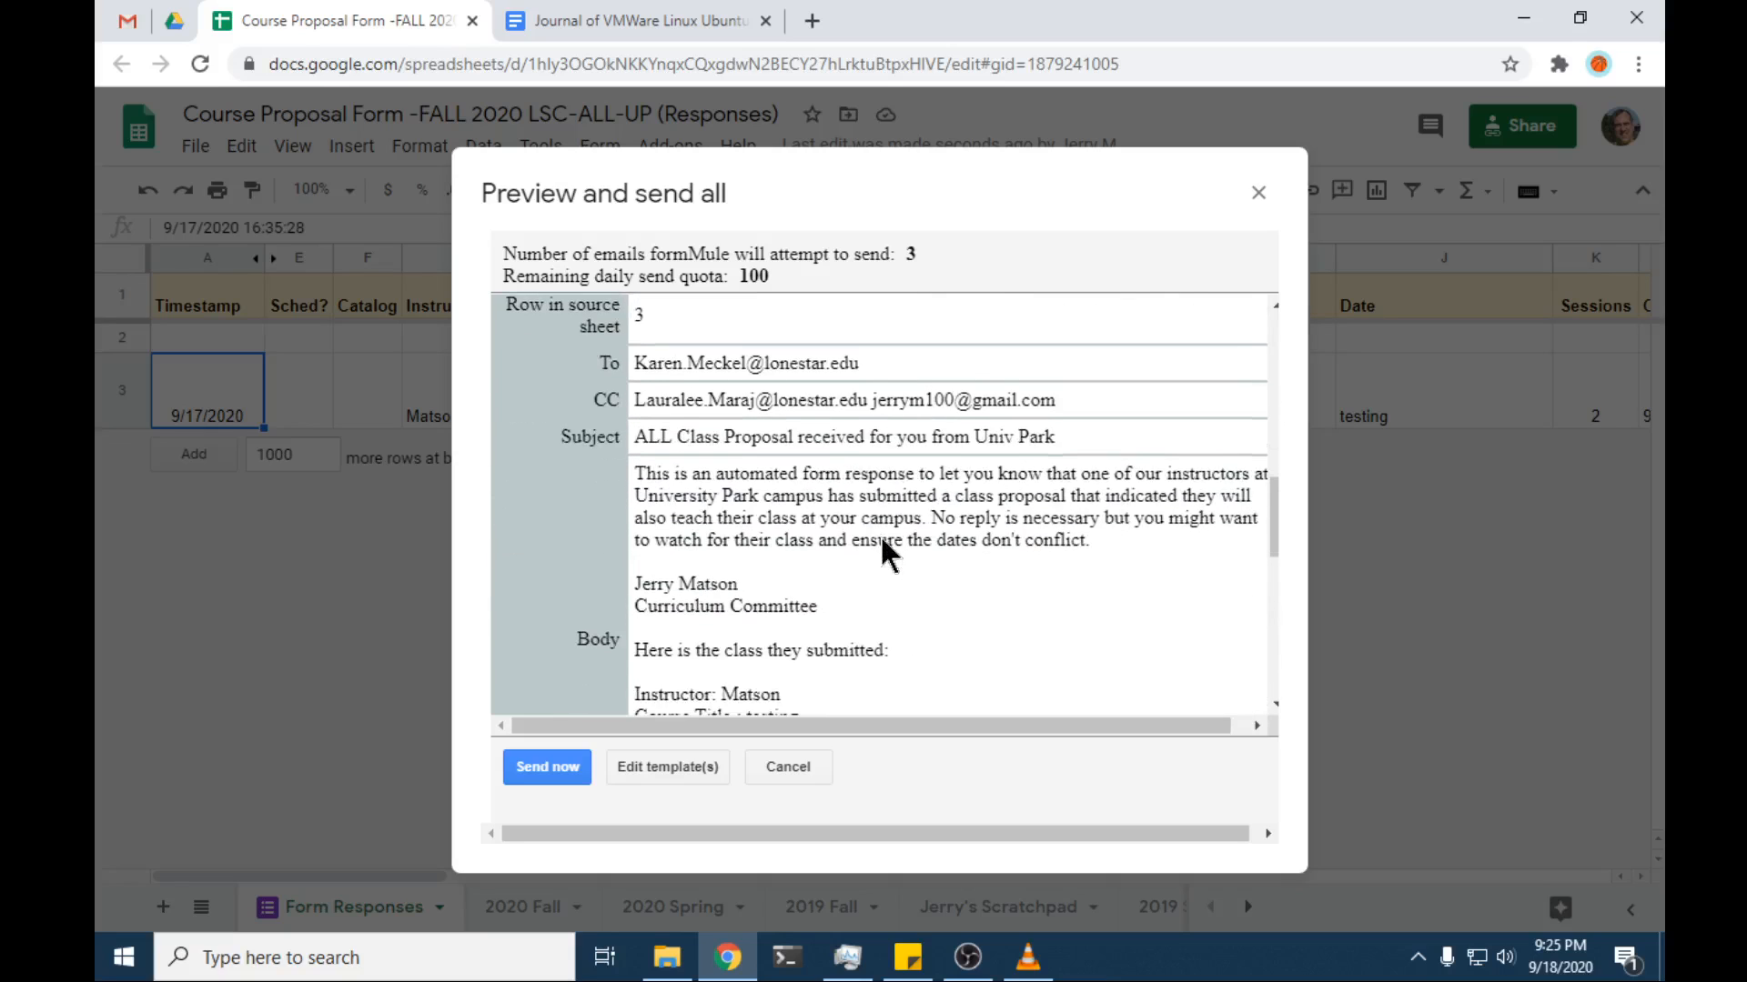
{"action": "scroll", "coordinate": [883, 545], "scroll_direction": "down", "scroll_amount": 9}
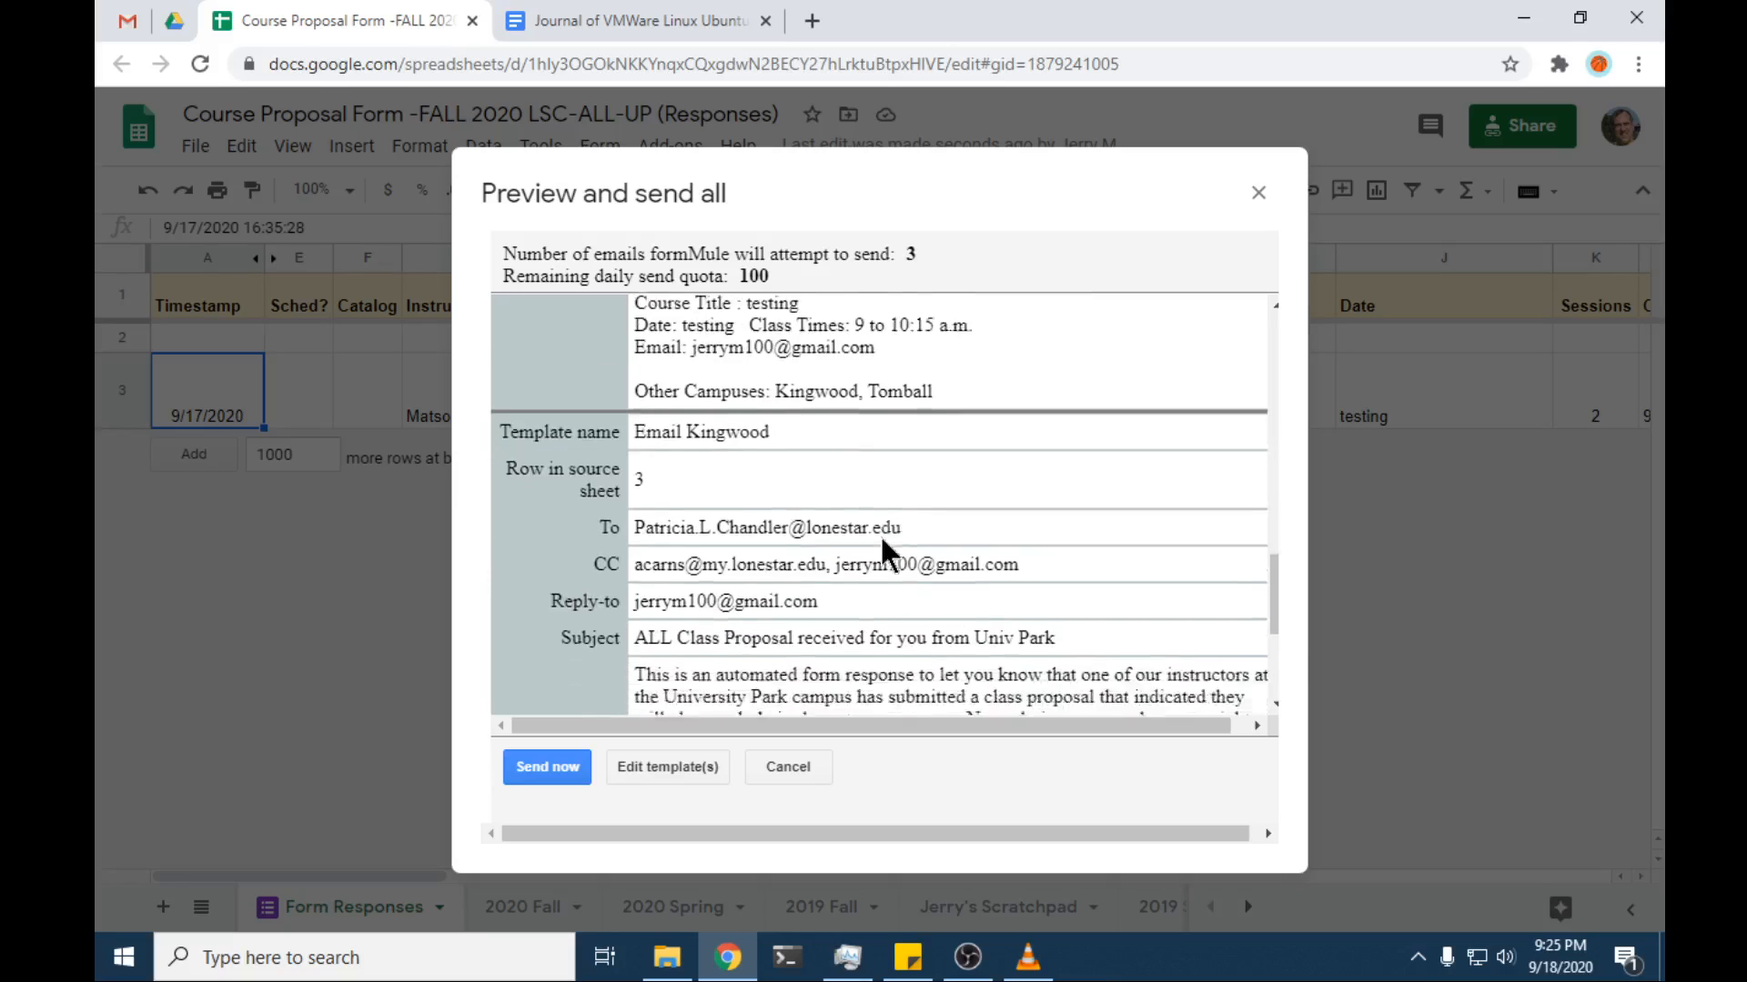
{"action": "scroll", "coordinate": [881, 553], "scroll_direction": "down", "scroll_amount": 1}
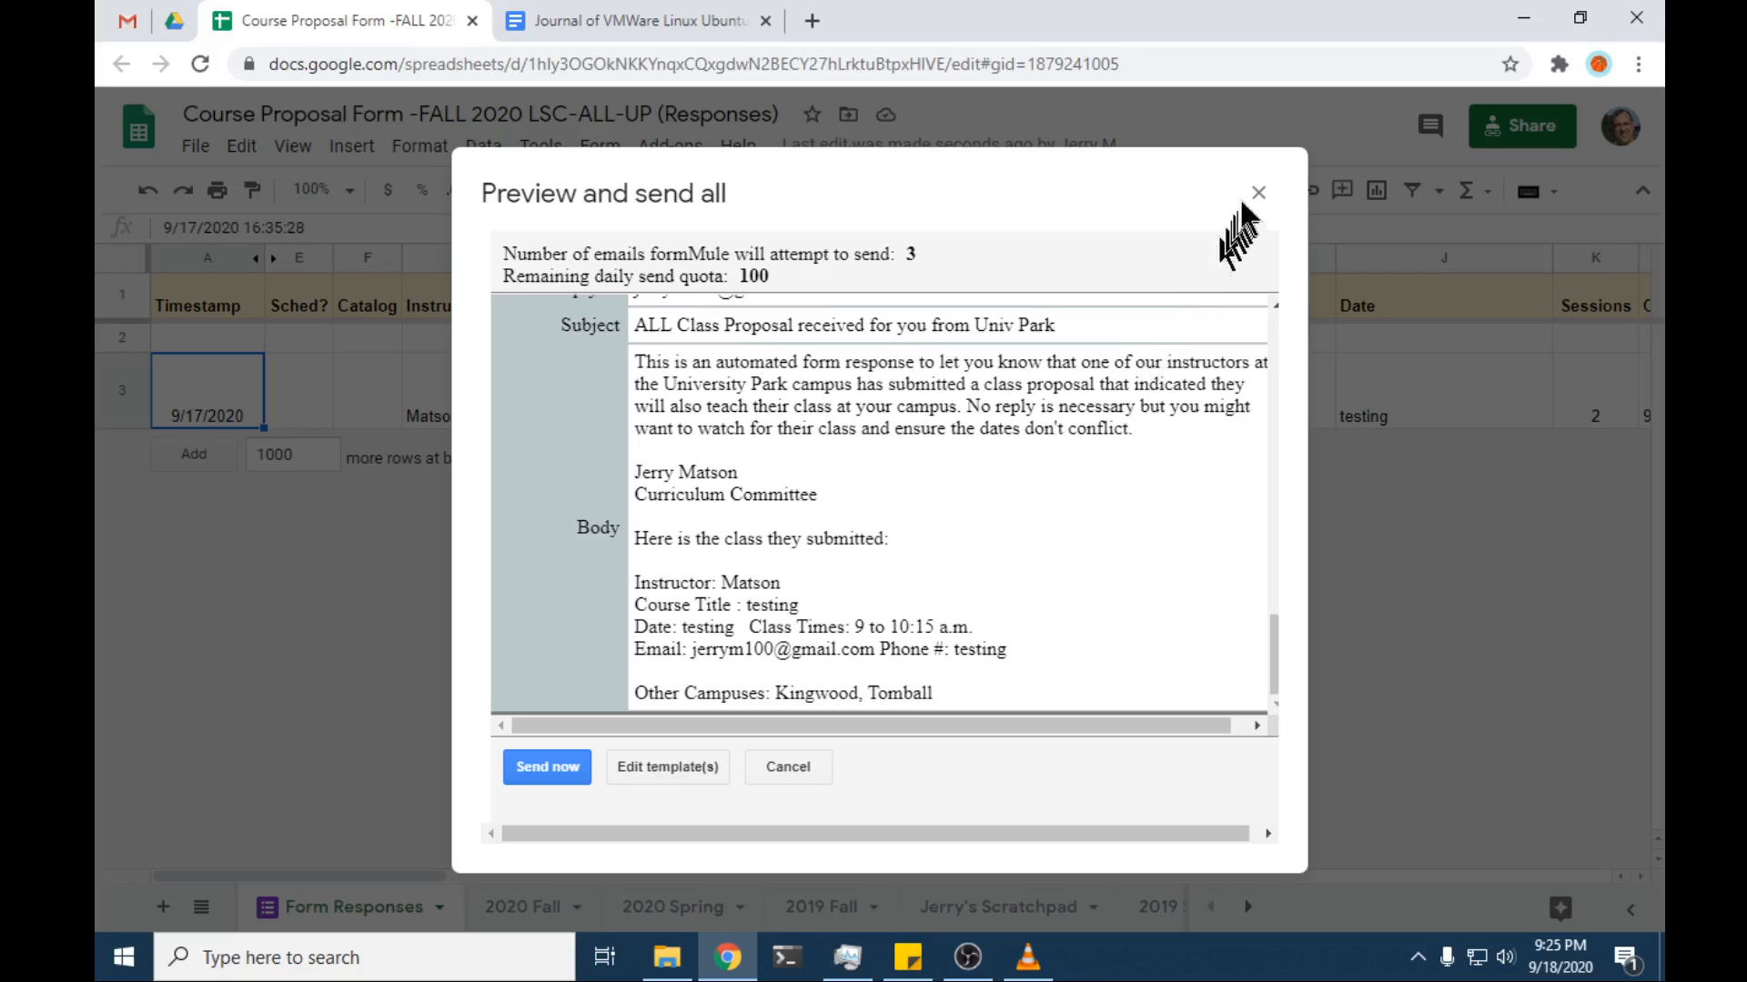
{"action": "left_click", "coordinate": [788, 769]}
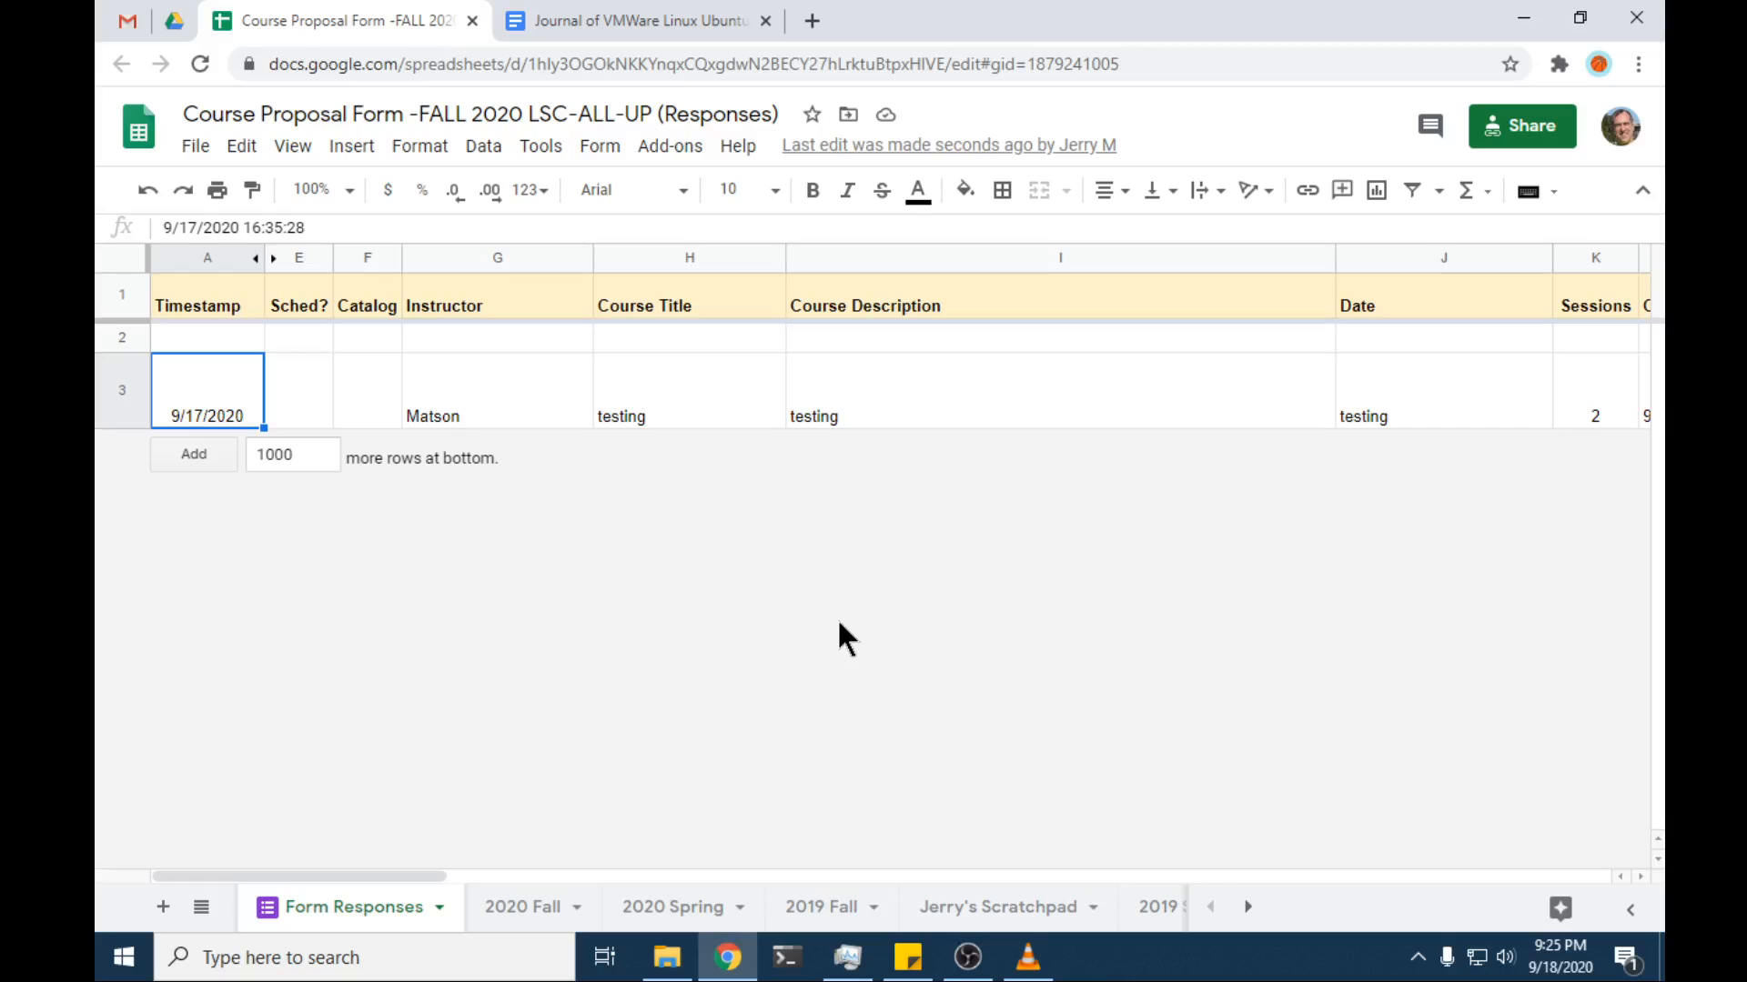
Step: Examine the row 3 form response across its columns from Timestamp to Kingwood List
{"action": "key", "text": "Right"}
{"action": "key", "text": "Right"}
{"action": "key", "text": "Right"}
{"action": "key", "text": "Right"}
{"action": "key", "text": "Right"}
{"action": "key", "text": "Right"}
{"action": "key", "text": "Right"}
{"action": "key", "text": "Right"}
{"action": "key", "text": "Right"}
{"action": "key", "text": "Right"}
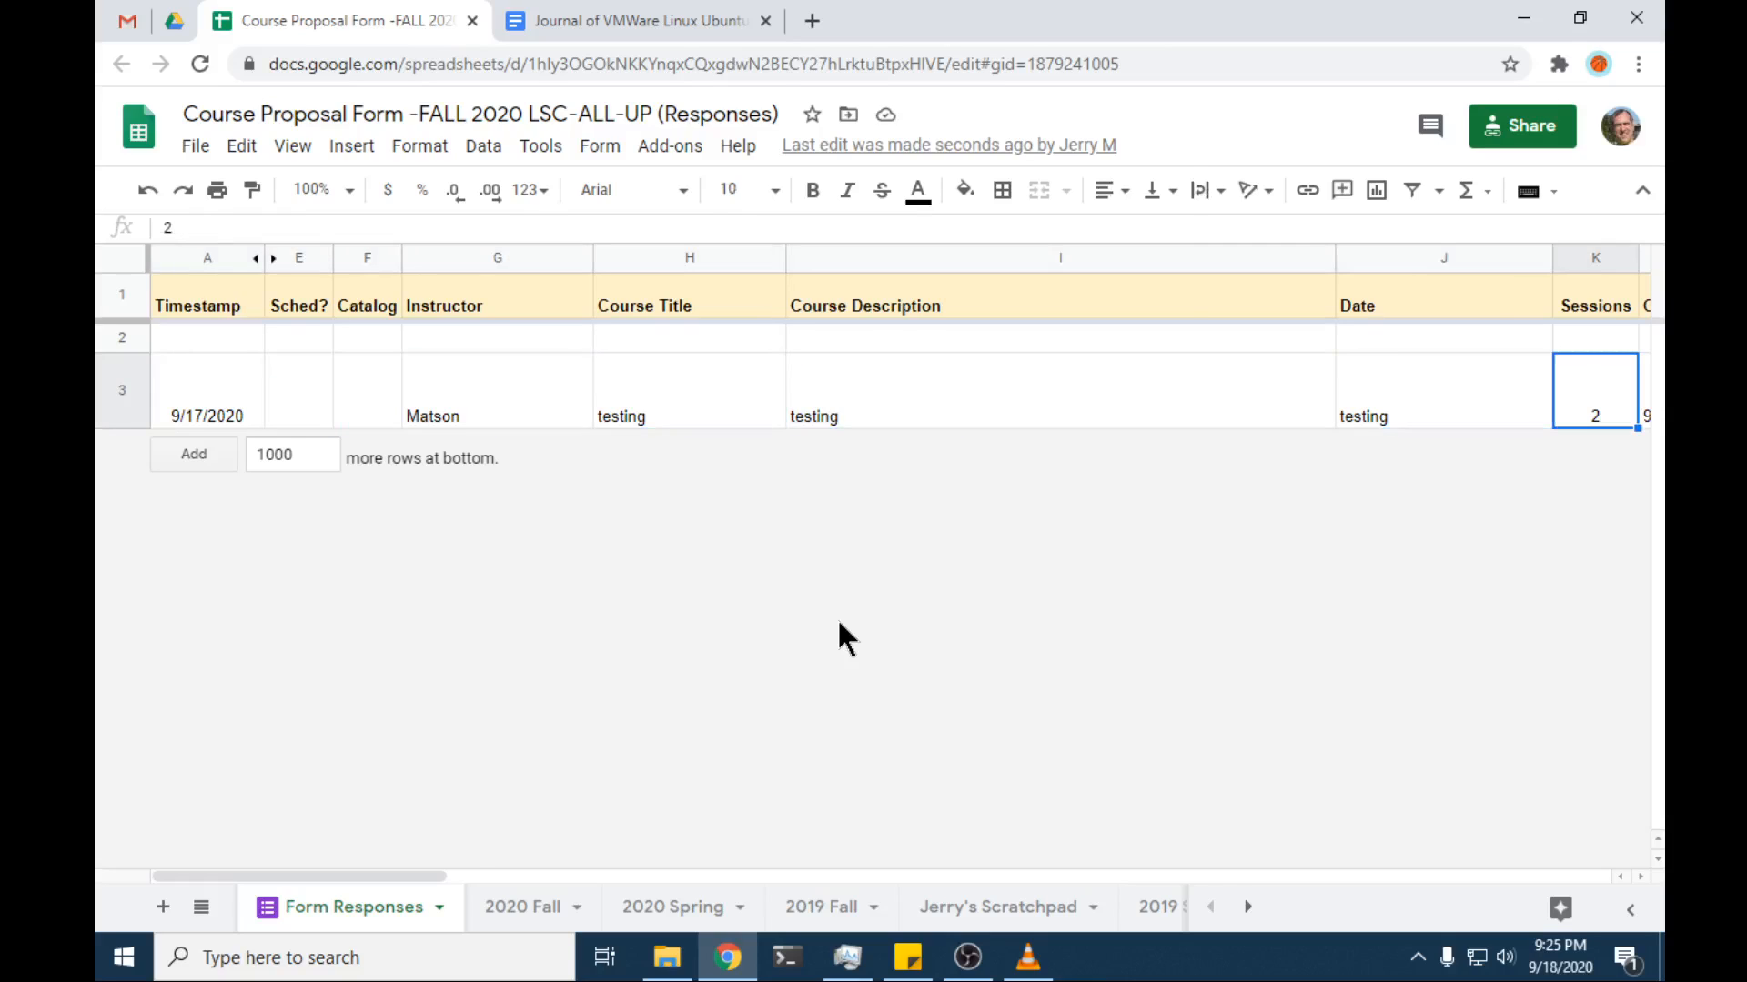
{"action": "key", "text": "Right"}
{"action": "key", "text": "Right"}
{"action": "key", "text": "Right"}
{"action": "key", "text": "Right"}
{"action": "key", "text": "Right"}
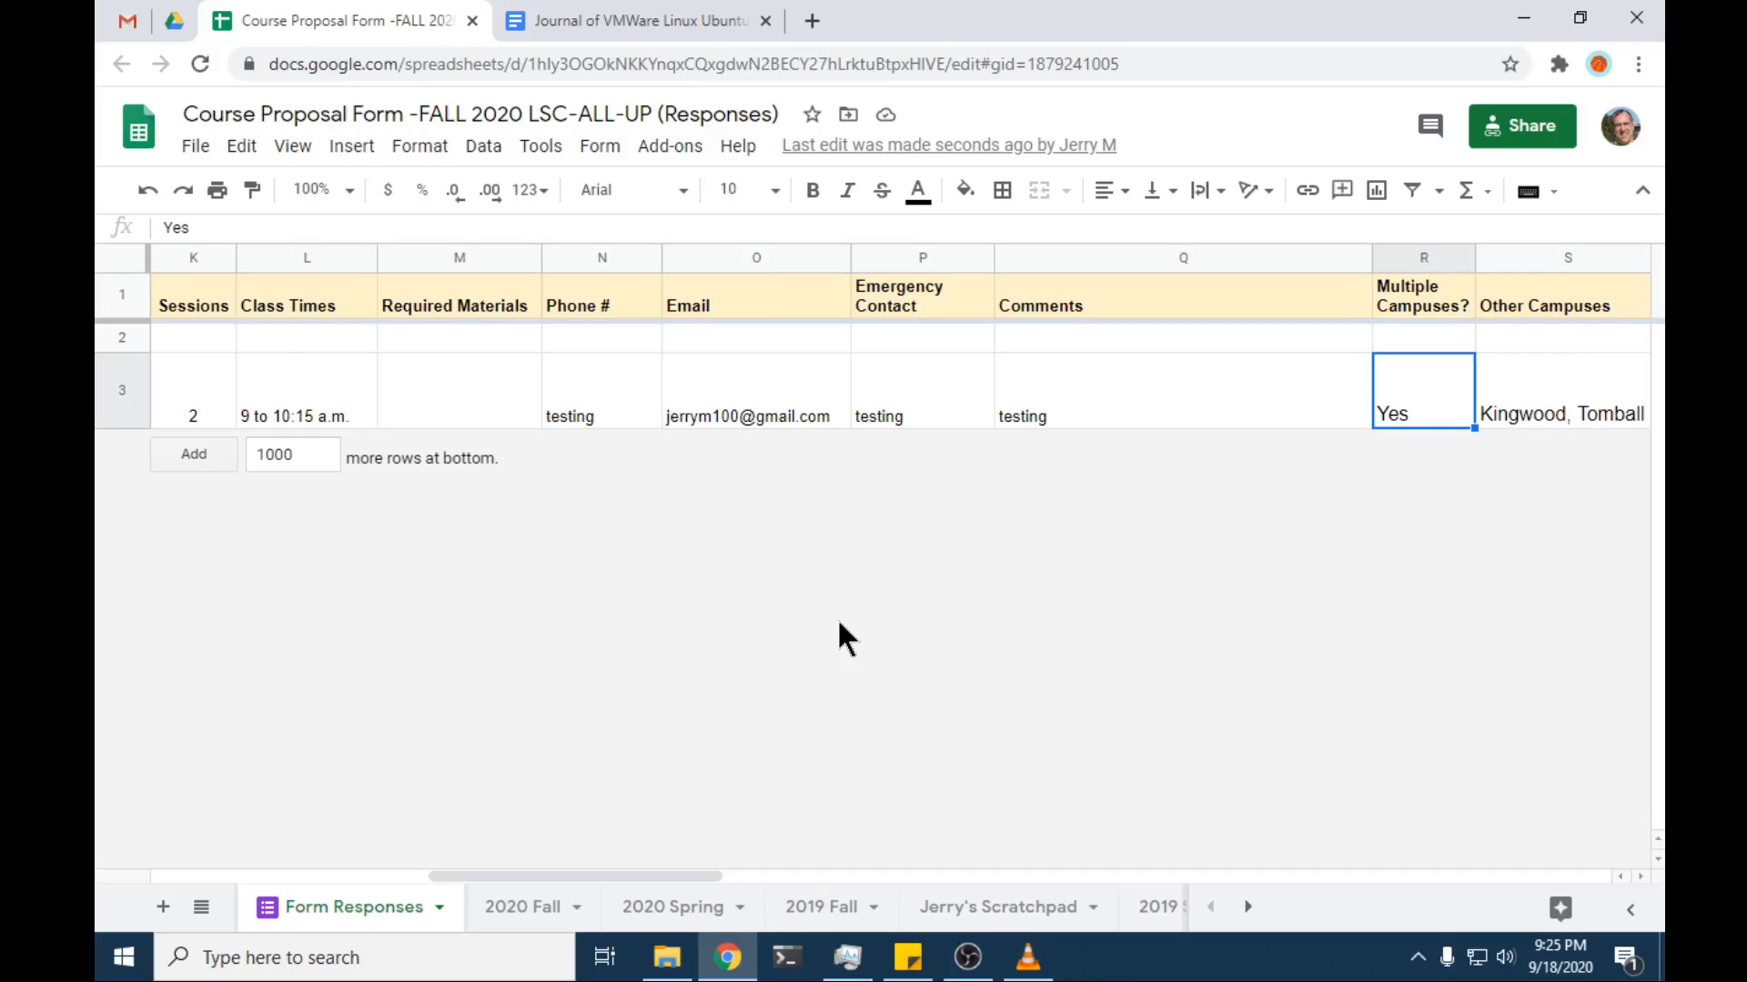
{"action": "key", "text": "Right"}
{"action": "key", "text": "Right"}
{"action": "key", "text": "Right"}
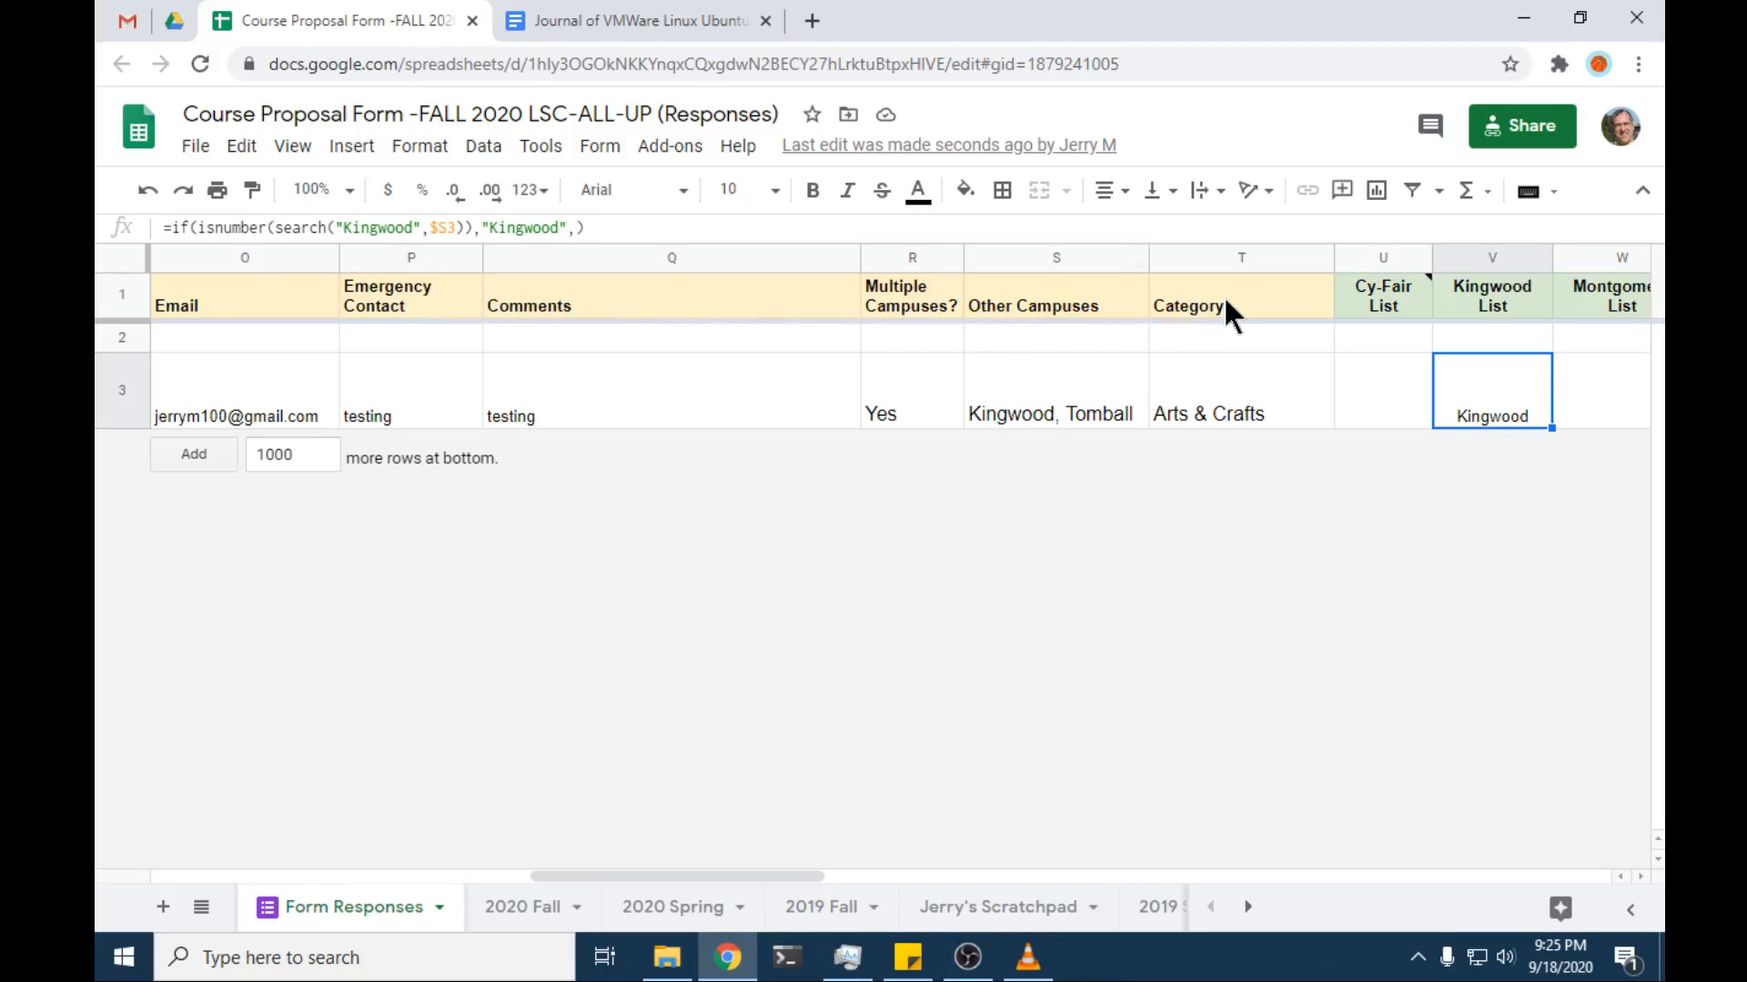
Step: Read the note on the Cy-Fair List header and check the row 3 cells from Montgomery List through Univ Park List
{"action": "mouse_move", "coordinate": [1380, 305]}
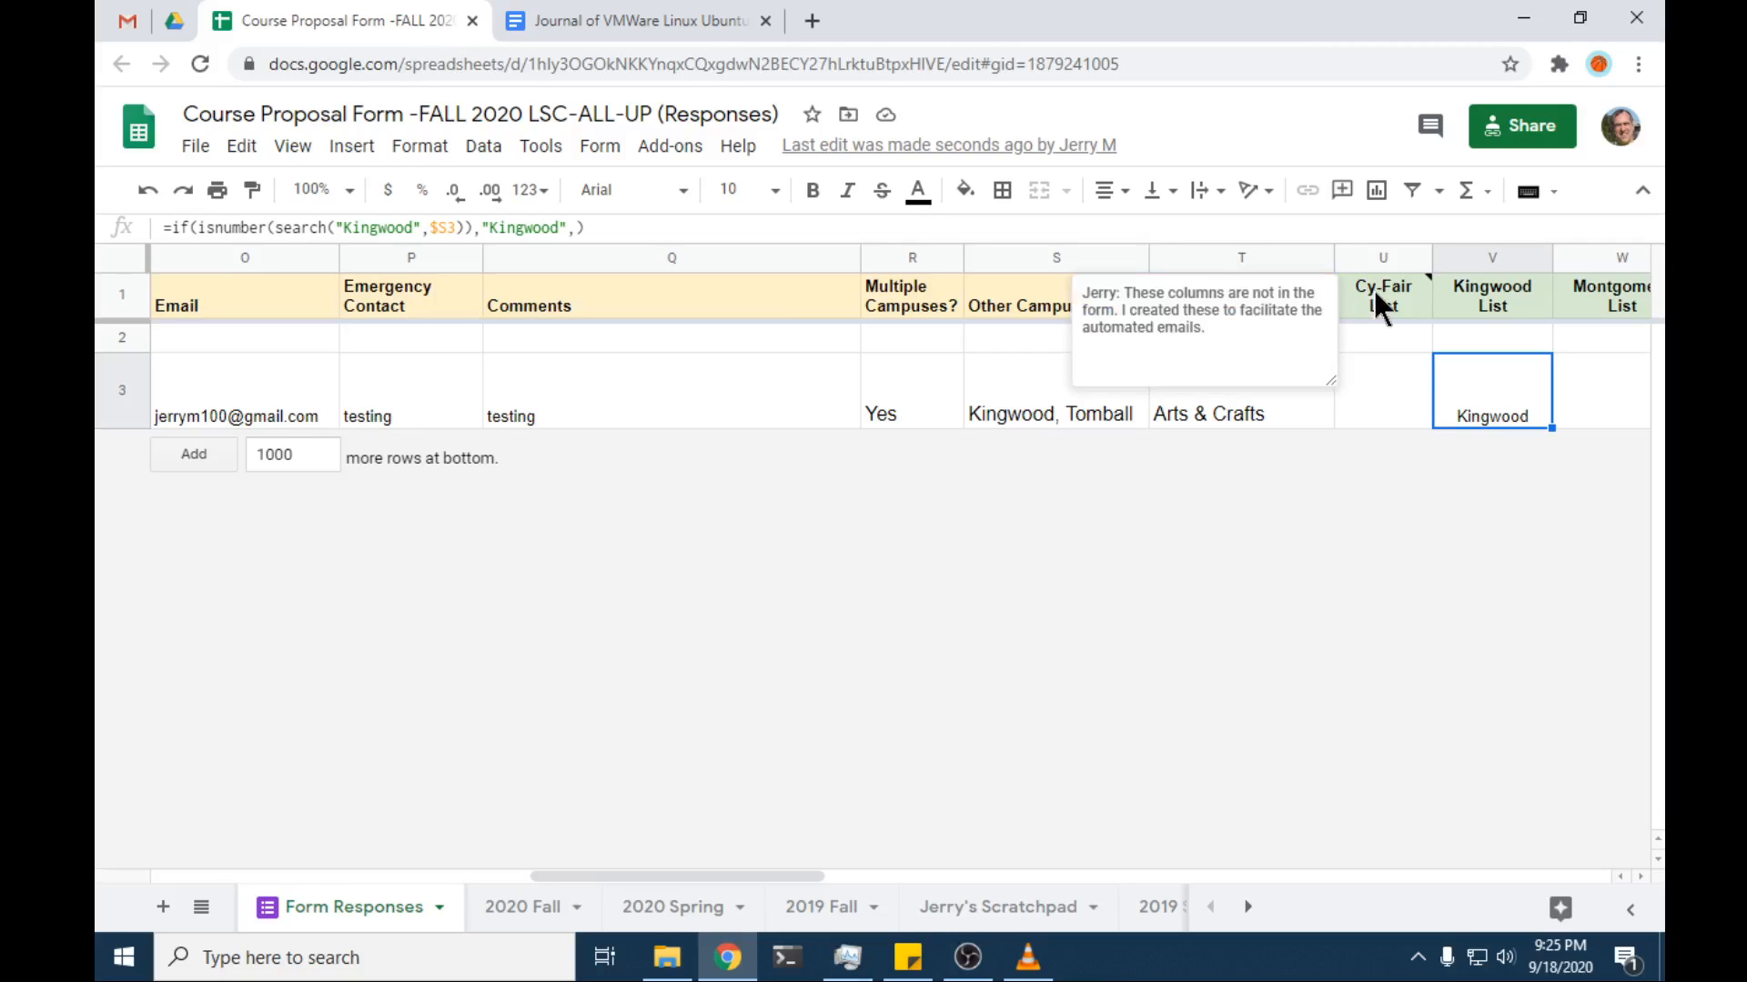
{"action": "key", "text": "Right"}
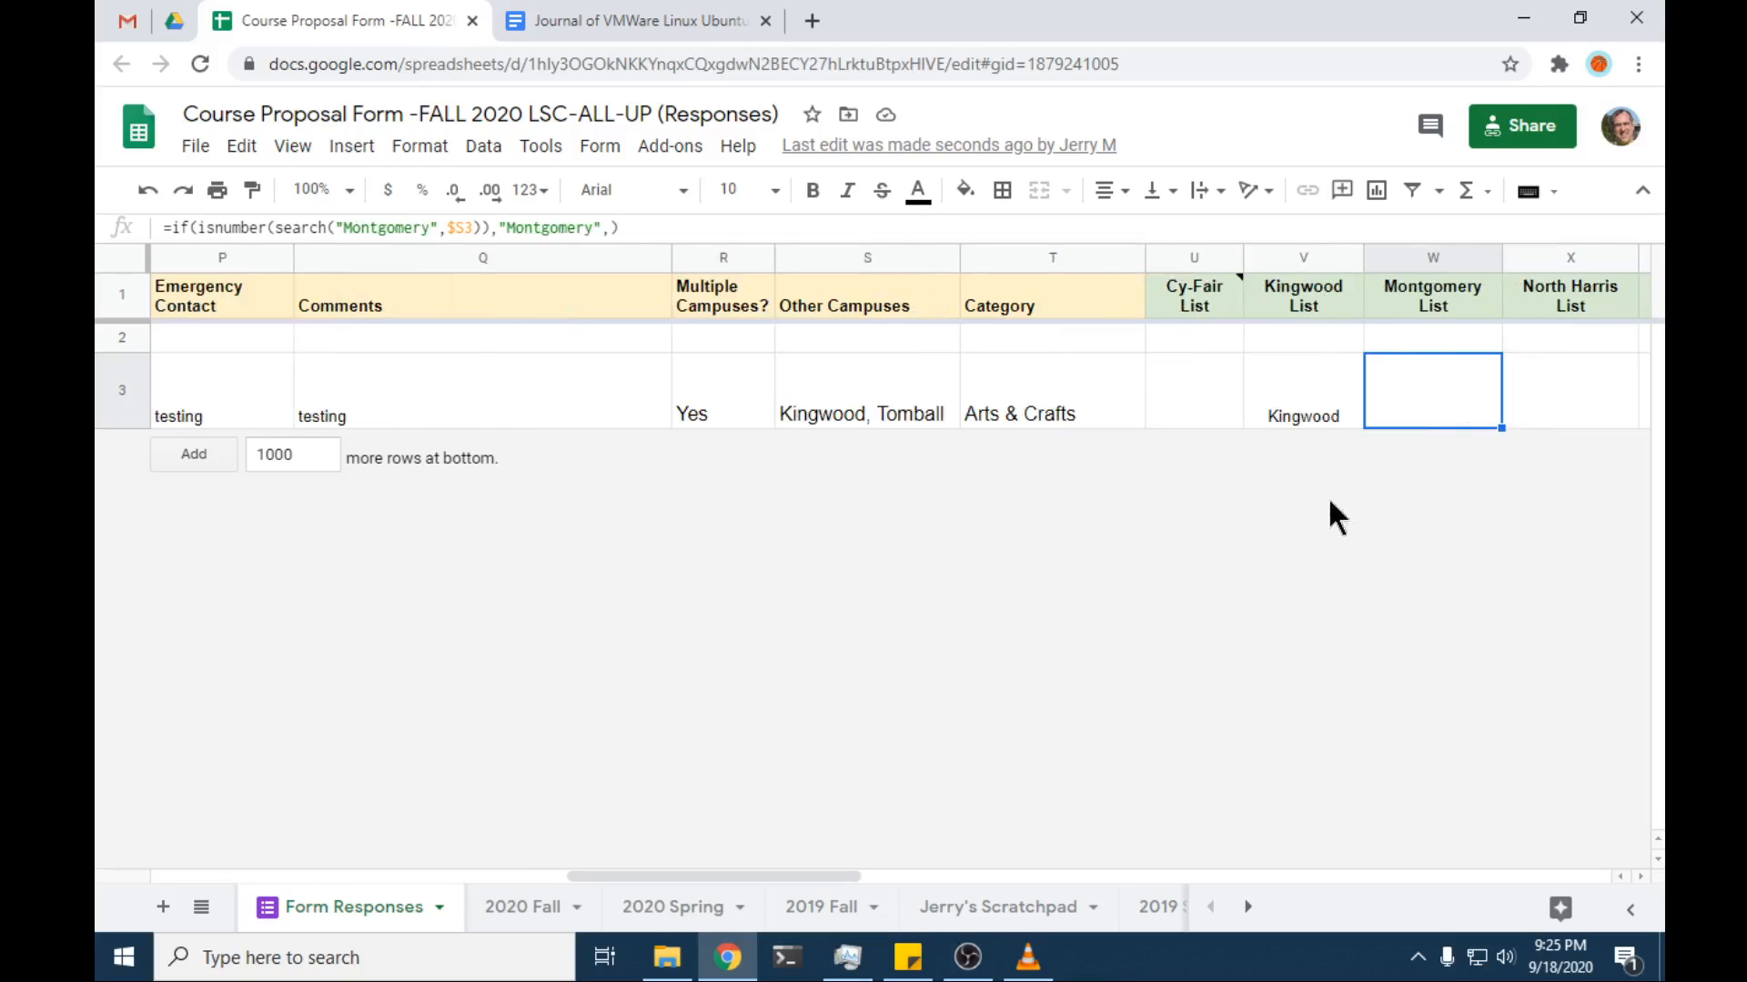
{"action": "key", "text": "Right"}
{"action": "key", "text": "Right"}
{"action": "key", "text": "Right"}
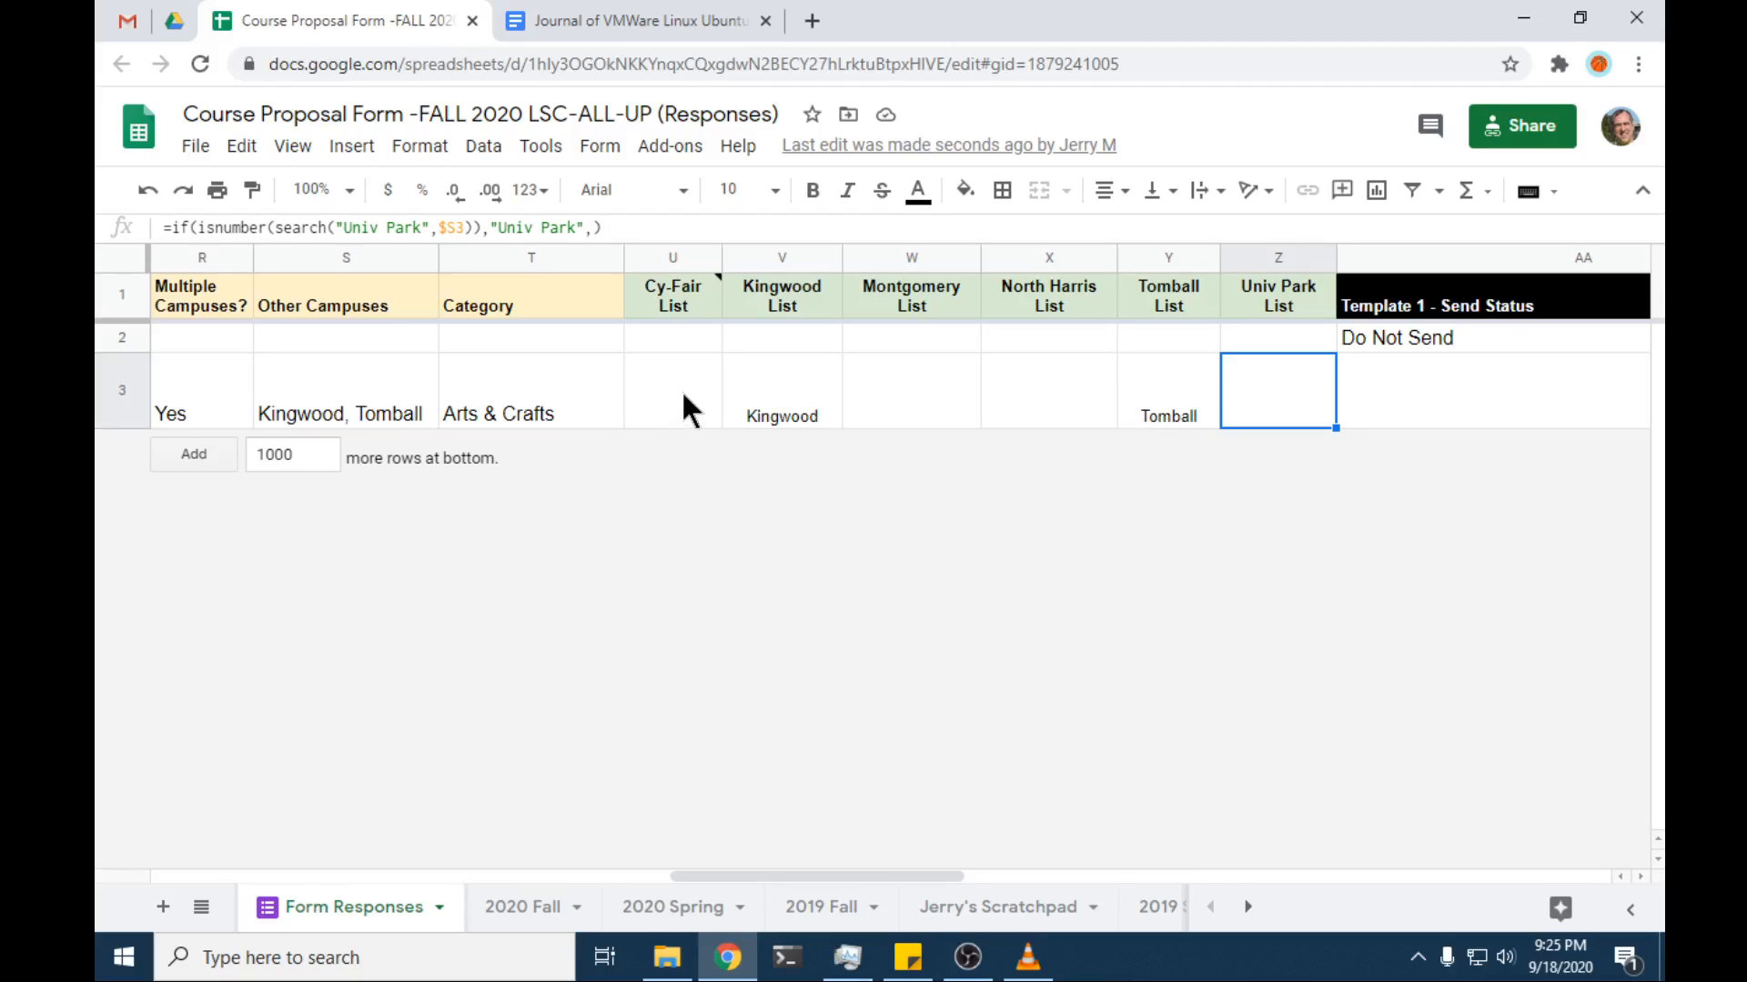
Step: Examine row 3's Multiple Campuses answer and the formulas in its Cy-Fair List and Kingwood List cells
{"action": "mouse_move", "coordinate": [681, 304]}
{"action": "left_click", "coordinate": [214, 411]}
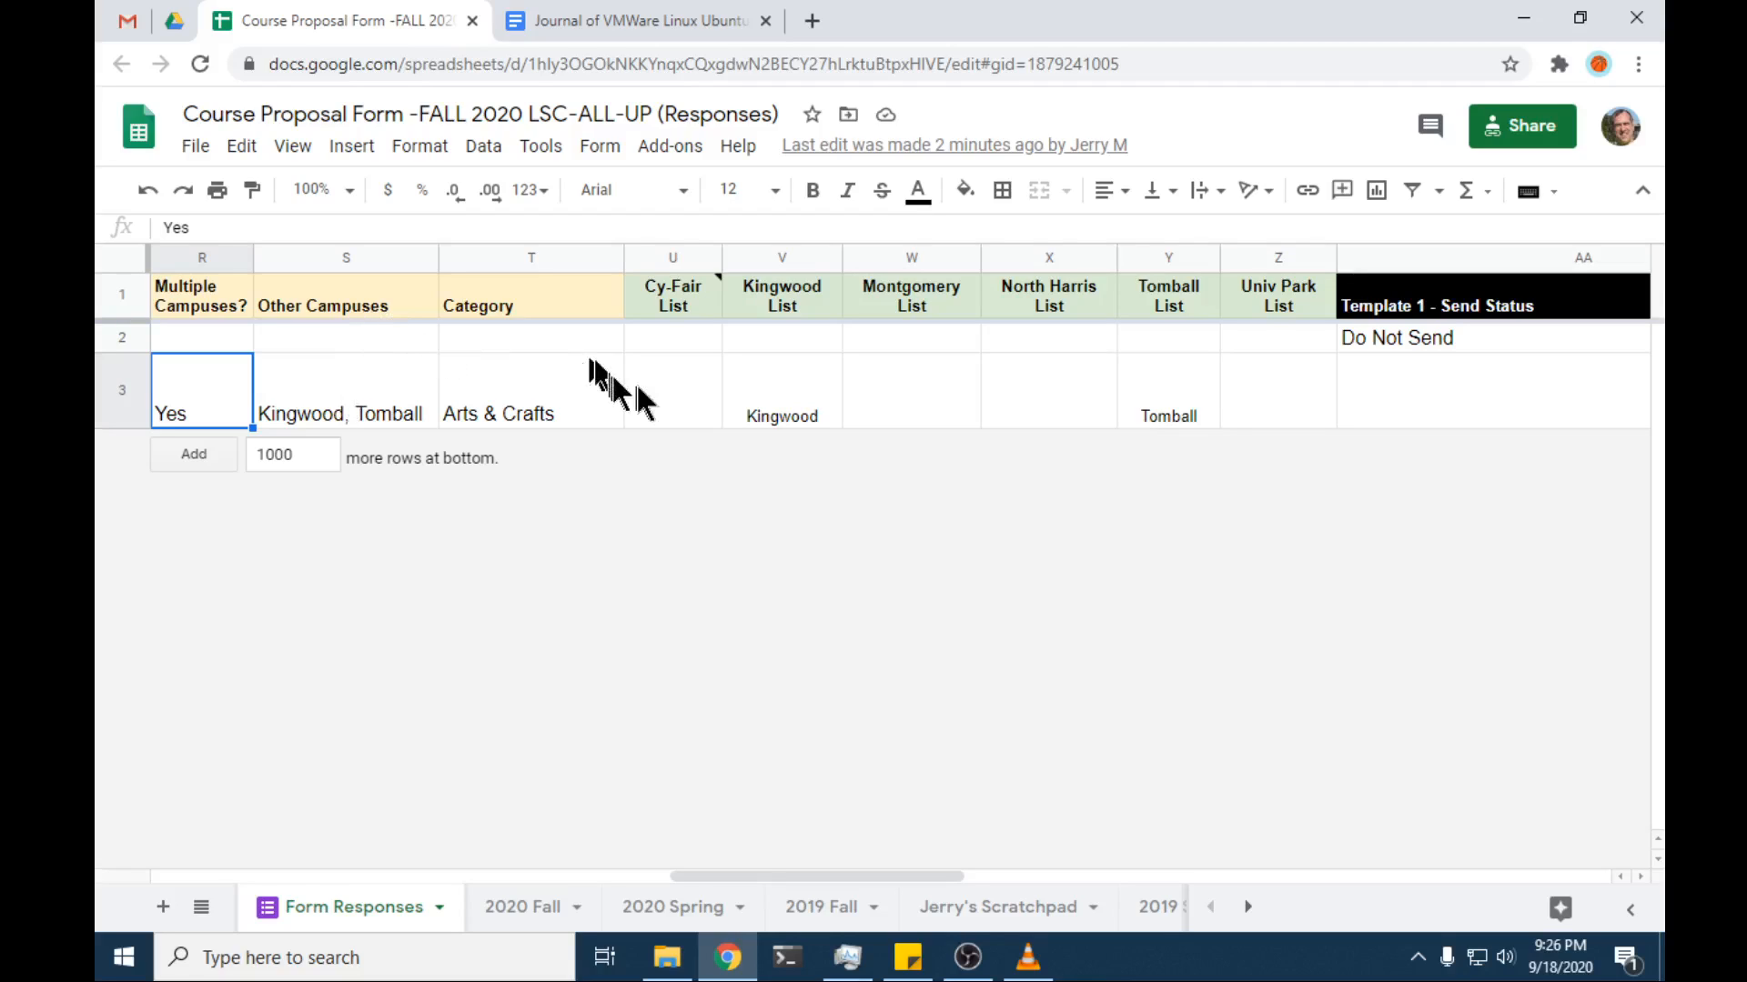
{"action": "left_click", "coordinate": [683, 411]}
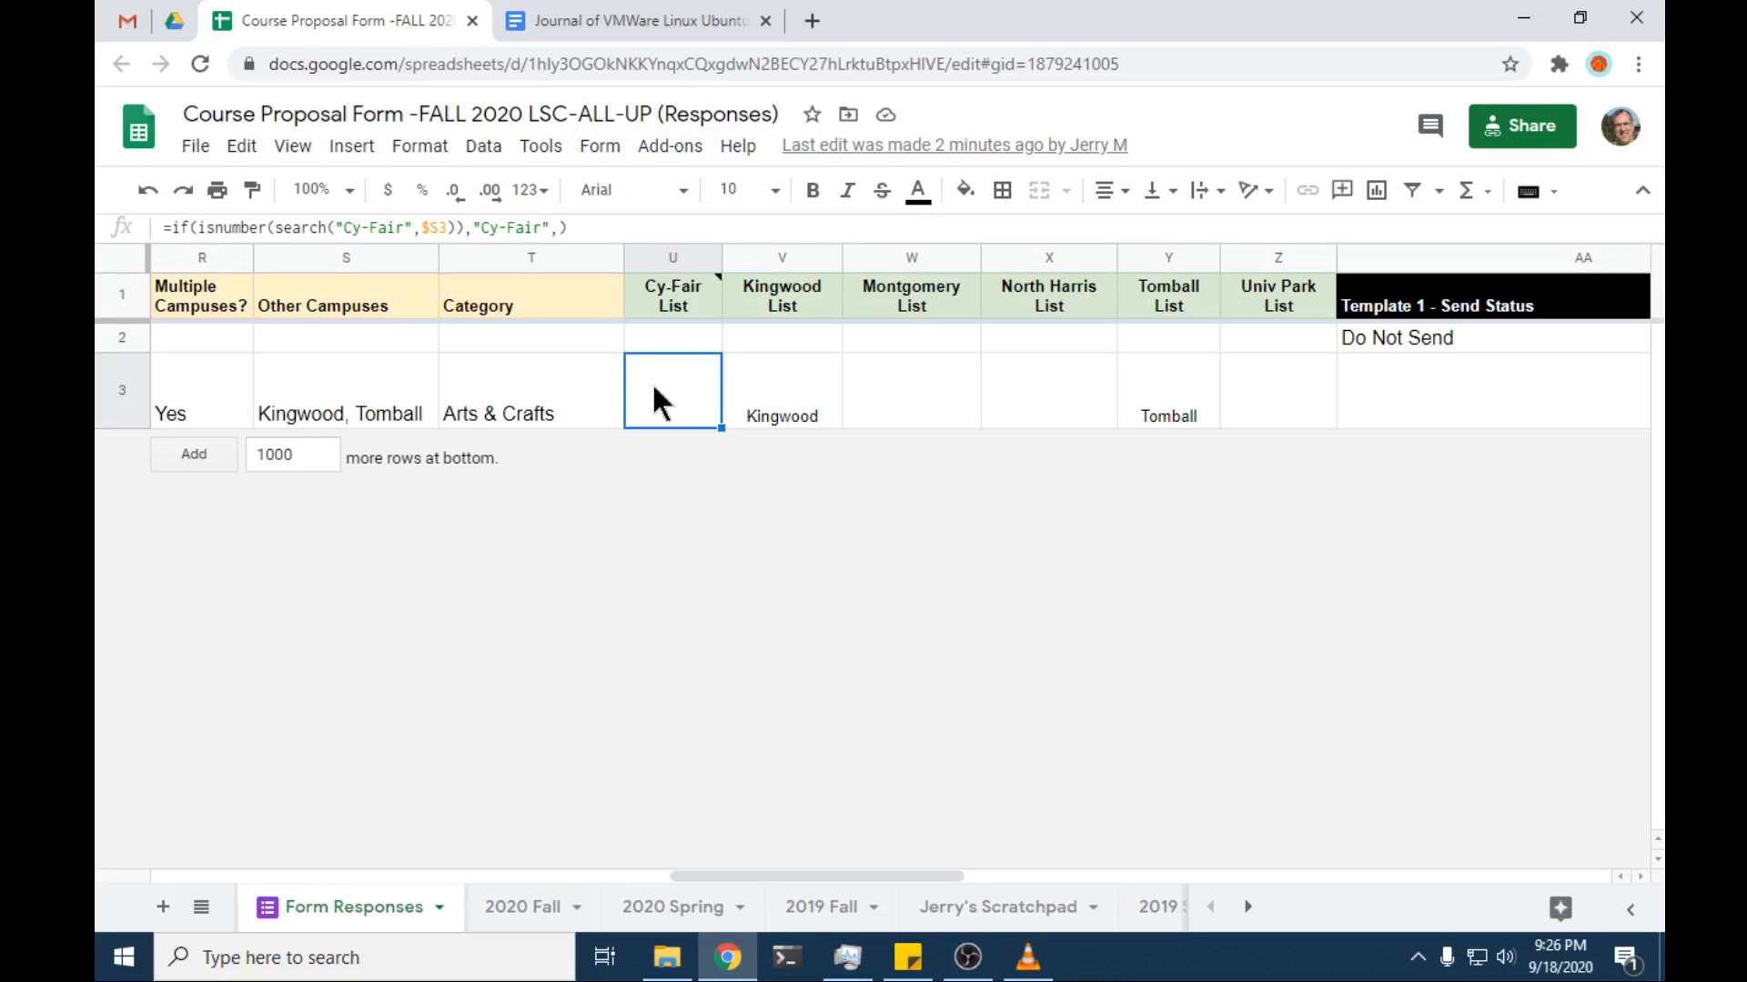
{"action": "left_click", "coordinate": [744, 389]}
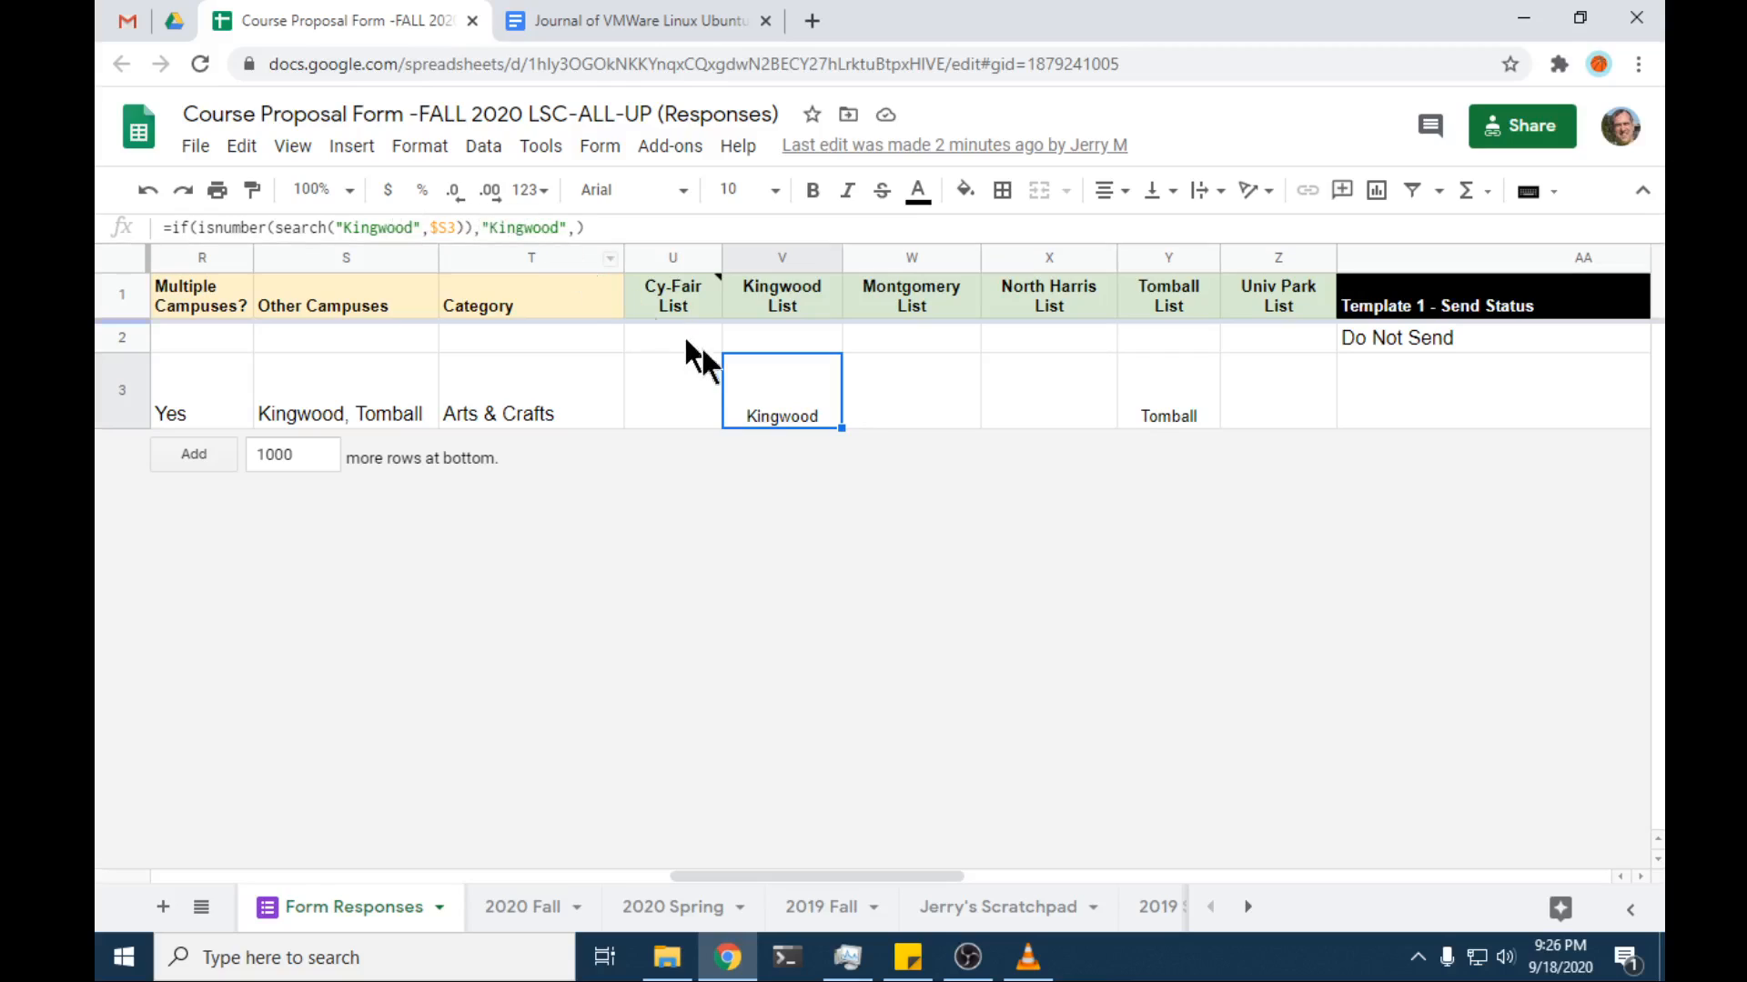
Step: Add Cy-Fair to row 3's Other Campuses cell so that it reads "Kingwood, Tomball, Cy-Fair"
{"action": "left_click", "coordinate": [400, 409]}
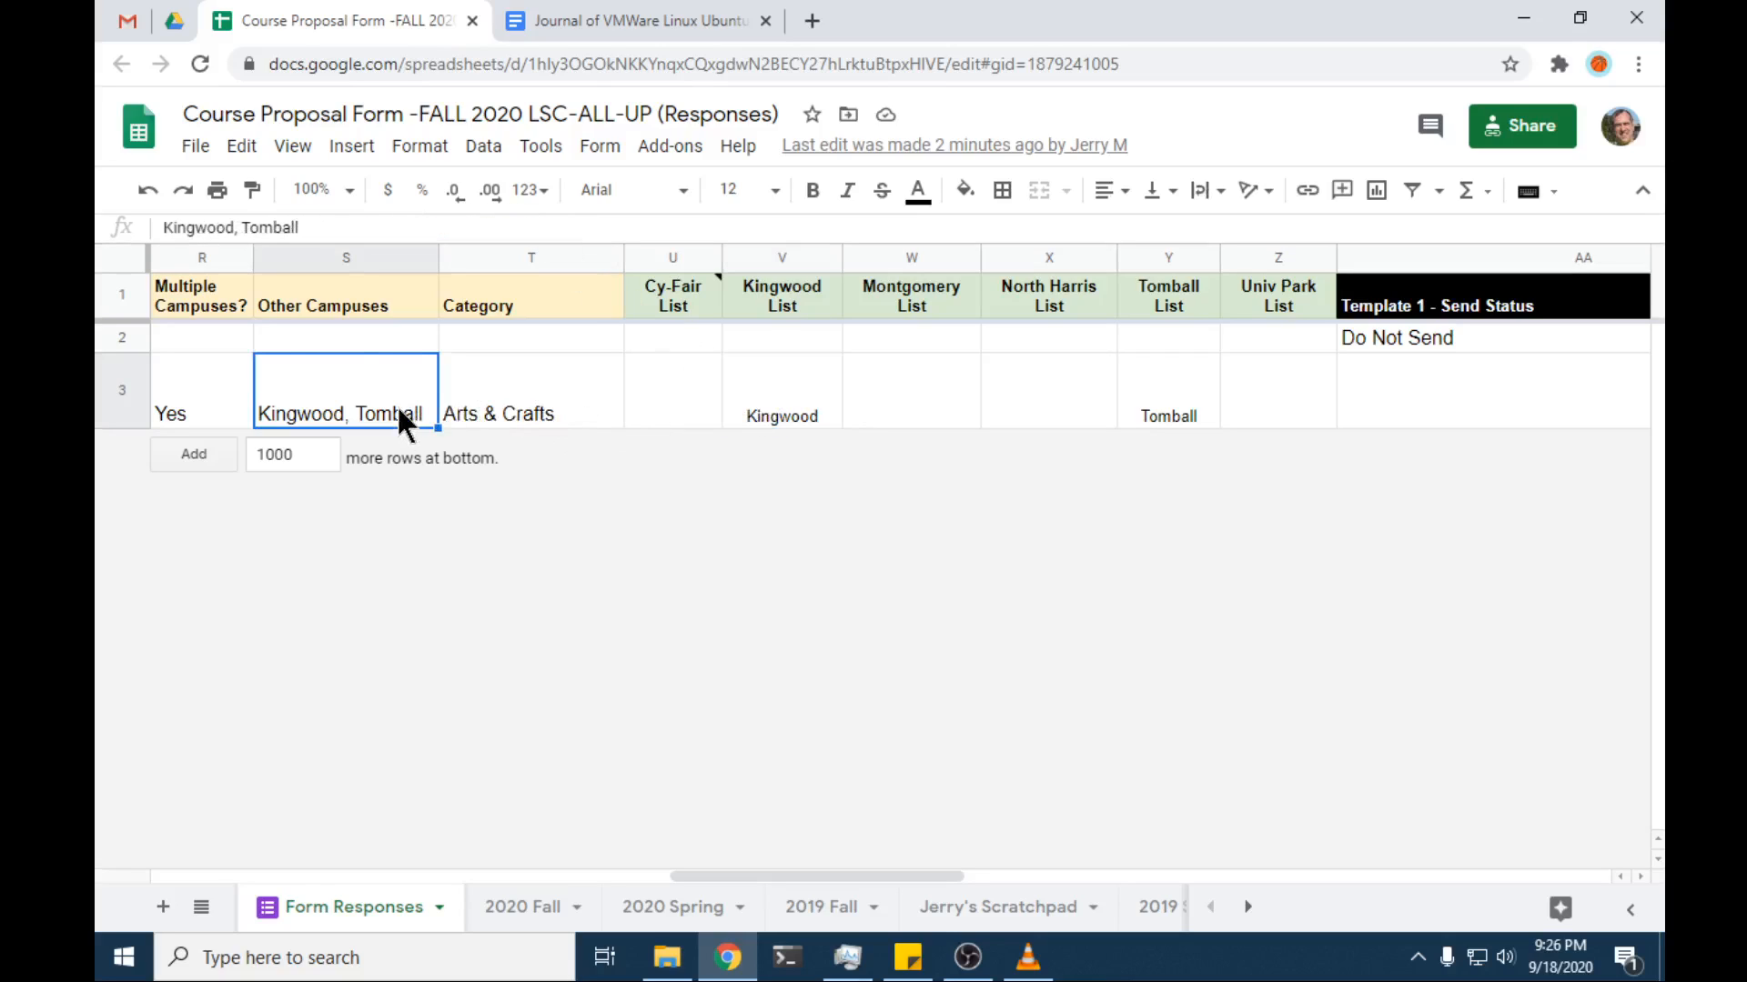
{"action": "double_click", "coordinate": [397, 404]}
{"action": "type", "text": ", "}
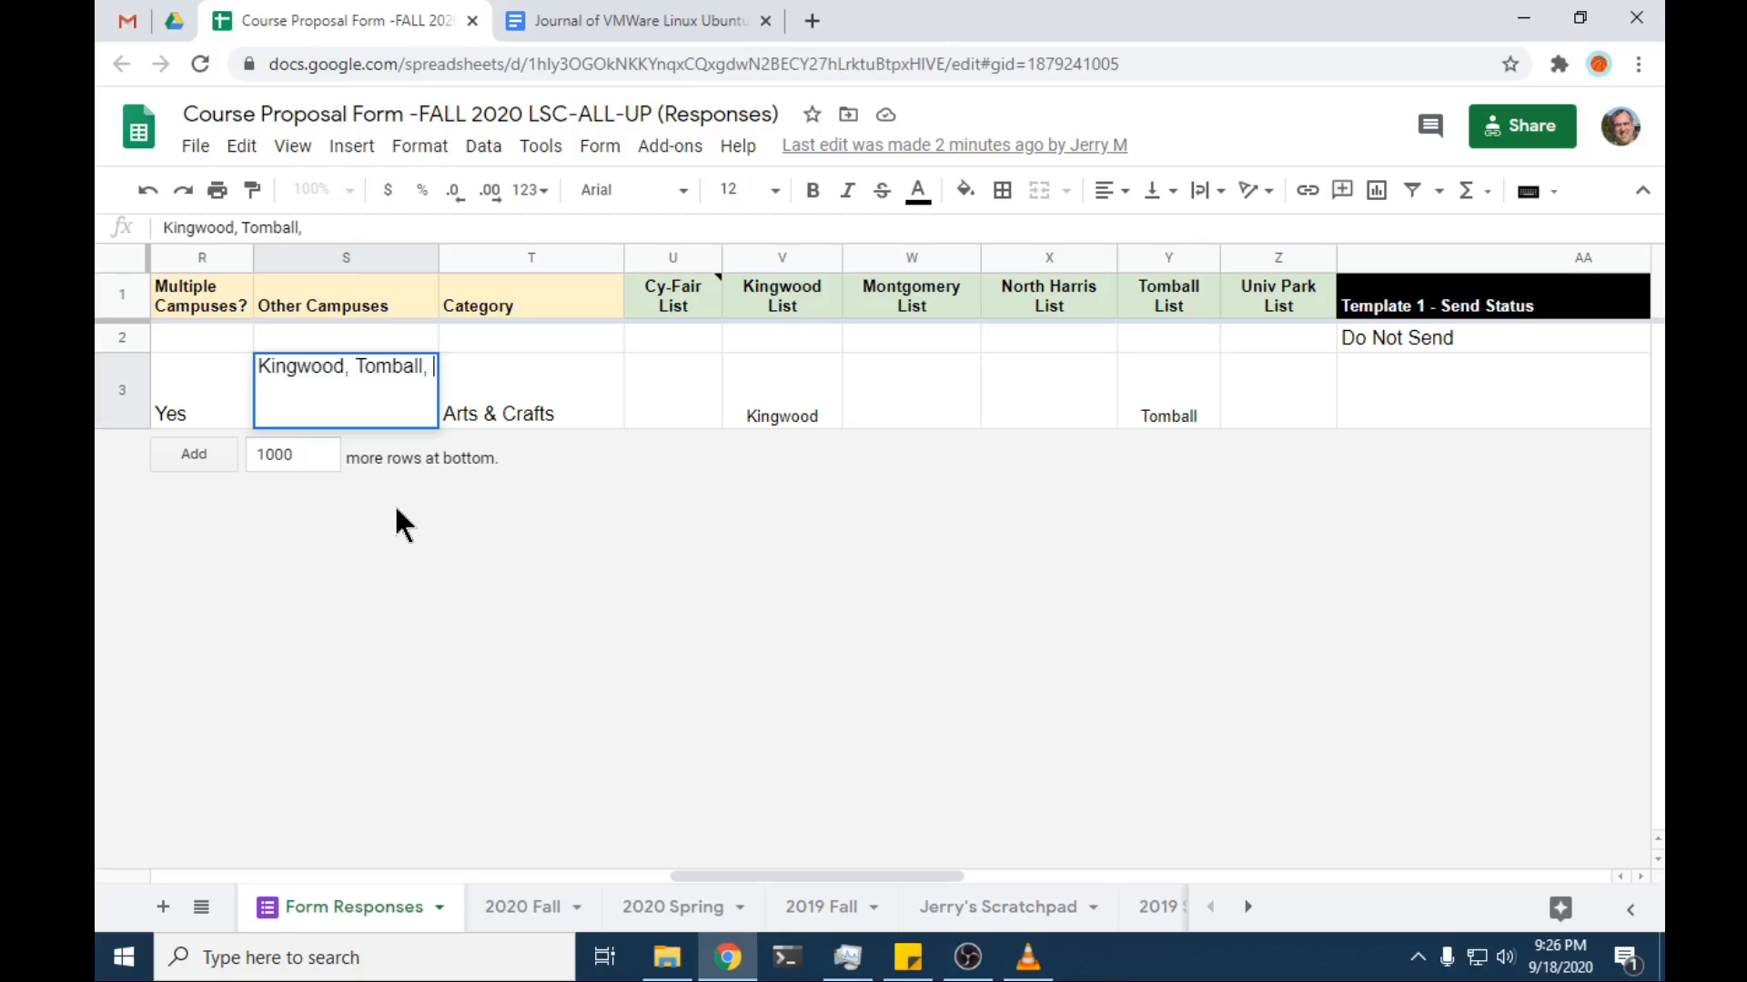
{"action": "type", "text": "Cy-Fa"}
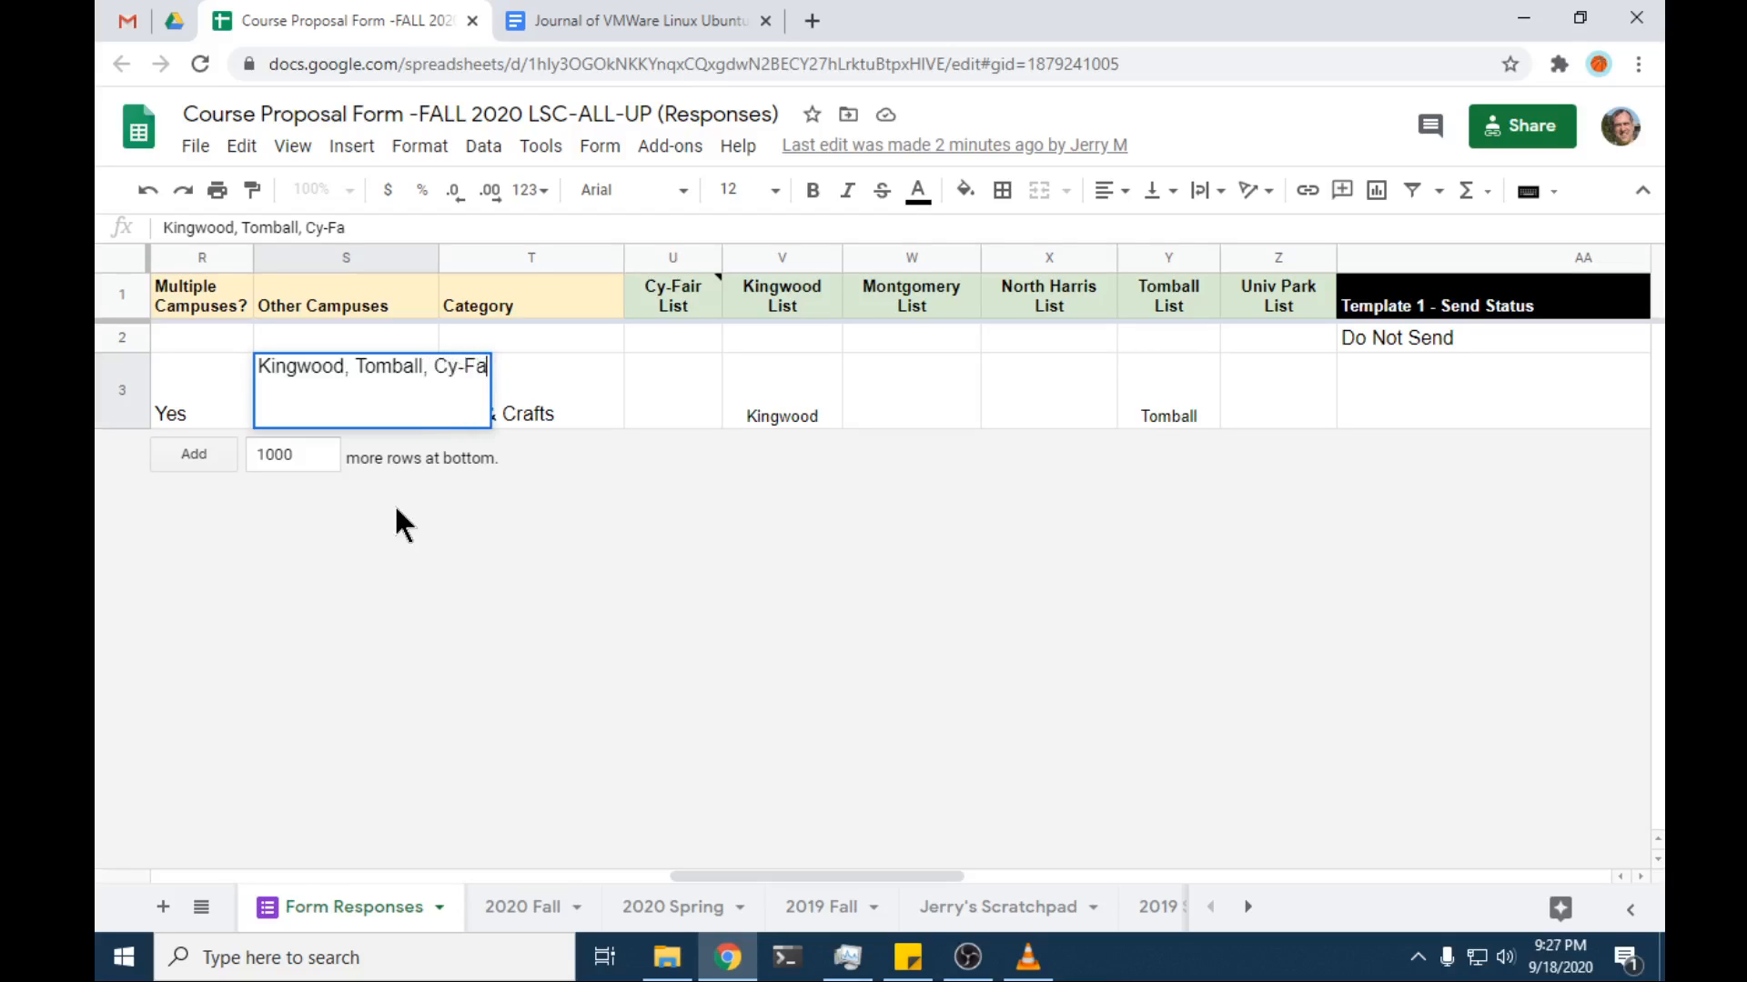
{"action": "type", "text": "ir"}
{"action": "key", "text": "Return"}
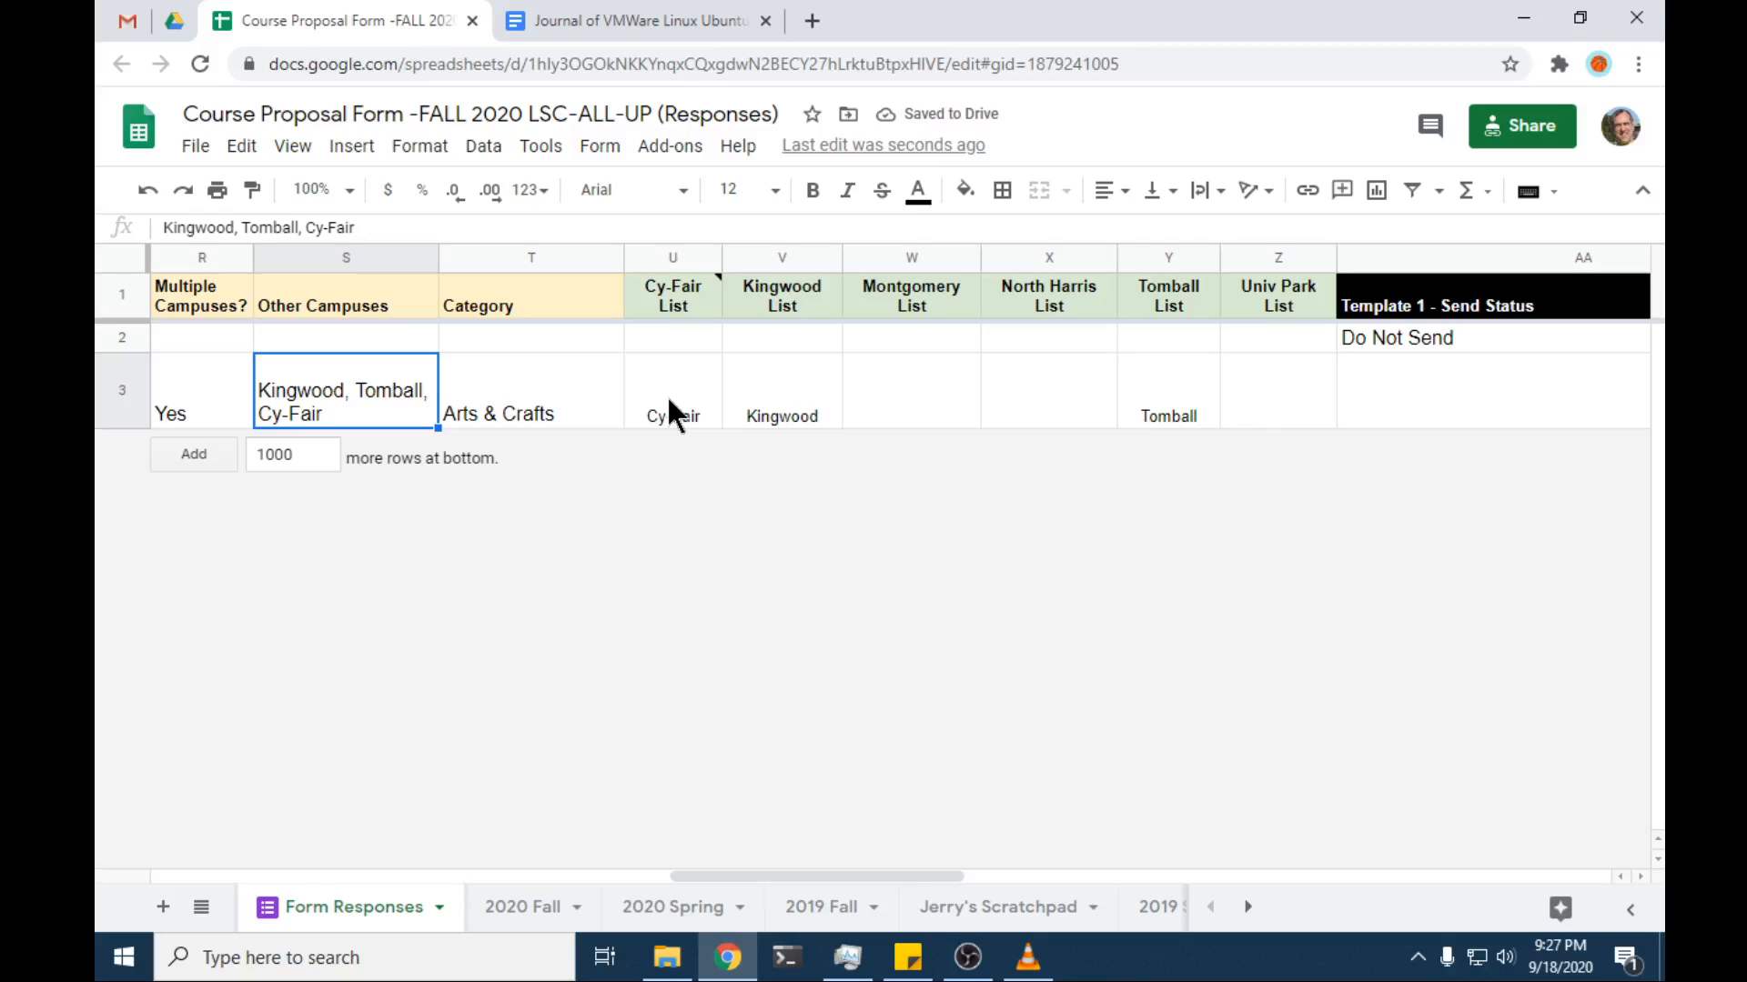
Step: Examine row 3's campus list cells from Cy-Fair List through Univ Park List, continuing to the Template 1 send status and Form Edit URL columns
{"action": "key", "text": "Right"}
{"action": "key", "text": "Right"}
{"action": "key", "text": "Right"}
{"action": "key", "text": "Right"}
{"action": "key", "text": "Right"}
{"action": "key", "text": "Right"}
{"action": "key", "text": "Right"}
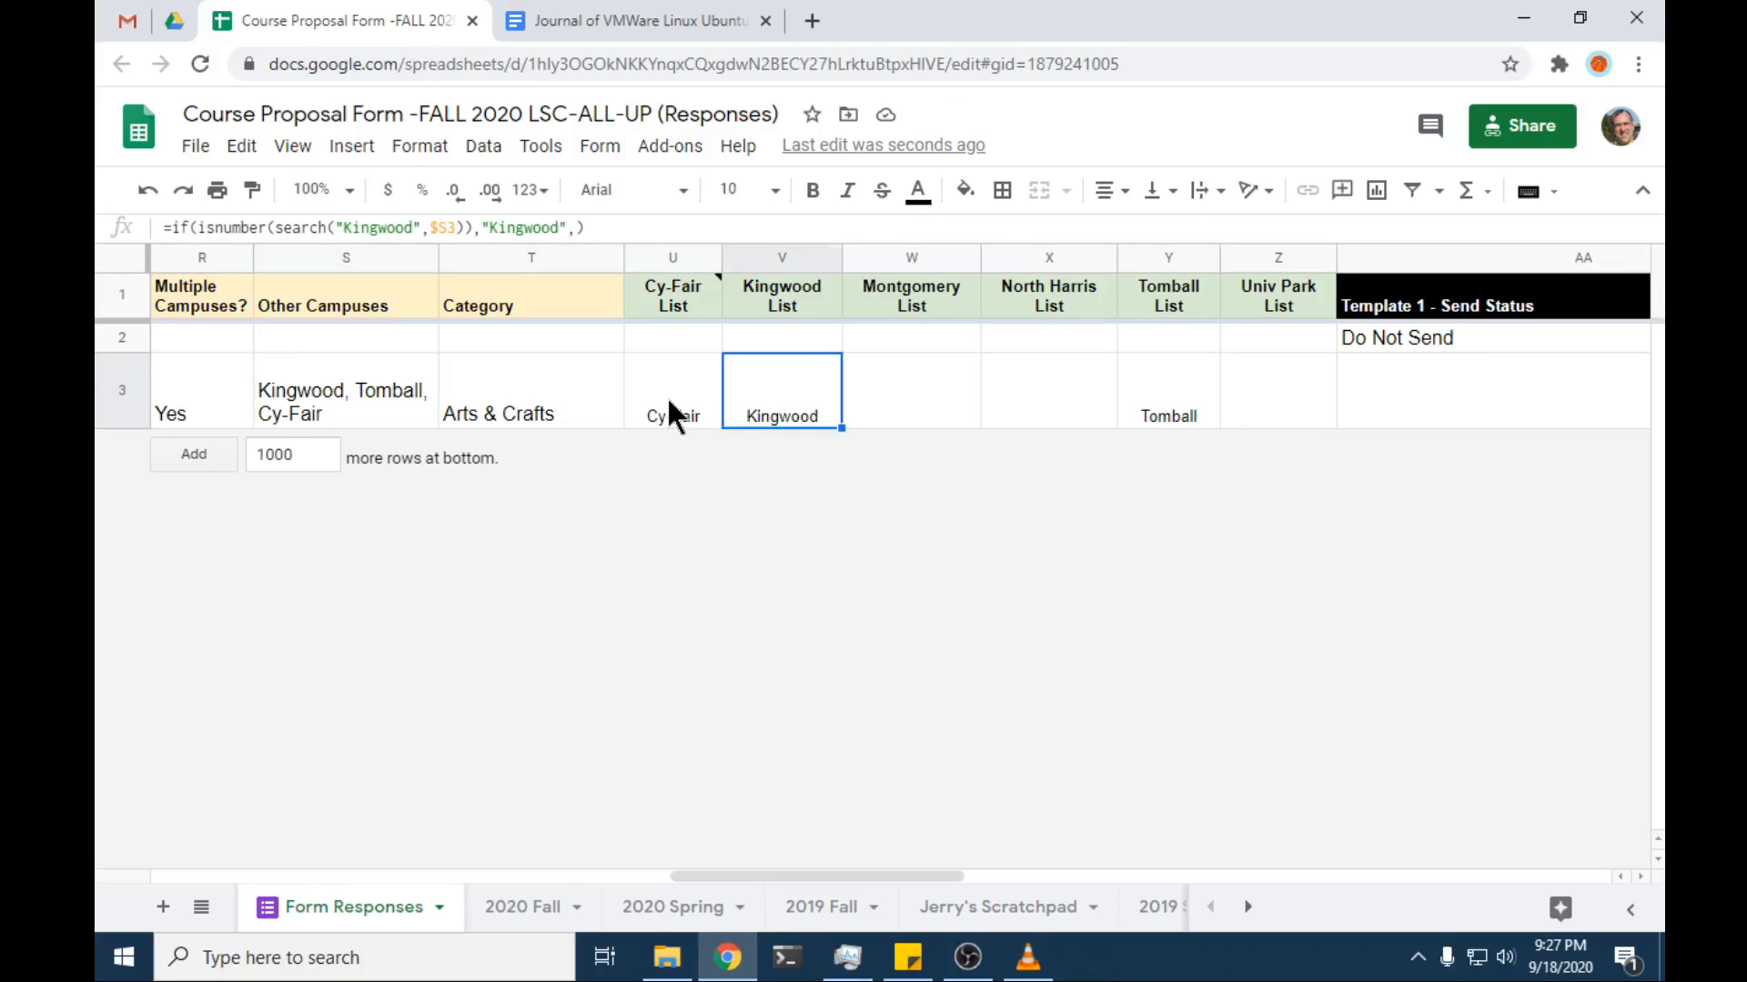
{"action": "key", "text": "Right"}
{"action": "key", "text": "Right"}
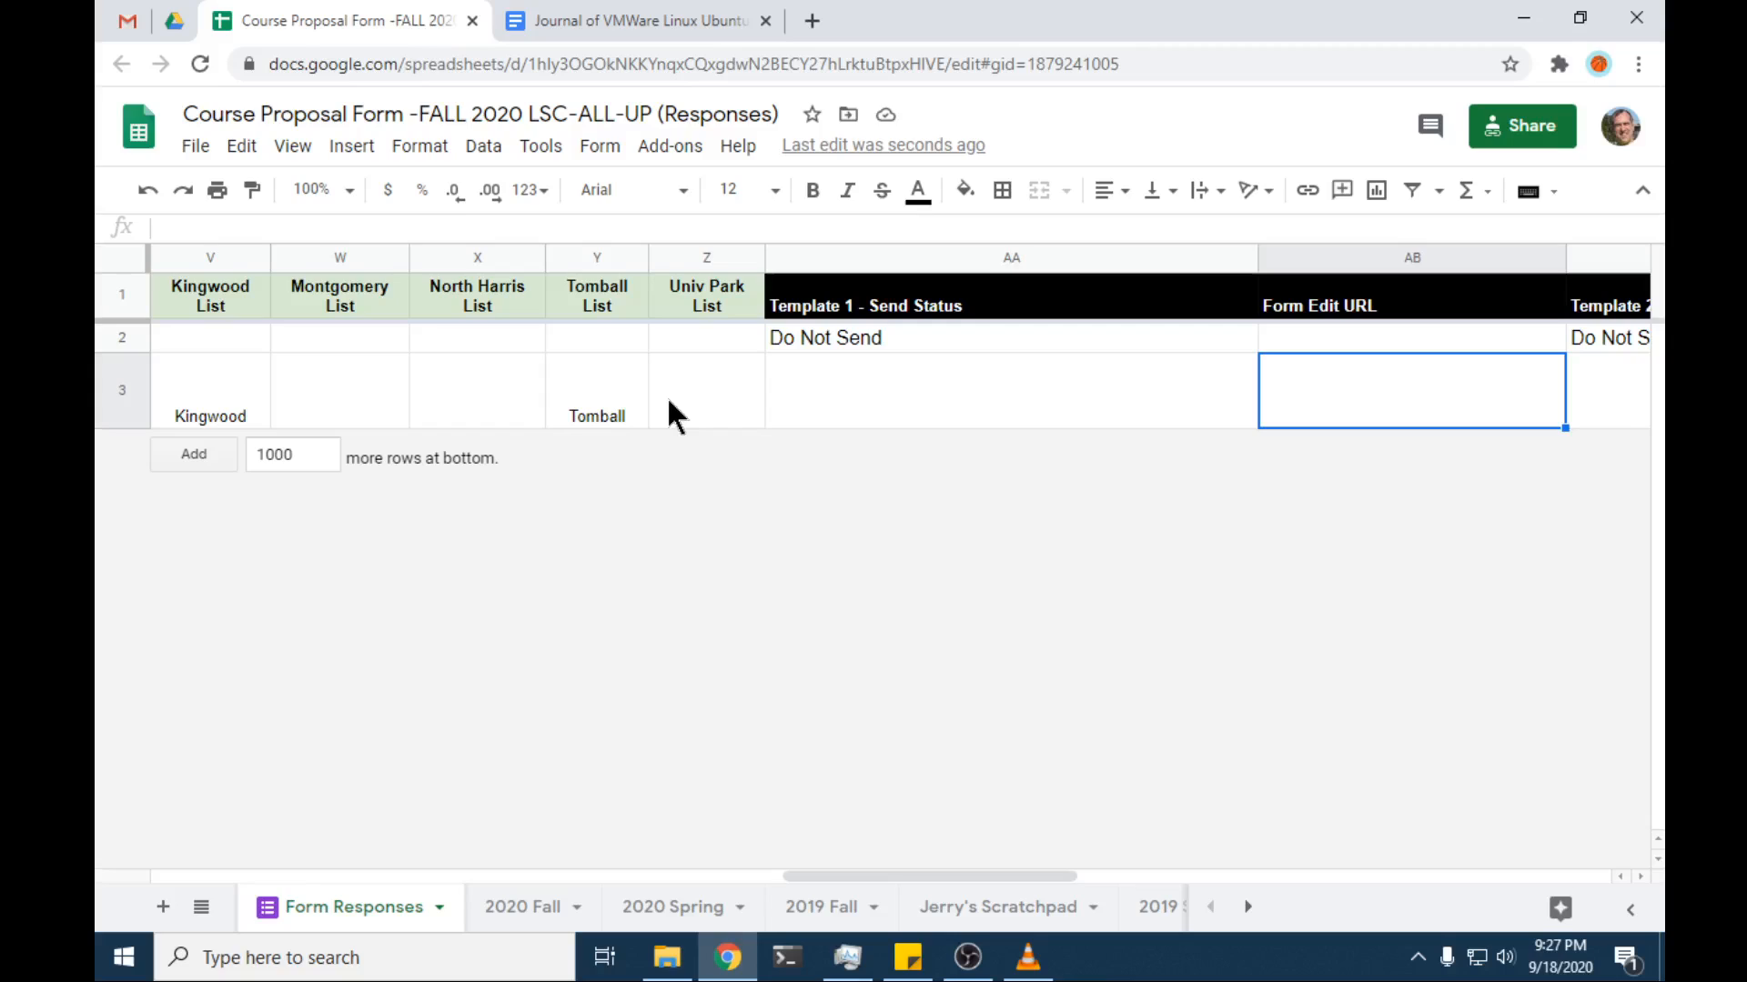
Step: Examine row 3's email send status columns and Formula Copy Down Status, from Template 2 through Email North Harris
{"action": "key", "text": "Right"}
{"action": "key", "text": "Right"}
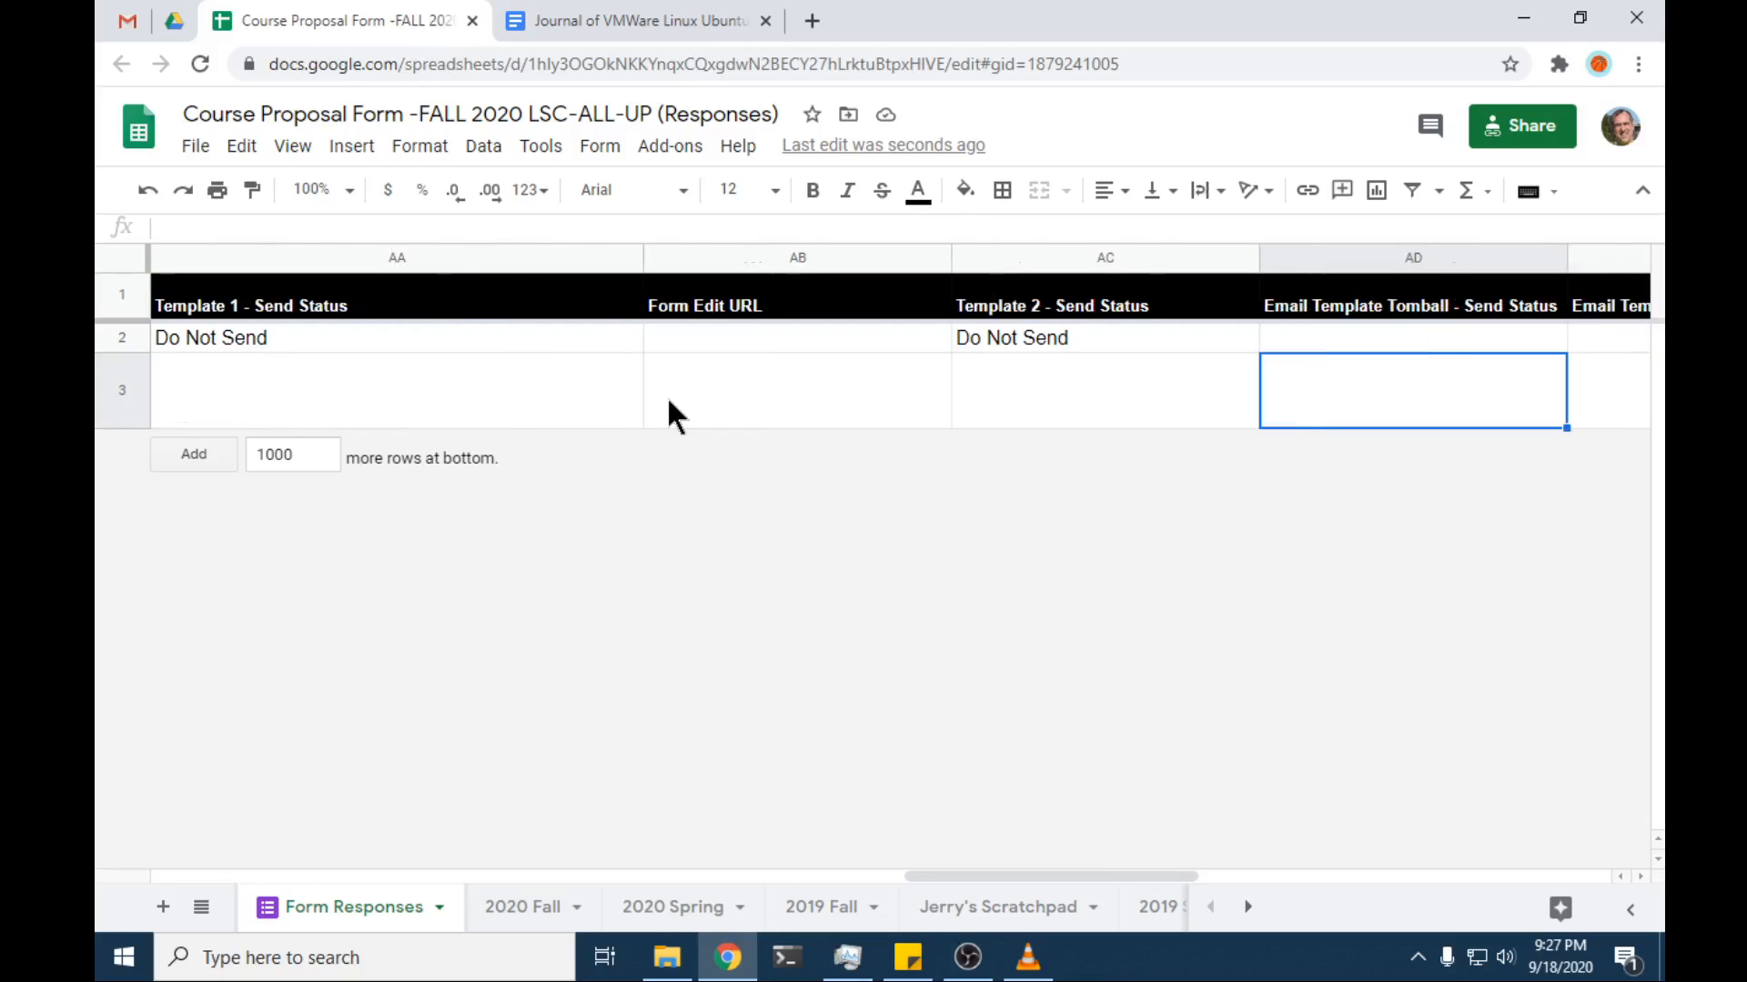
{"action": "key", "text": "Right"}
{"action": "key", "text": "Right"}
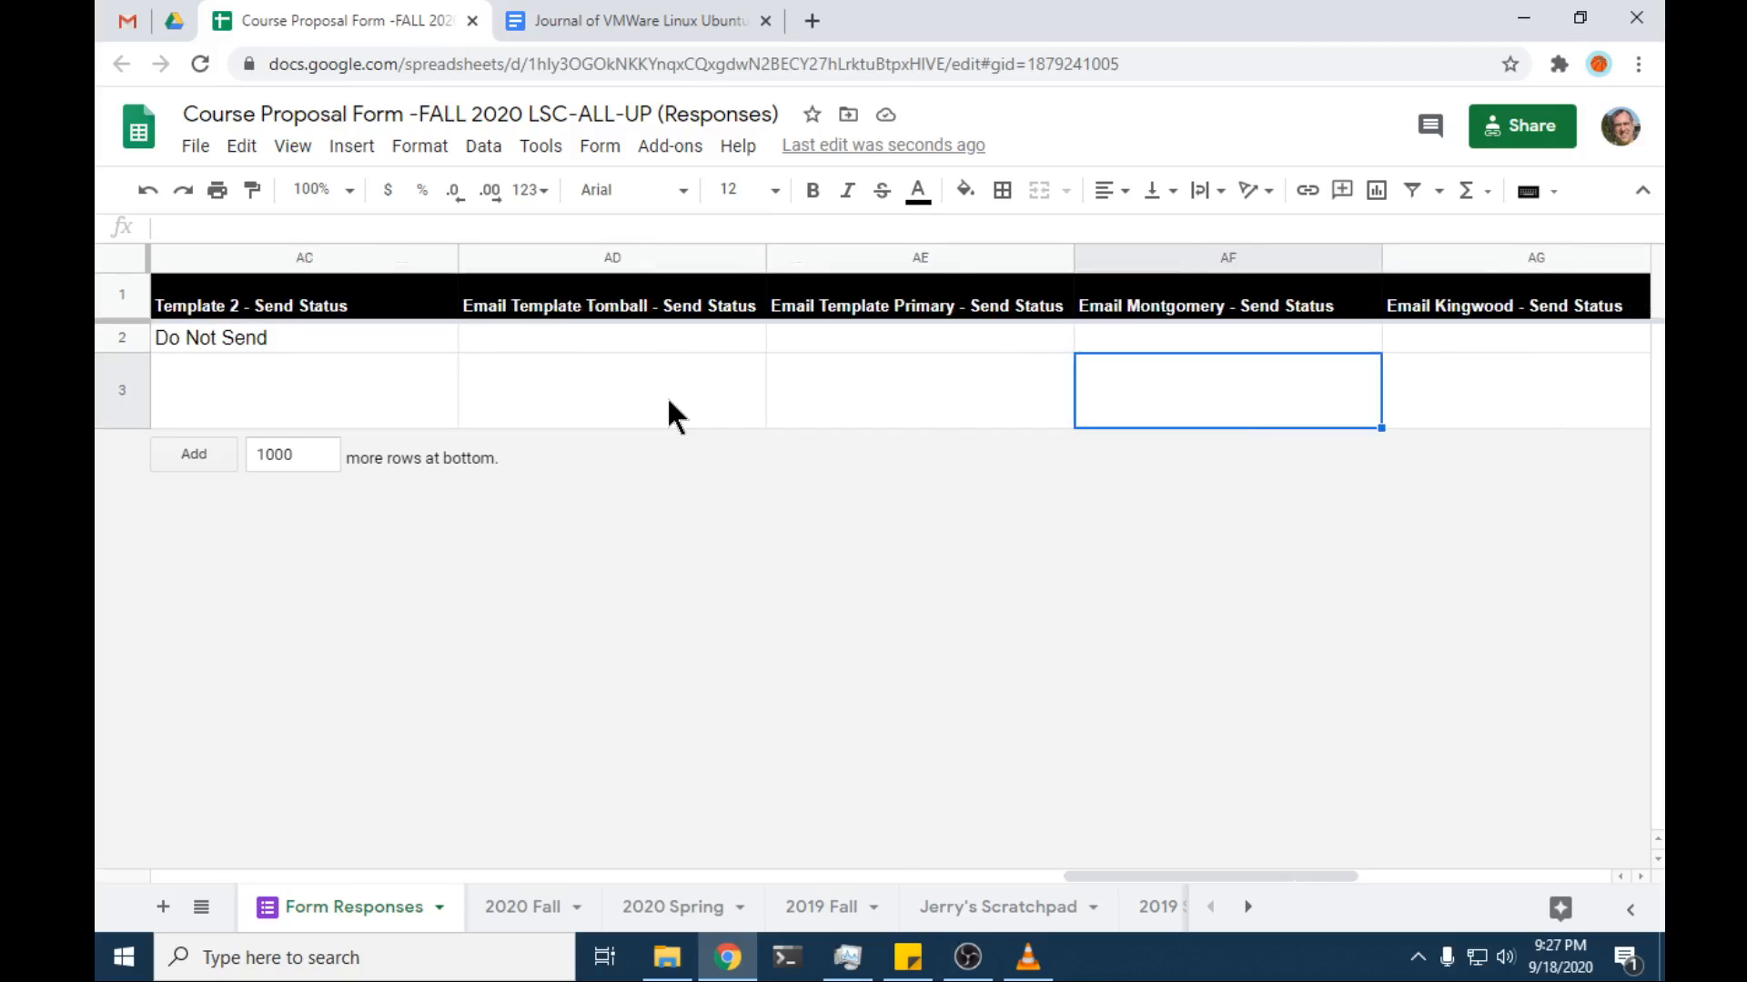
{"action": "key", "text": "Right"}
{"action": "key", "text": "Right"}
{"action": "key", "text": "Right"}
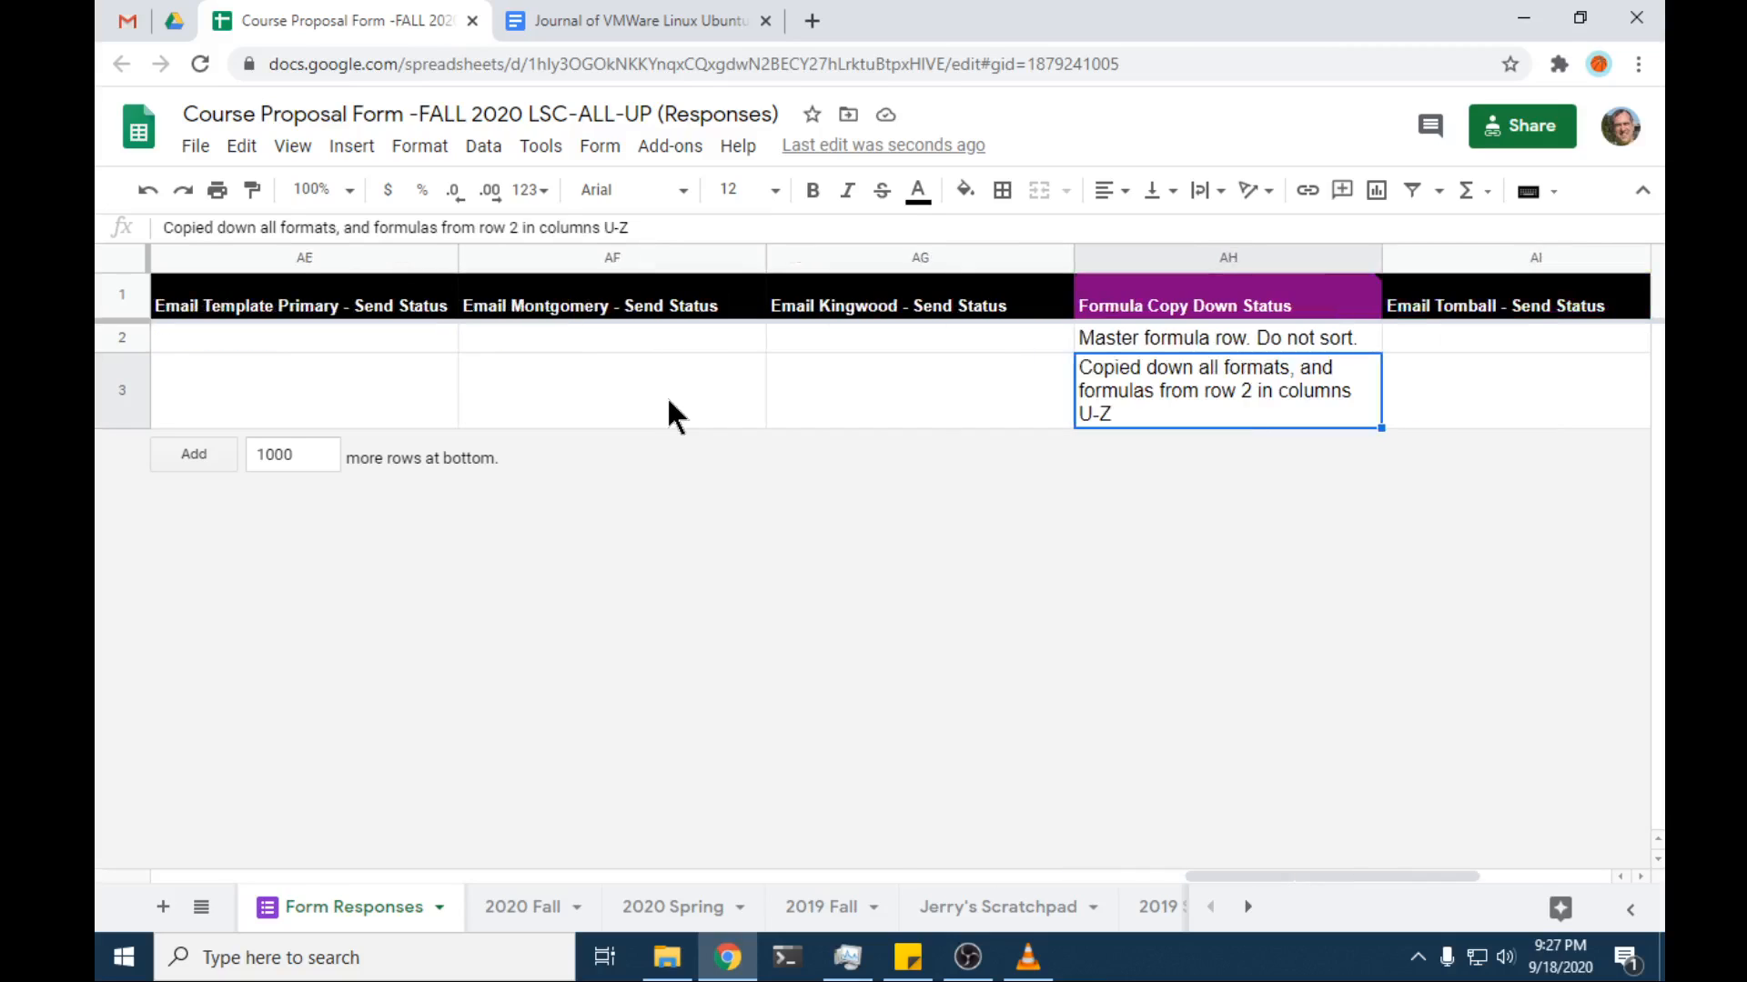
{"action": "key", "text": "Right"}
{"action": "key", "text": "Right"}
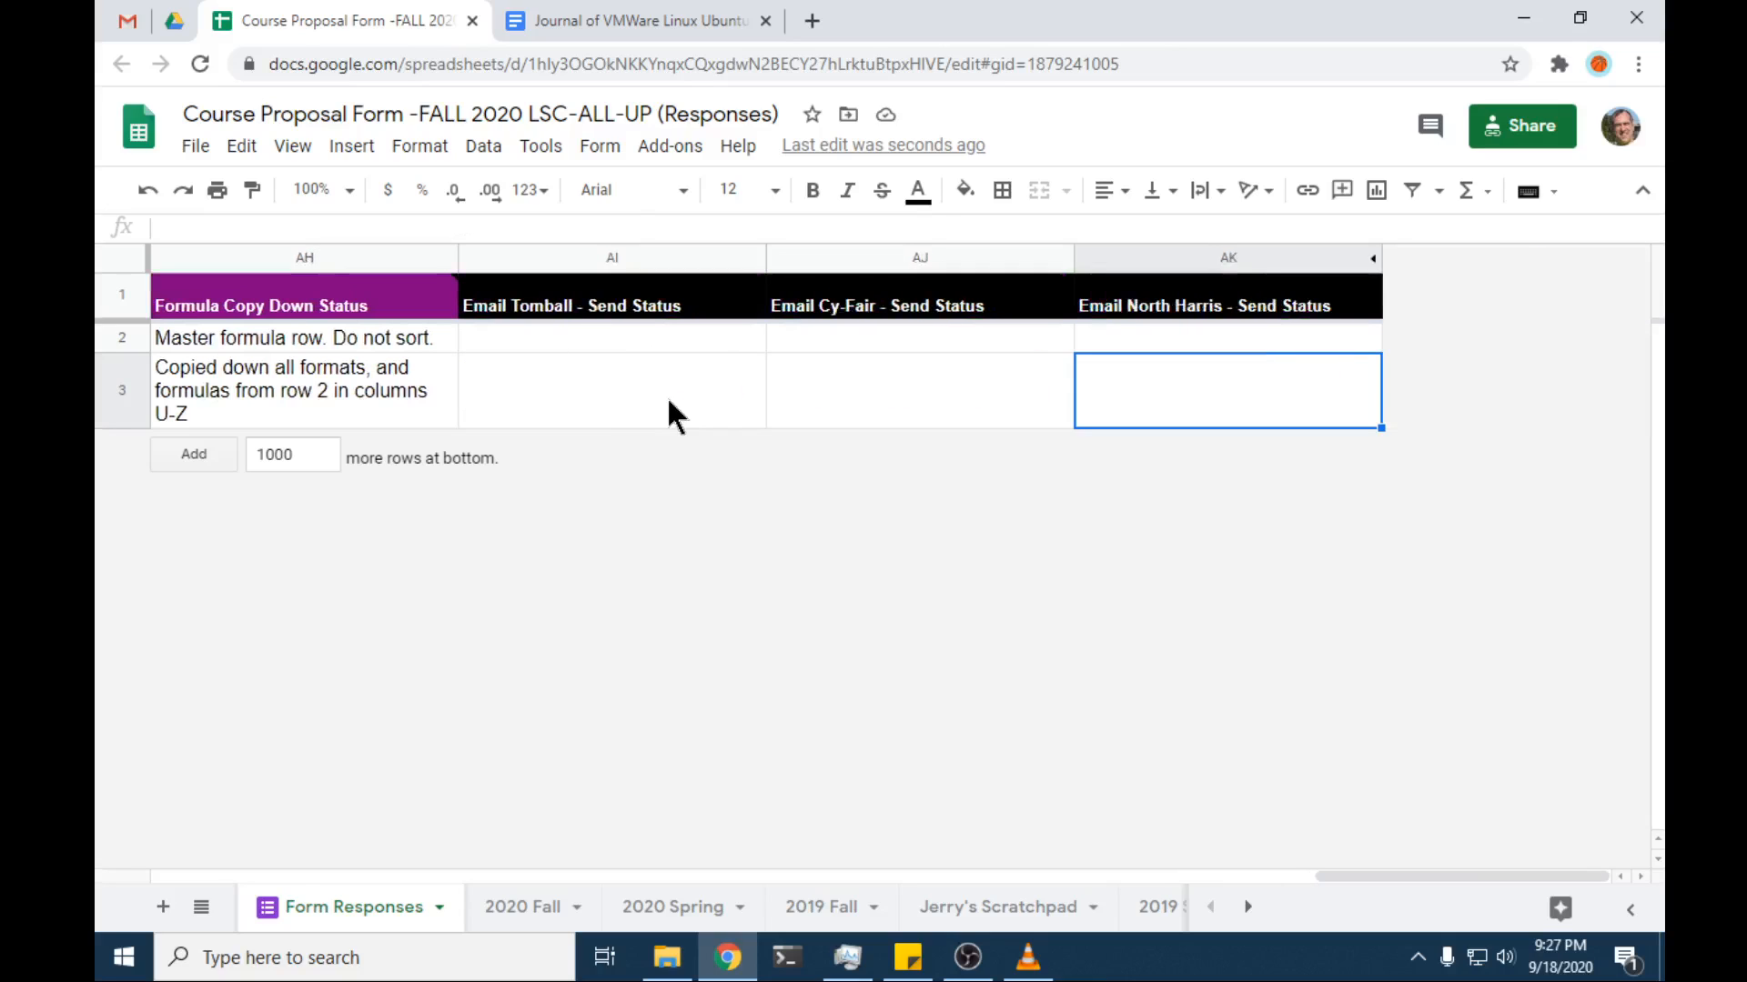
Step: Go back along row 3 to review the campus list, Category, Other Campuses and Multiple Campuses cells
{"action": "key", "text": "Left"}
{"action": "key", "text": "Left"}
{"action": "key", "text": "Left"}
{"action": "key", "text": "Left"}
{"action": "key", "text": "Left"}
{"action": "key", "text": "Left"}
{"action": "key", "text": "Left"}
{"action": "key", "text": "Left"}
{"action": "key", "text": "Left"}
{"action": "key", "text": "Left"}
{"action": "key", "text": "Left"}
{"action": "key", "text": "Left"}
{"action": "key", "text": "Left"}
{"action": "key", "text": "Left"}
{"action": "key", "text": "Left"}
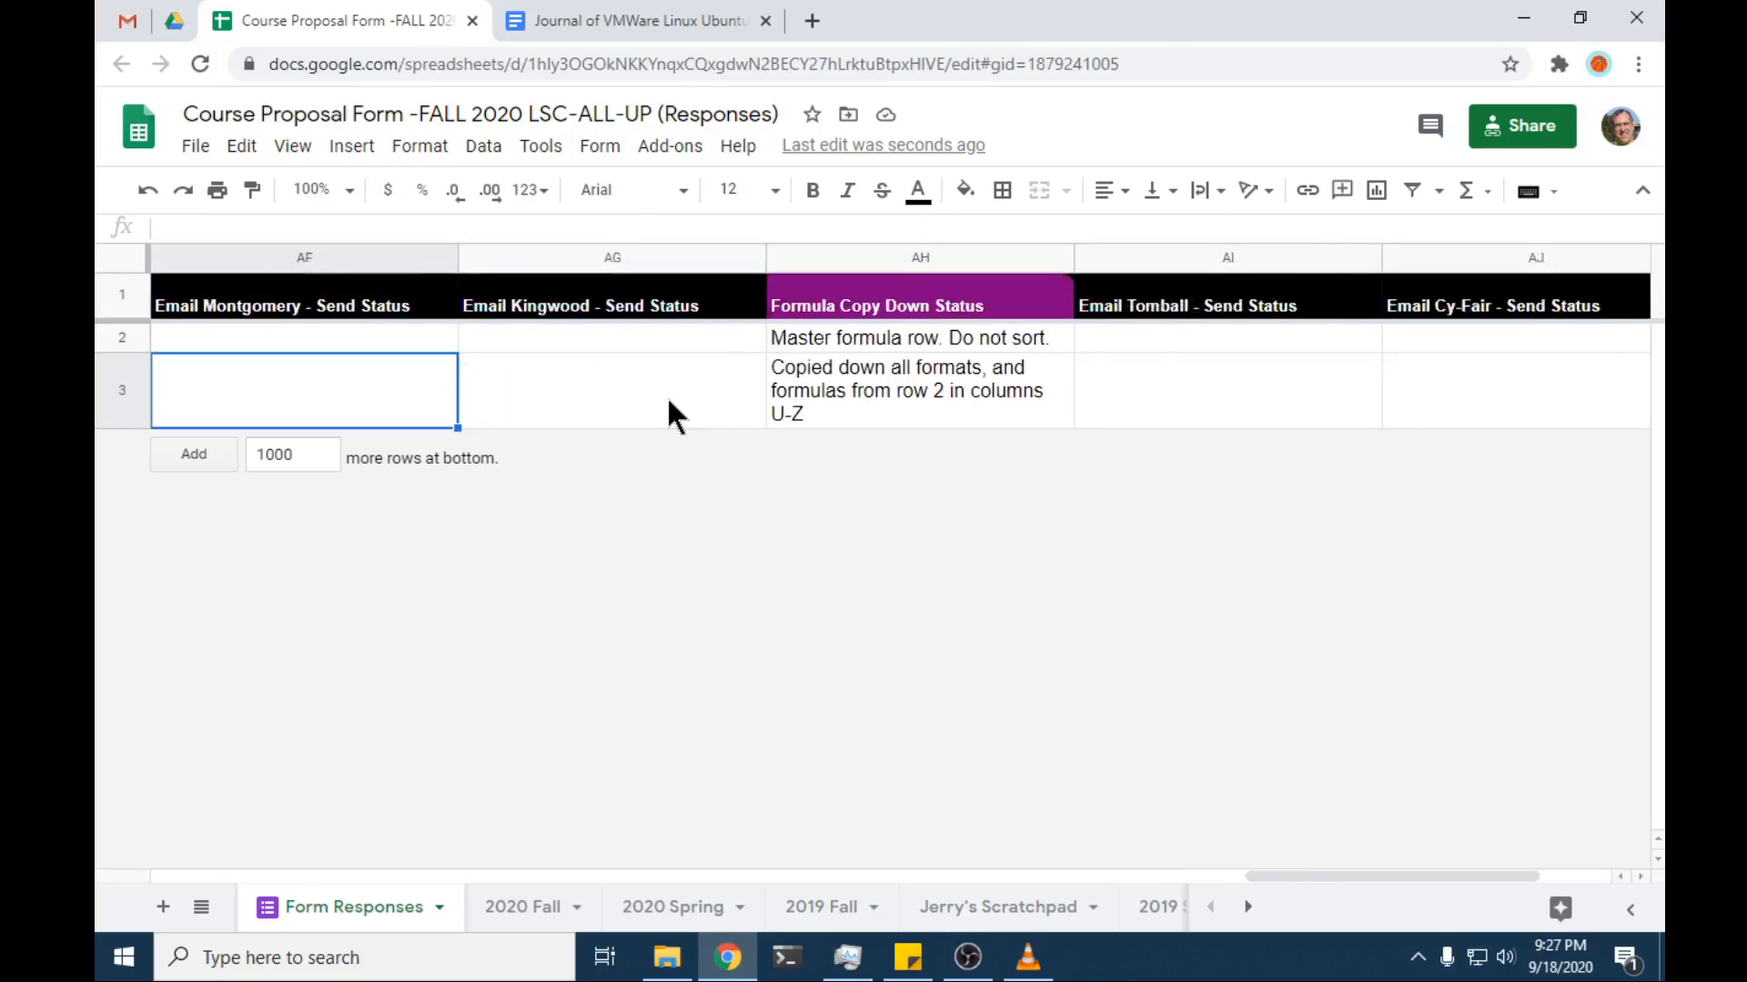
{"action": "key", "text": "Left"}
{"action": "key", "text": "Left"}
{"action": "key", "text": "Left"}
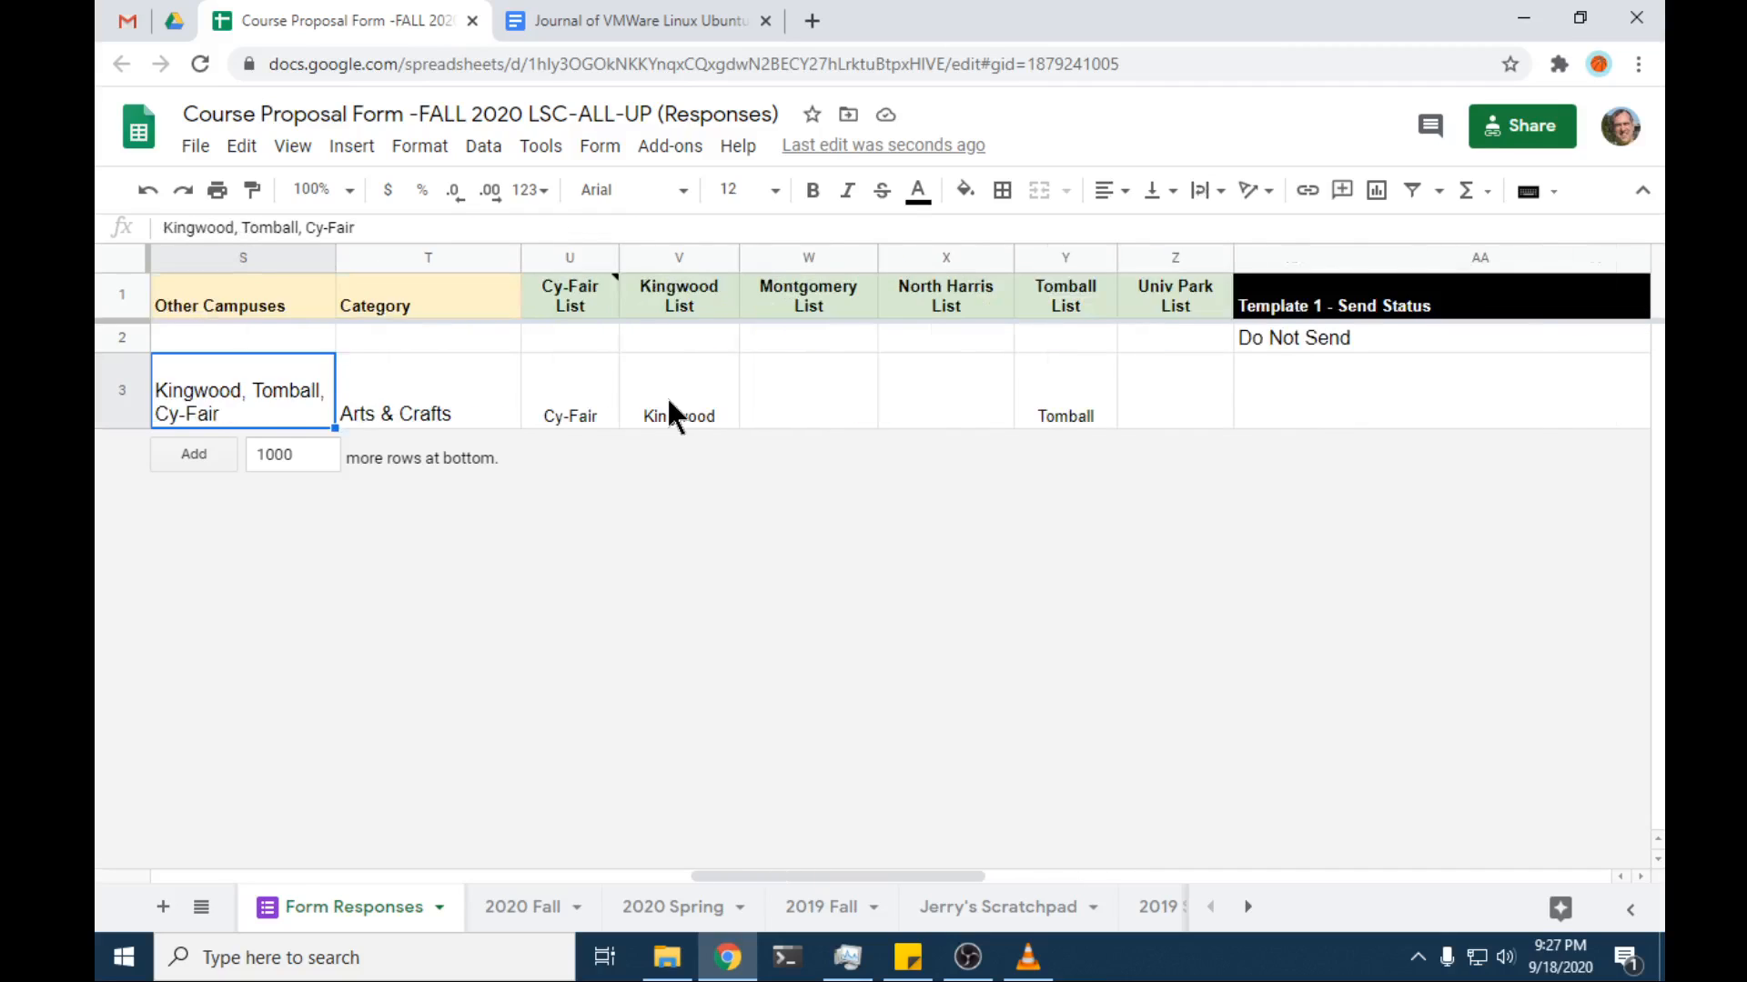
{"action": "key", "text": "Right"}
{"action": "key", "text": "Right"}
{"action": "key", "text": "Left"}
{"action": "key", "text": "Left"}
{"action": "key", "text": "Left"}
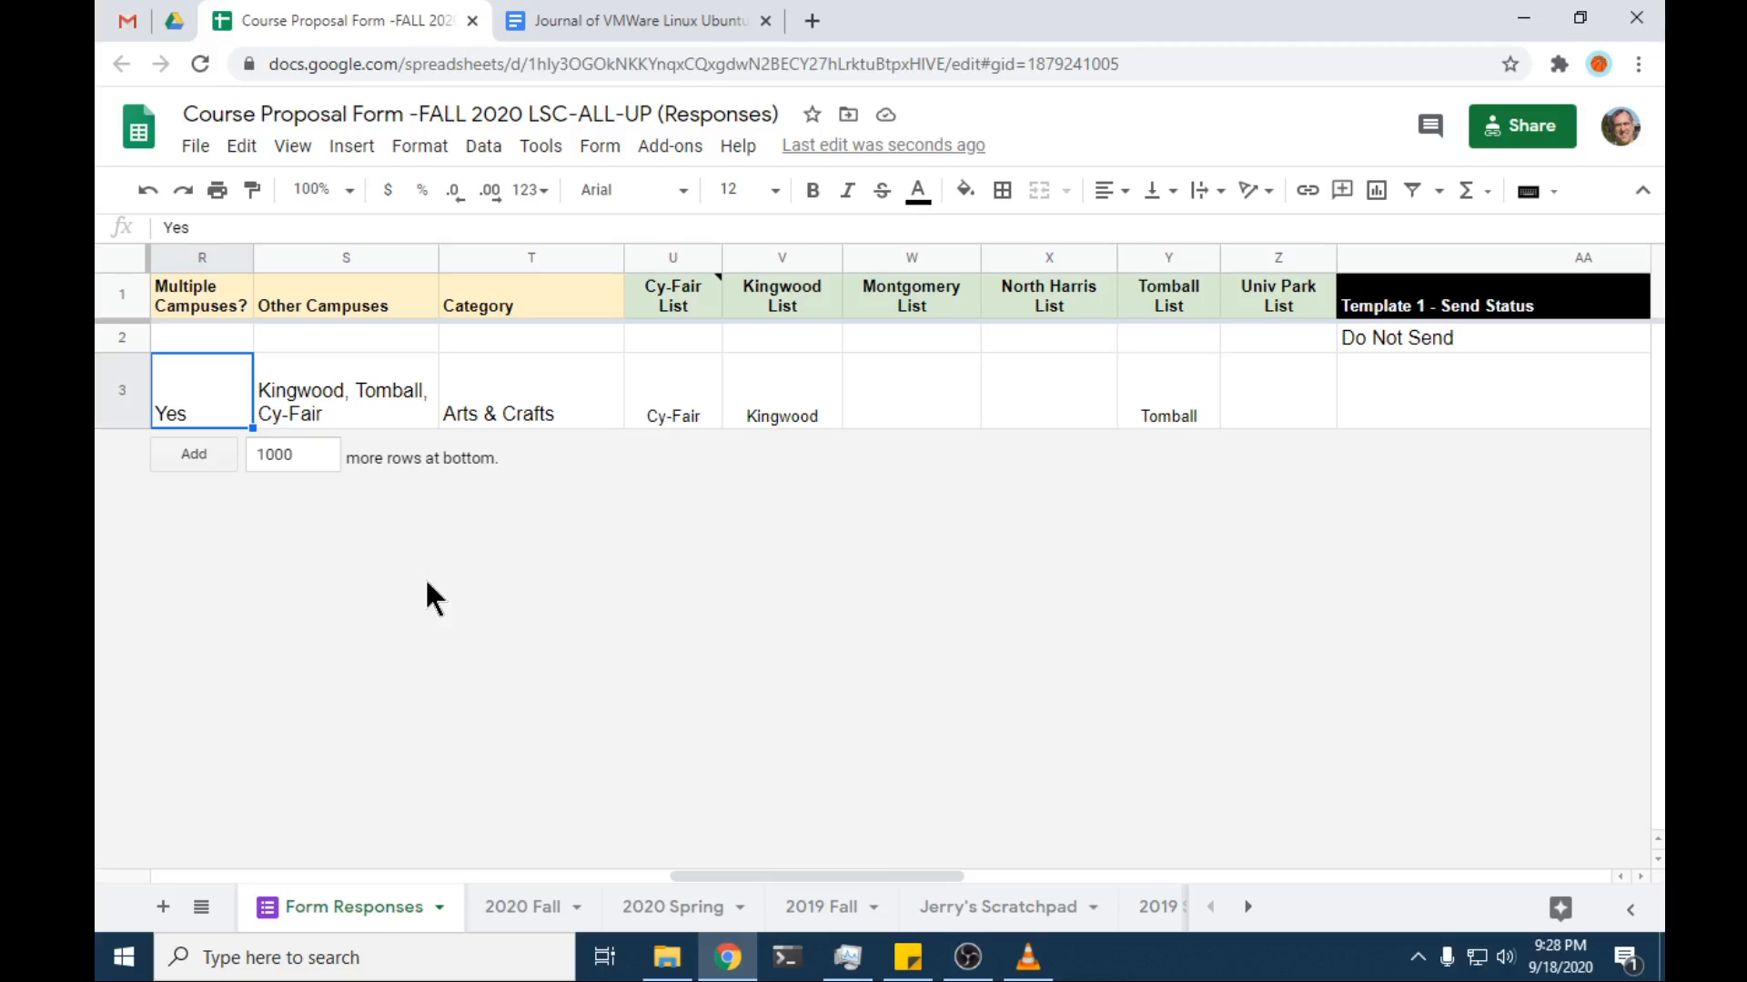
Step: Review the spreadsheet's notification rule options for changes and form submissions, and close them without adding a rule
{"action": "left_click", "coordinate": [545, 148]}
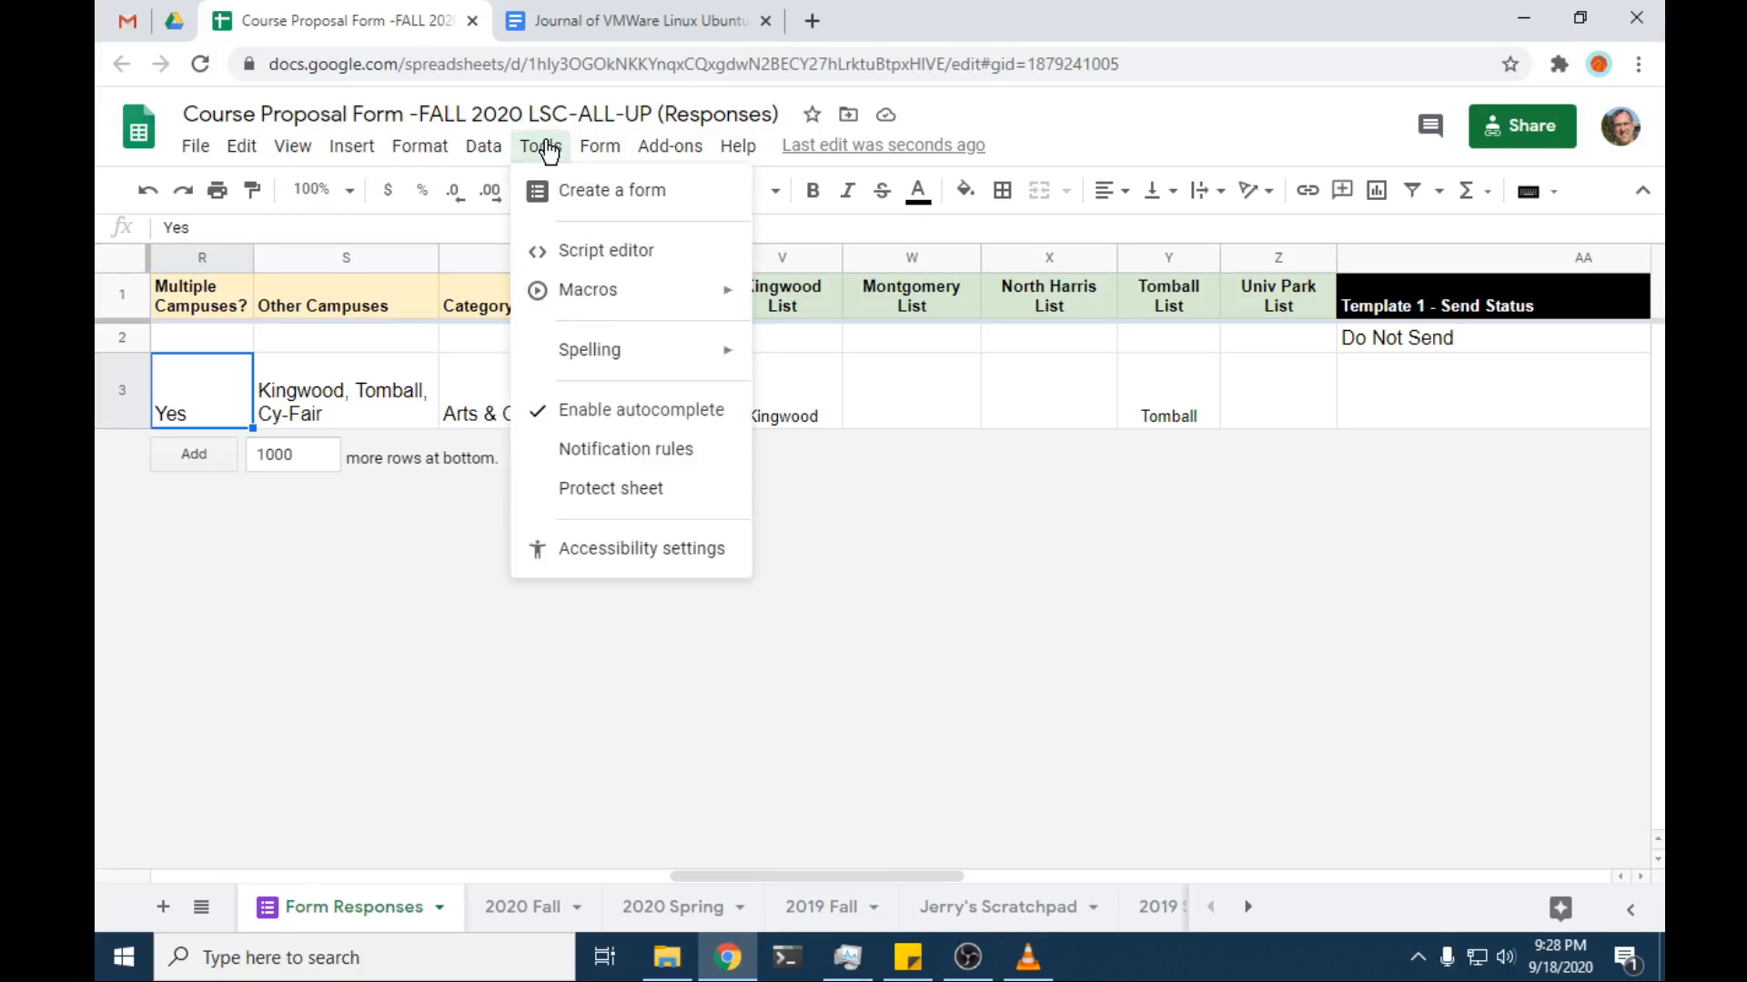
{"action": "left_click", "coordinate": [610, 450]}
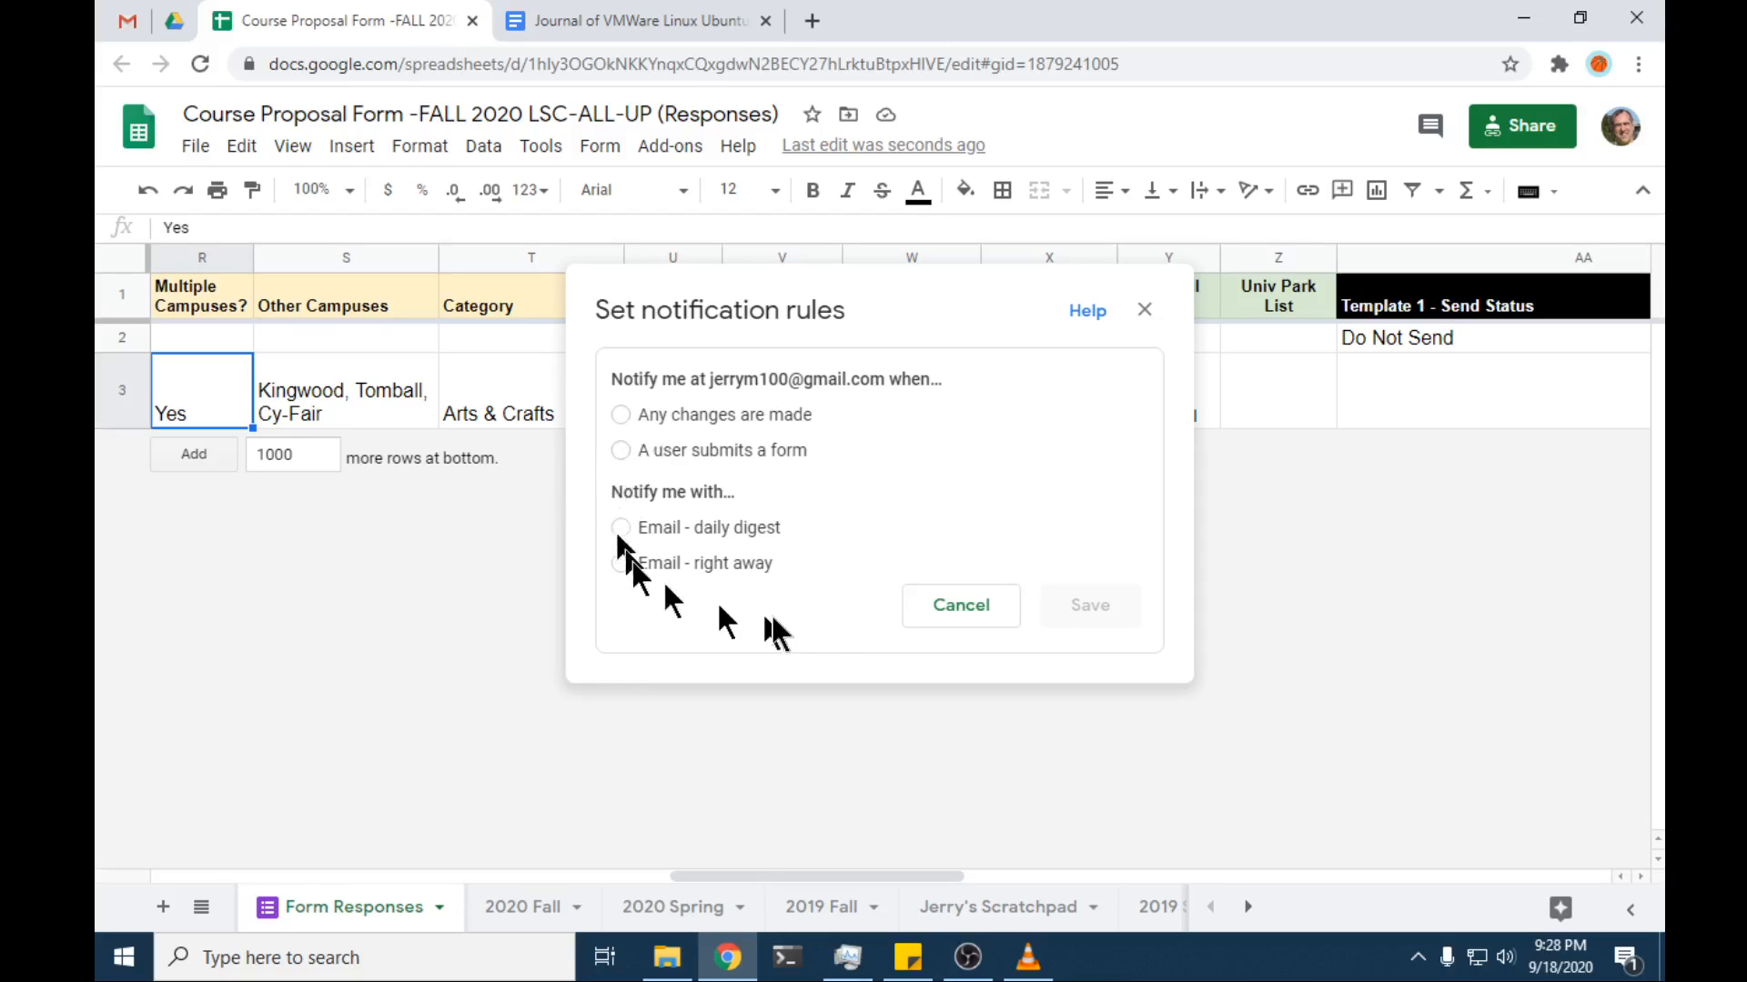
{"action": "left_click", "coordinate": [937, 608]}
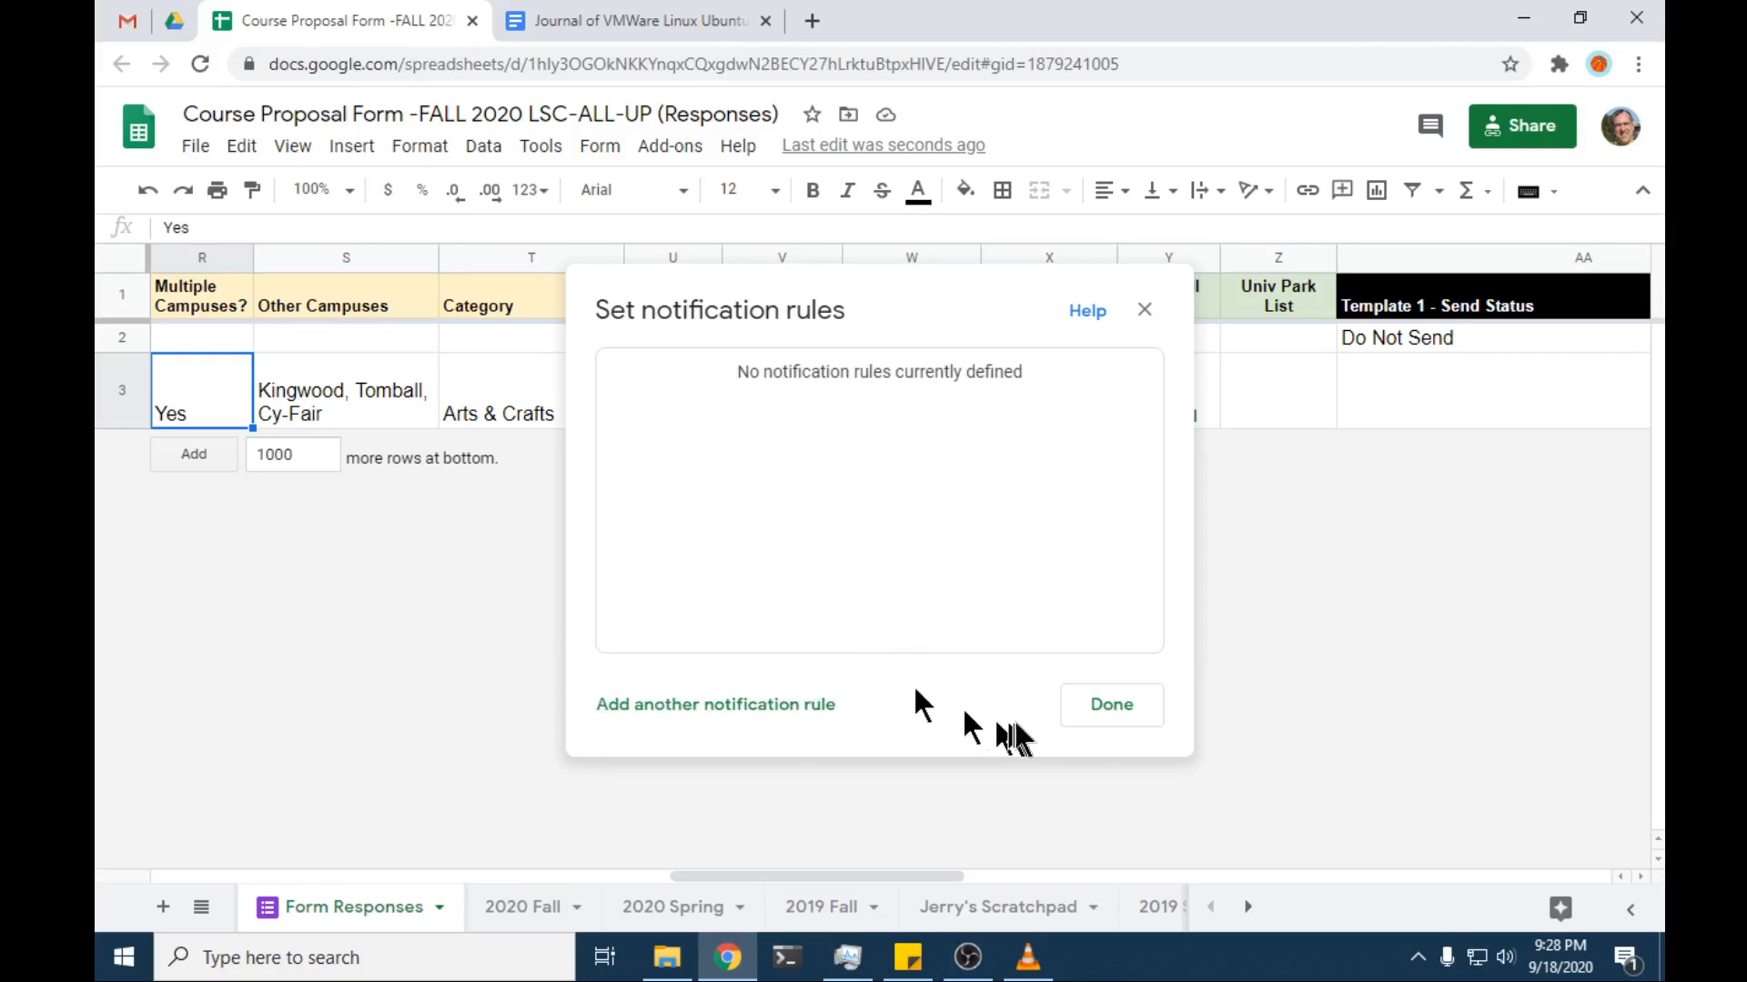
{"action": "left_click", "coordinate": [1110, 709]}
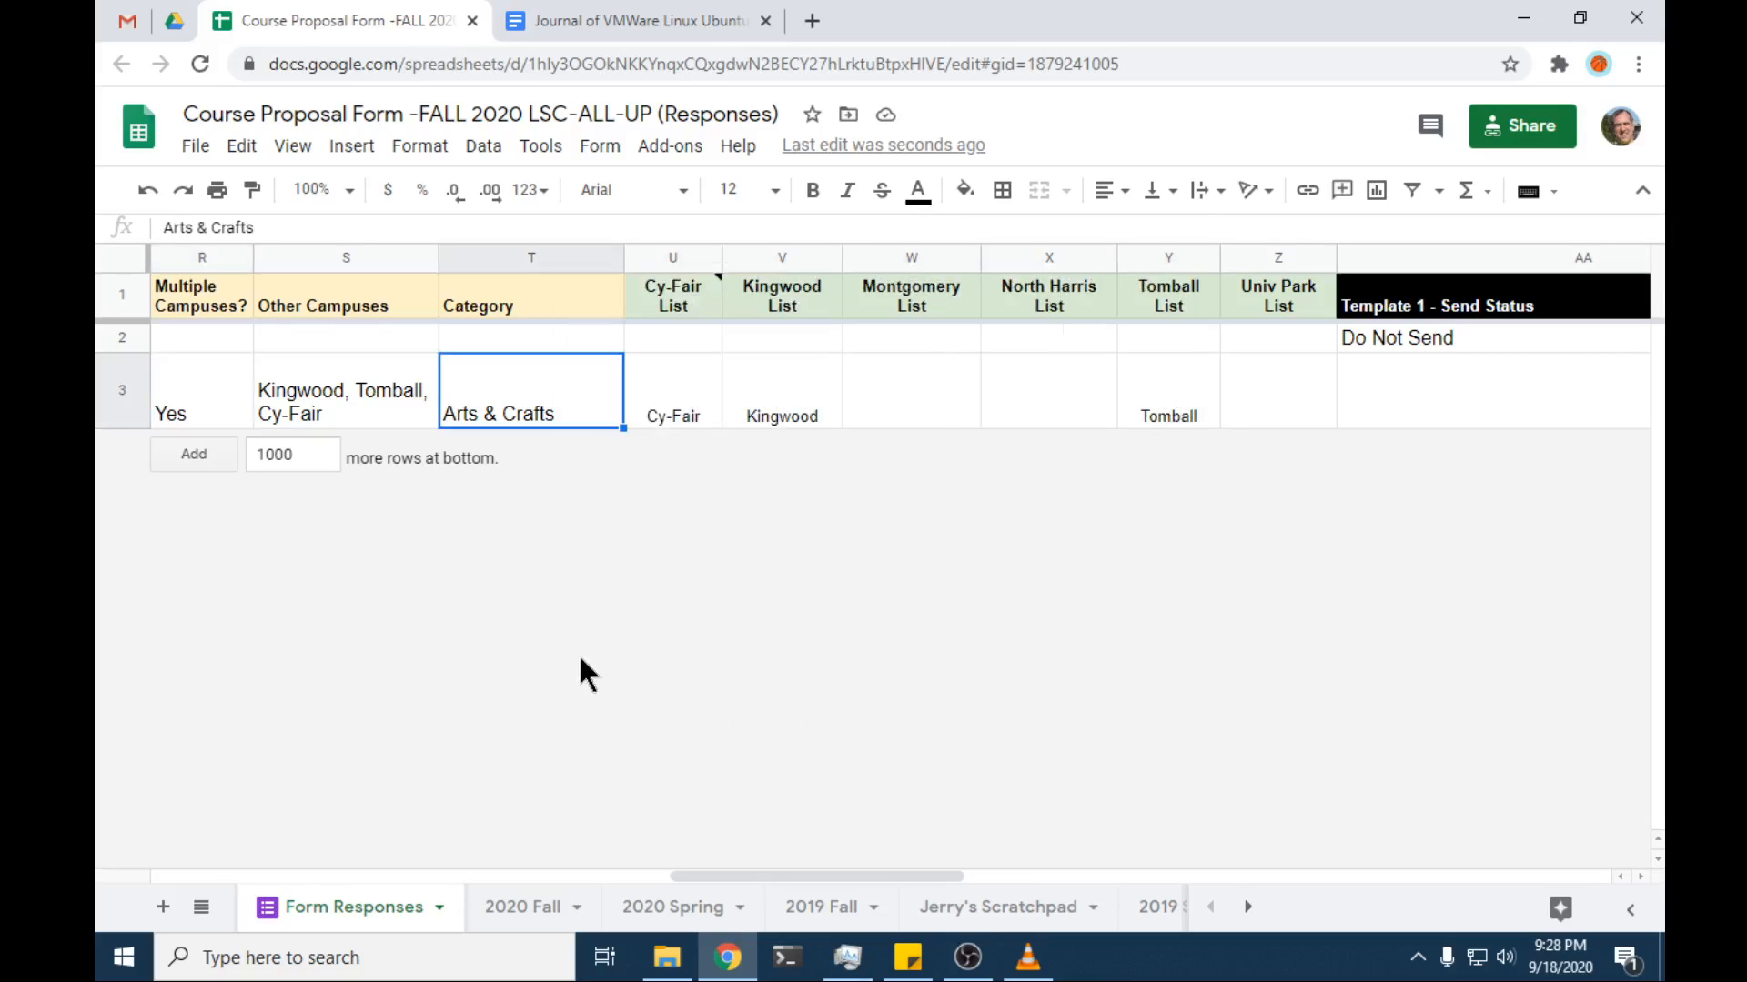